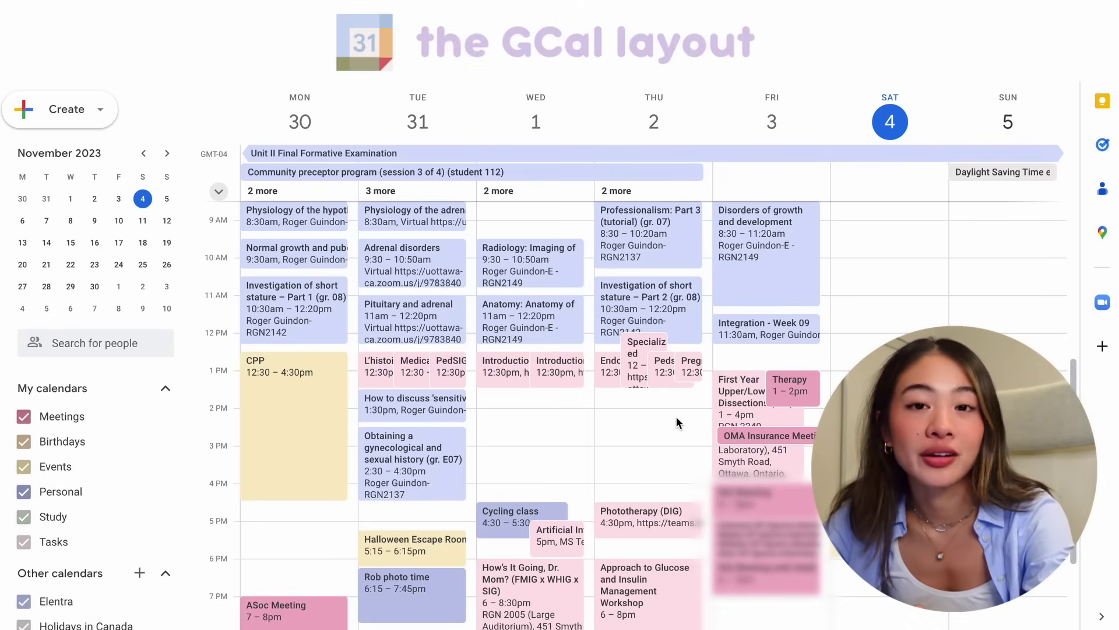
Step: Collapse and re-expand the sidebar, then open the Create menu showing Event, Task and Appointment schedule
scroll(676, 422, down, 1)
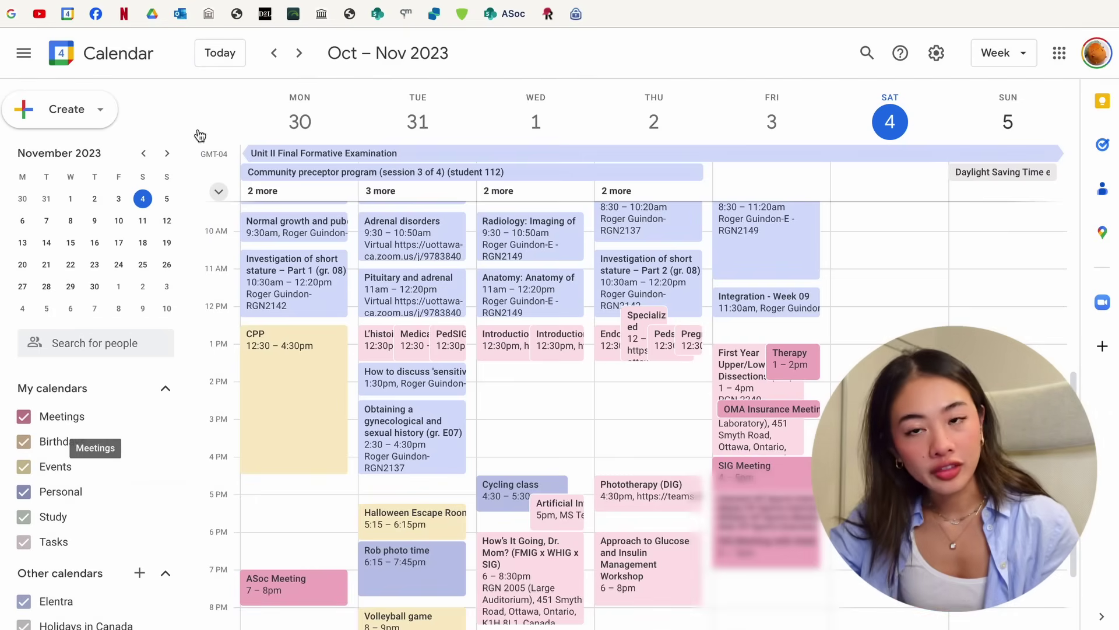
click(25, 54)
click(26, 56)
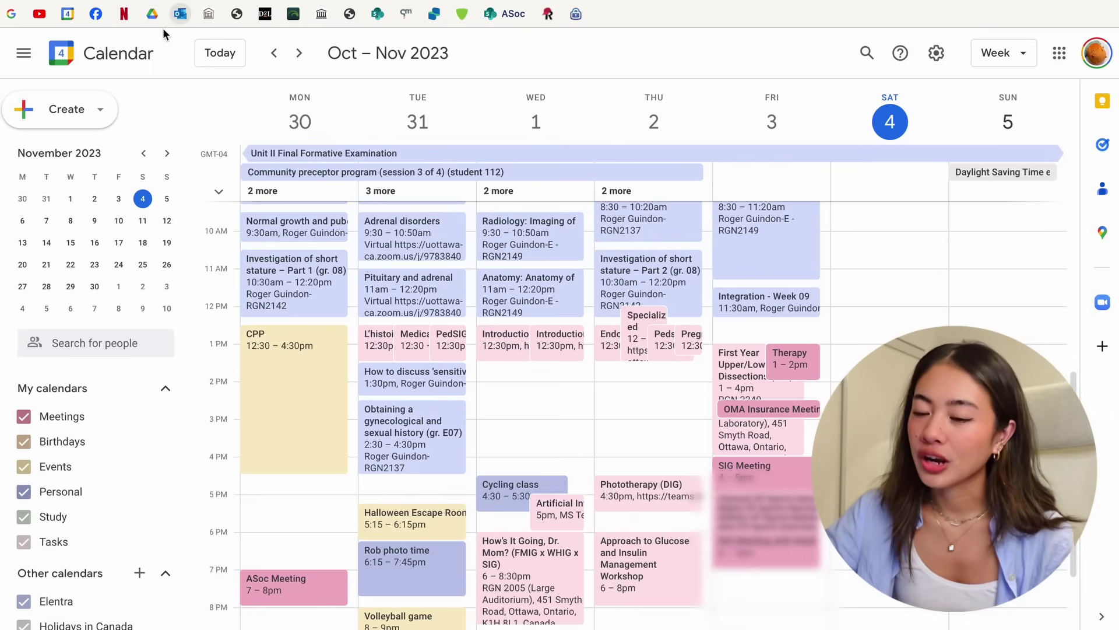
click(114, 111)
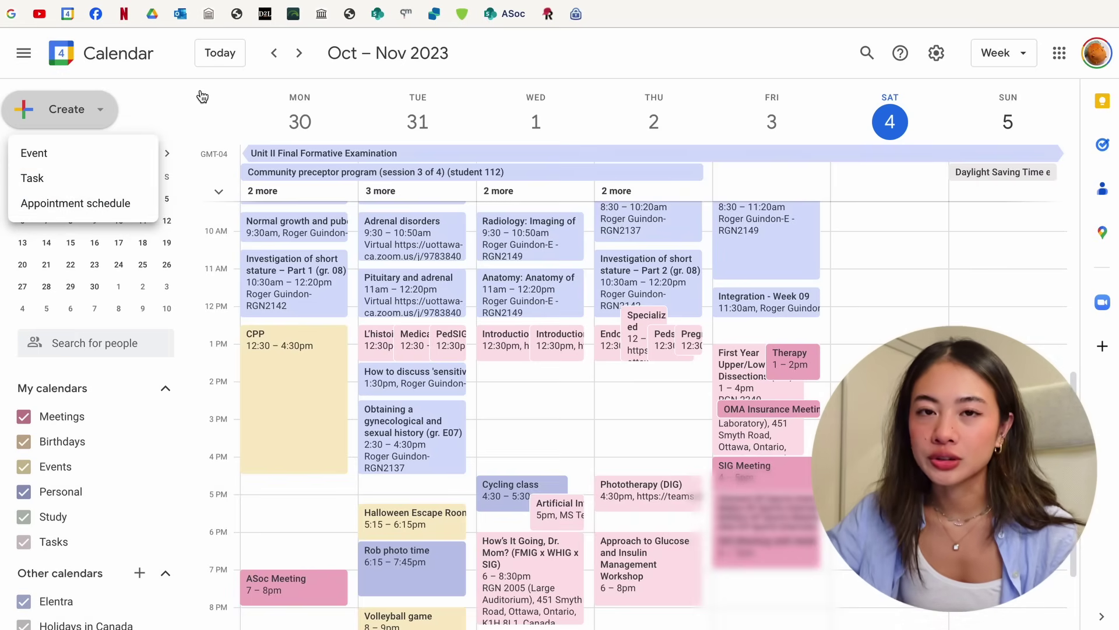
Step: Close the Create menu and flip the mini calendar back a month and return to November 2023
scroll(198, 89, down, 2)
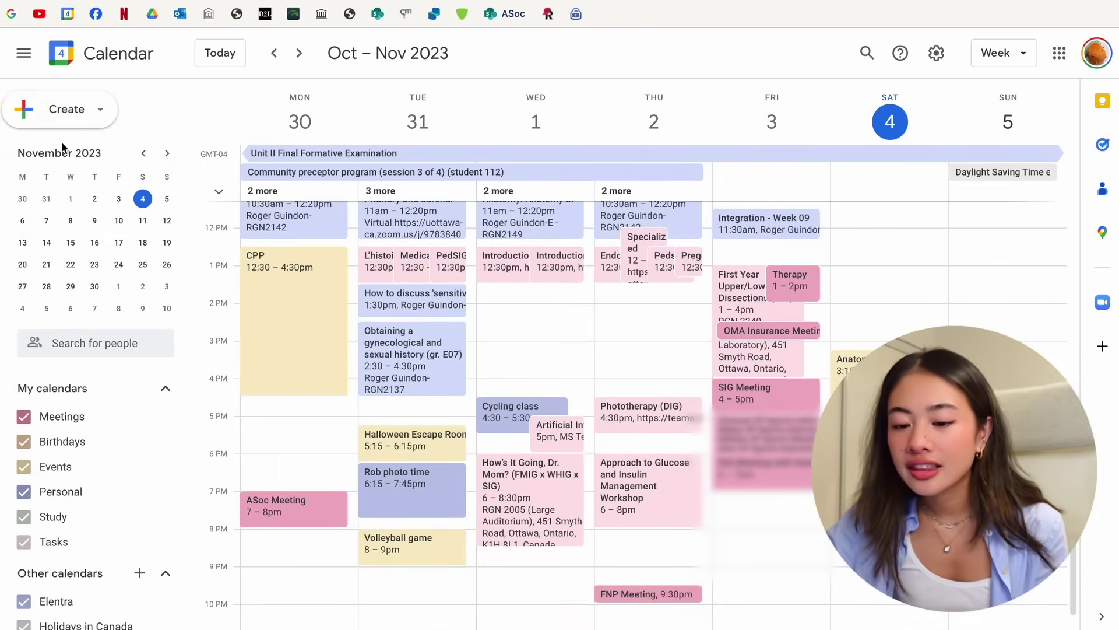
click(142, 153)
click(169, 154)
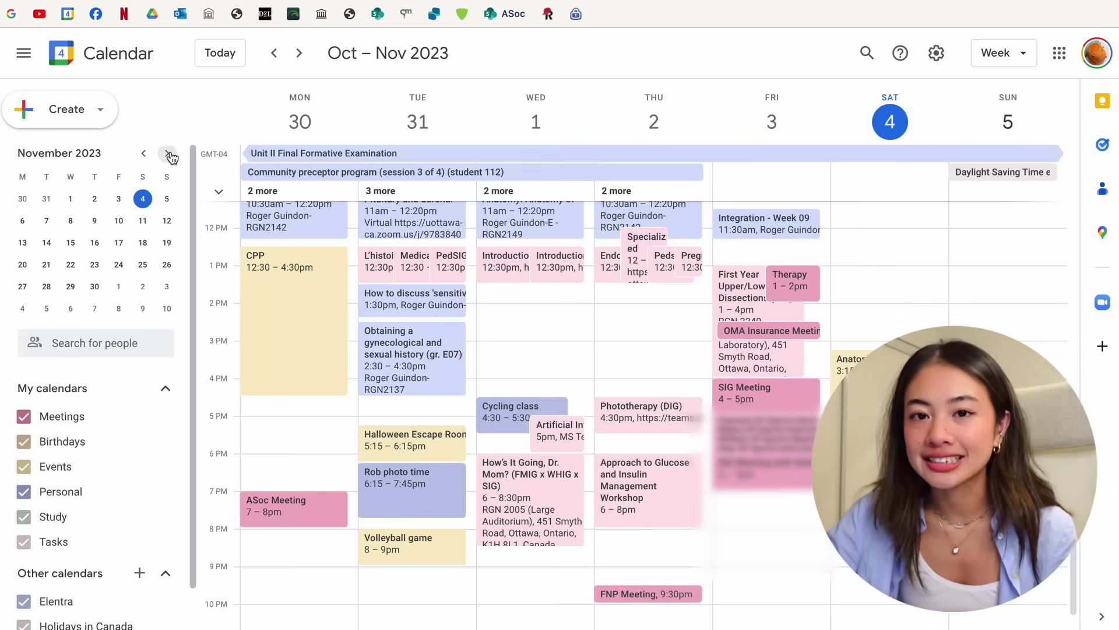
scroll(117, 151, down, 1)
scroll(93, 376, down, 1)
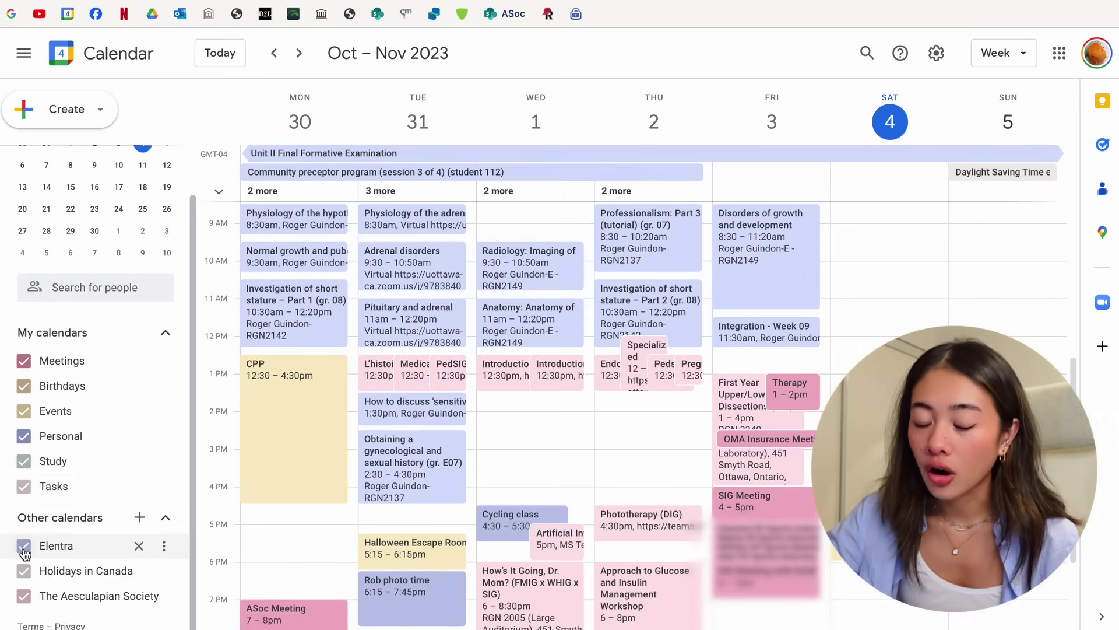
Step: Hide and reshow the Elentra and Events calendars' entries
click(24, 545)
click(23, 545)
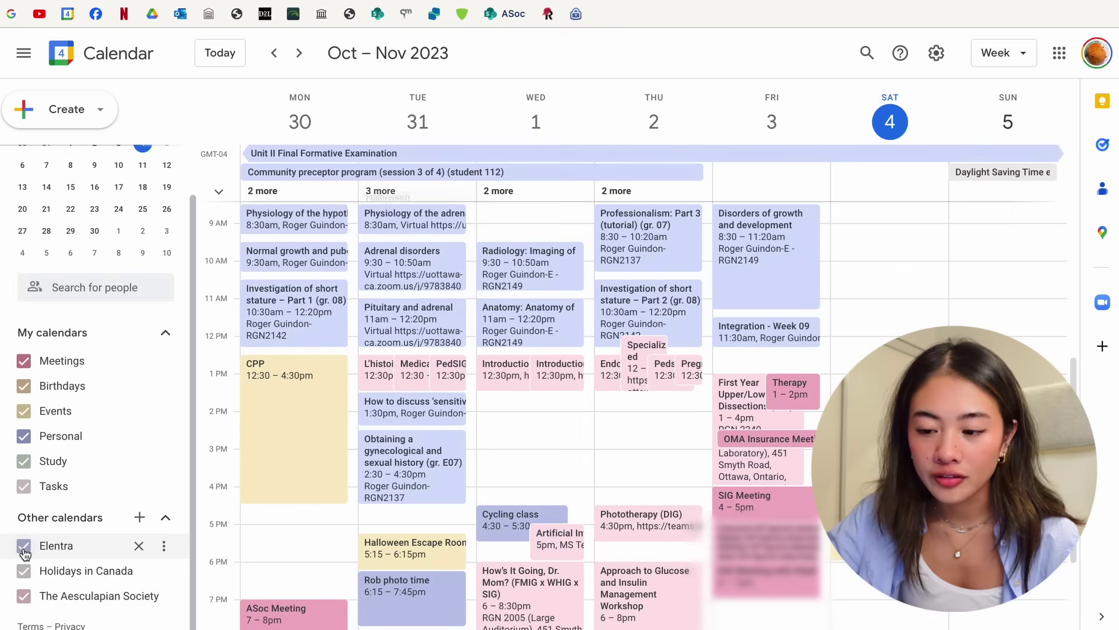
click(23, 411)
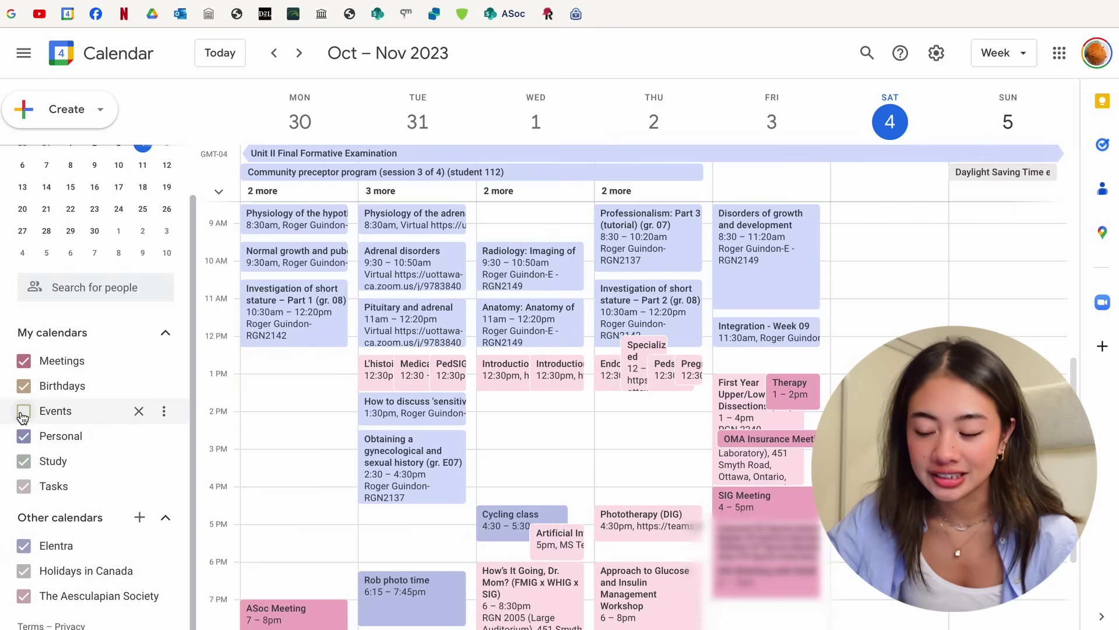
click(23, 412)
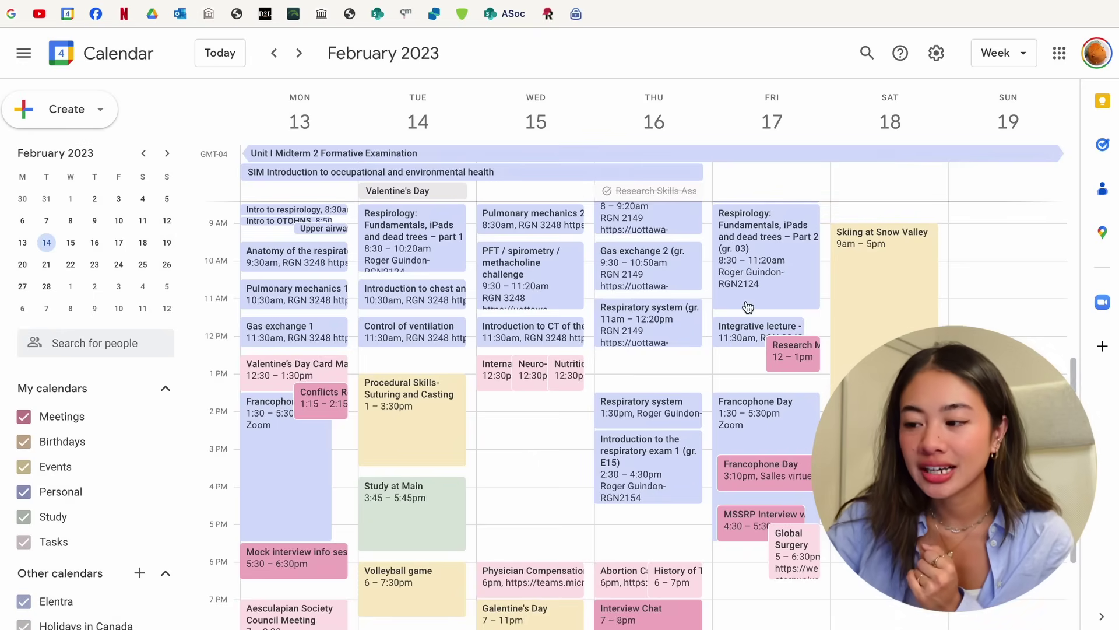
scroll(746, 303, up, 1)
scroll(747, 302, down, 2)
click(1003, 53)
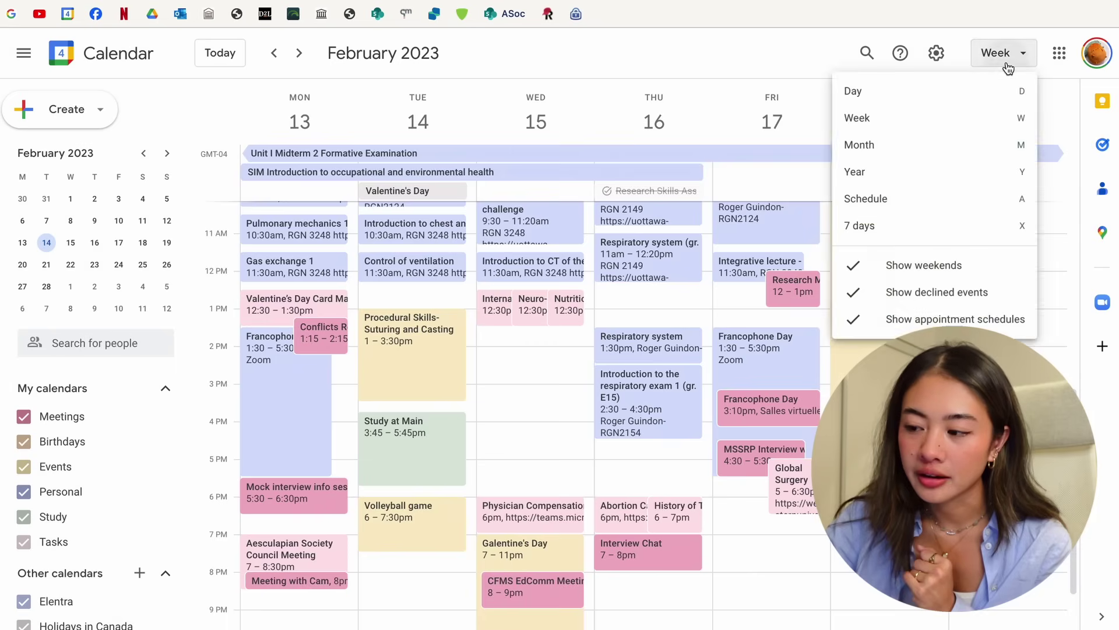
scroll(608, 586, up, 2)
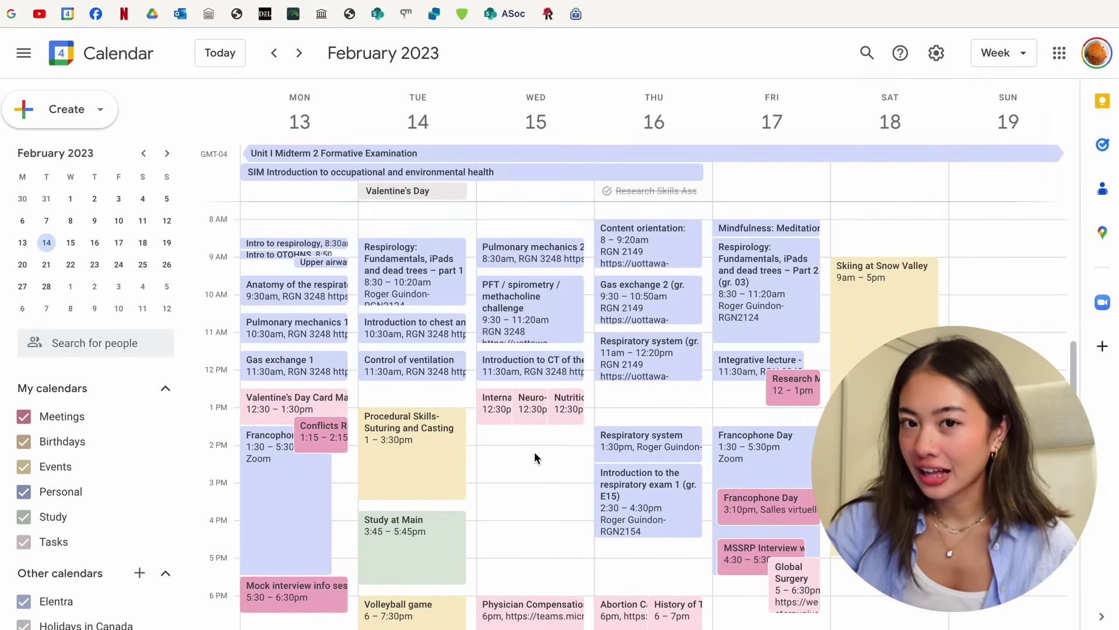
click(312, 295)
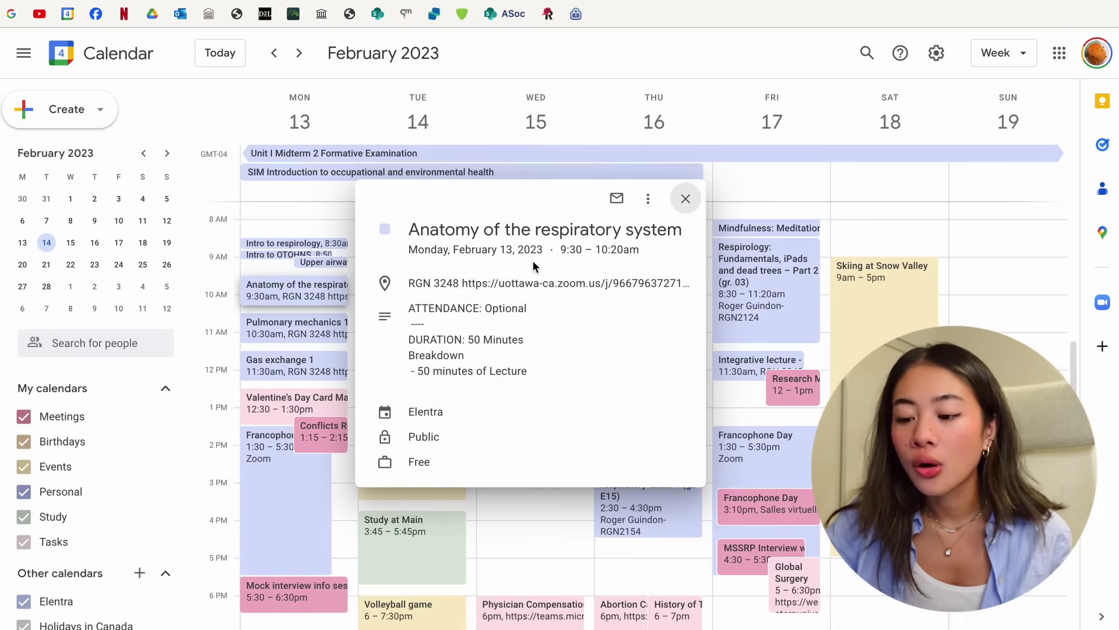
click(881, 194)
scroll(471, 431, down, 1)
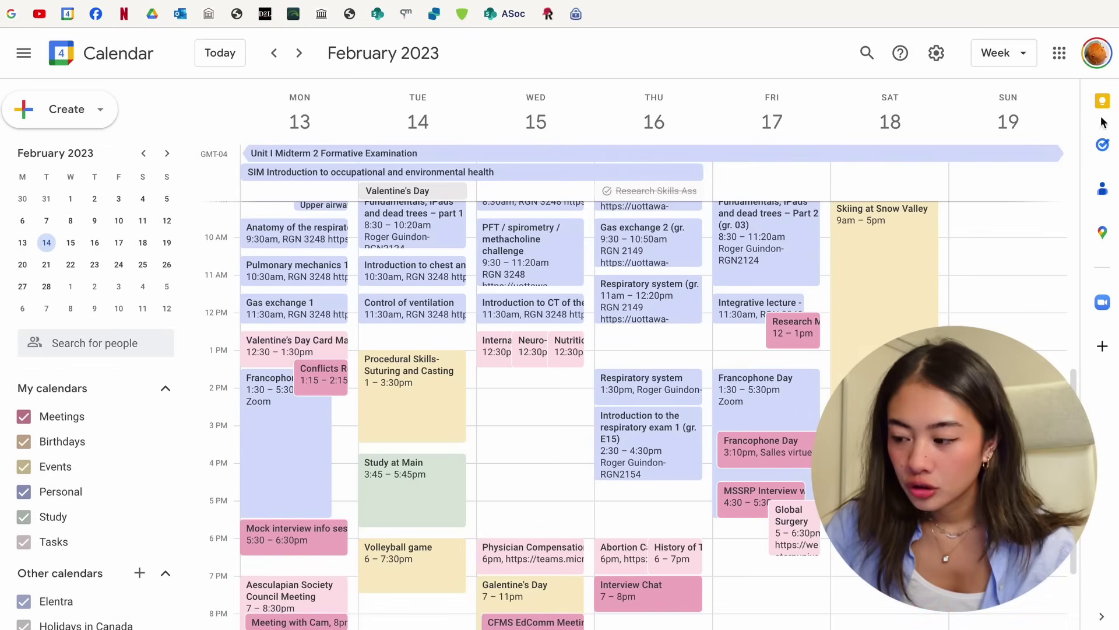
click(1101, 347)
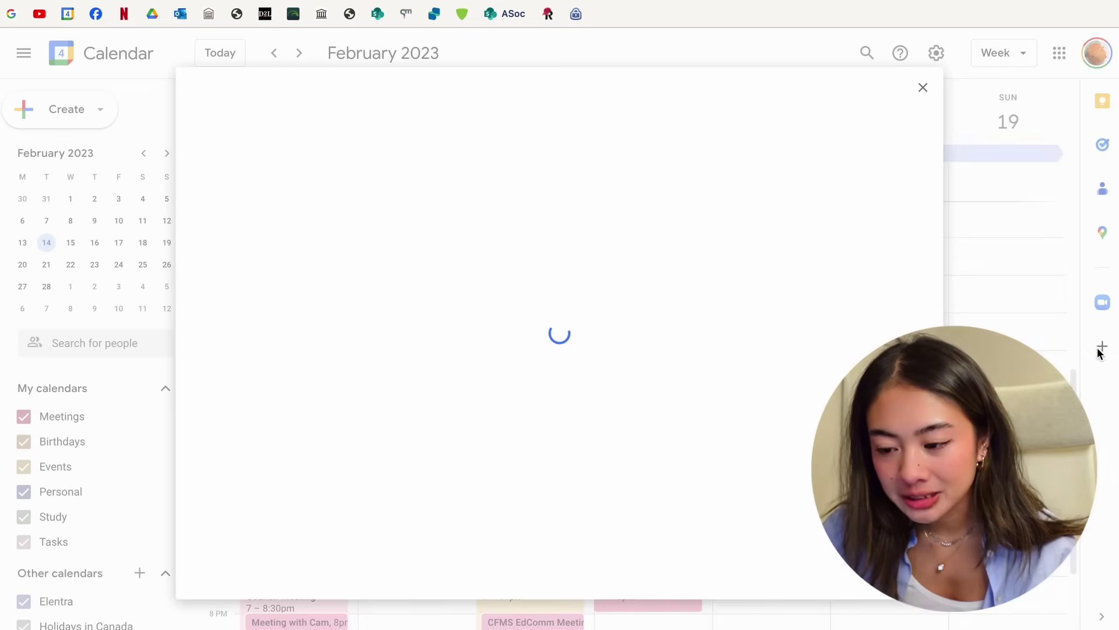
scroll(685, 264, down, 7)
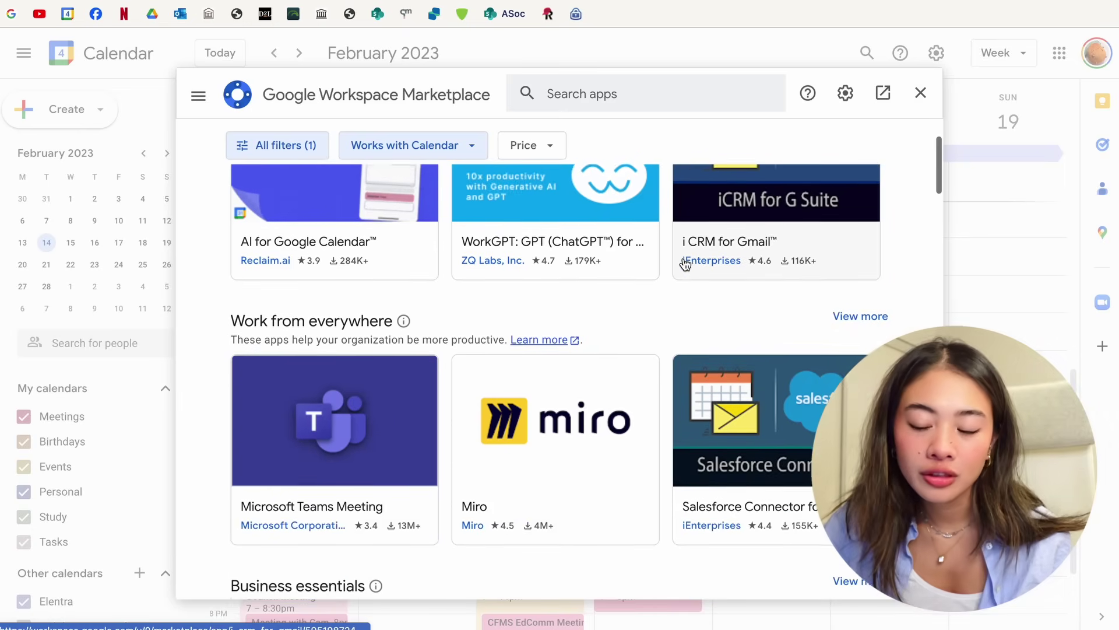
scroll(685, 264, down, 6)
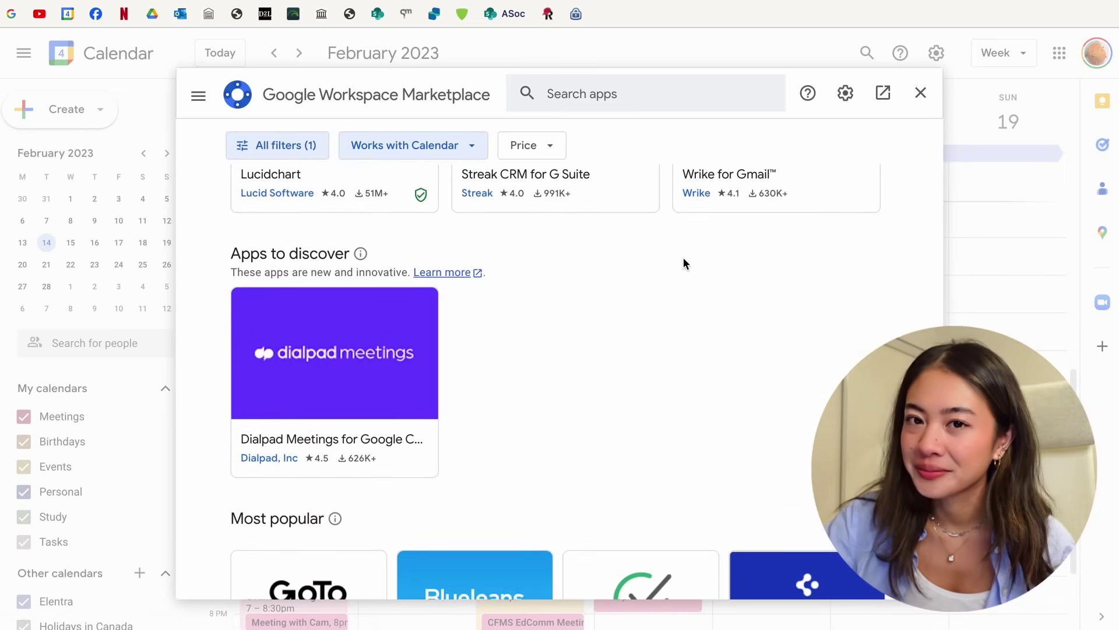
scroll(684, 258, up, 2)
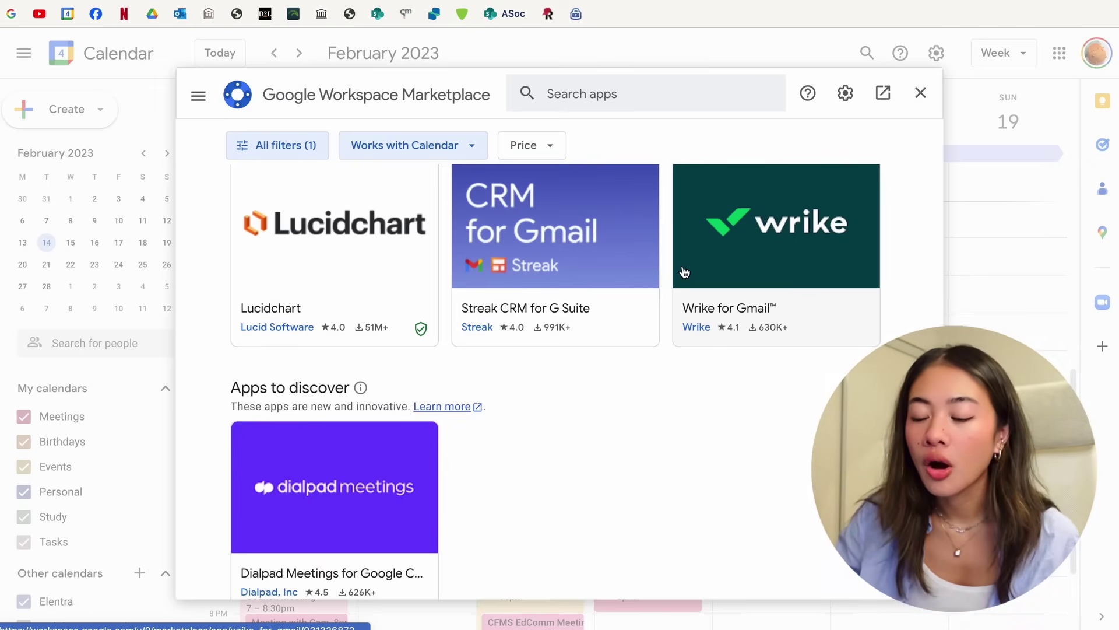
key(Escape)
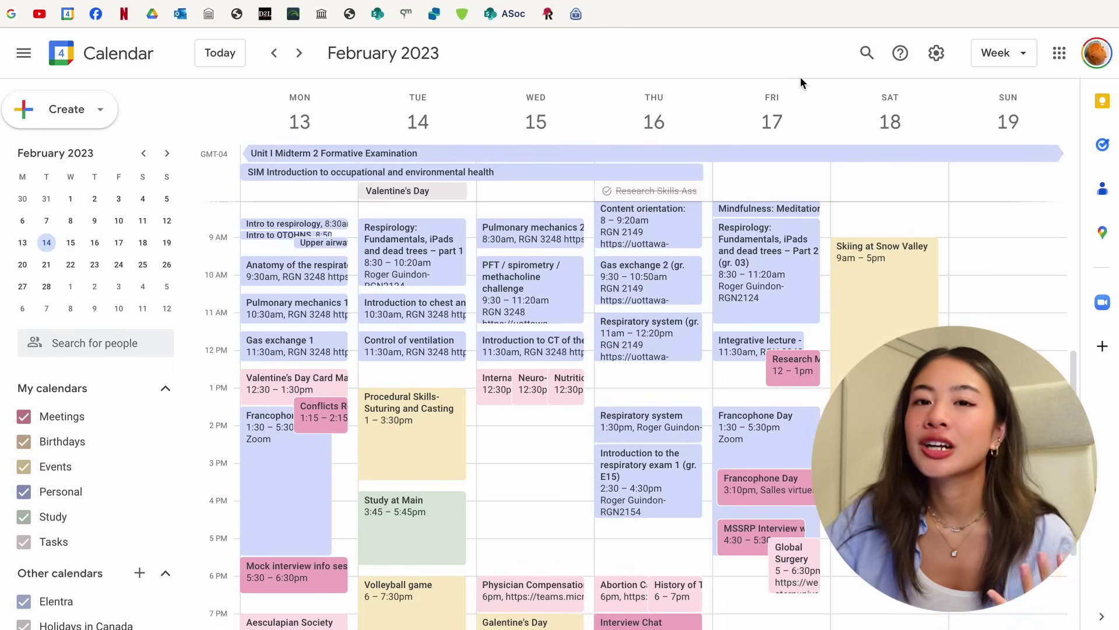
click(865, 52)
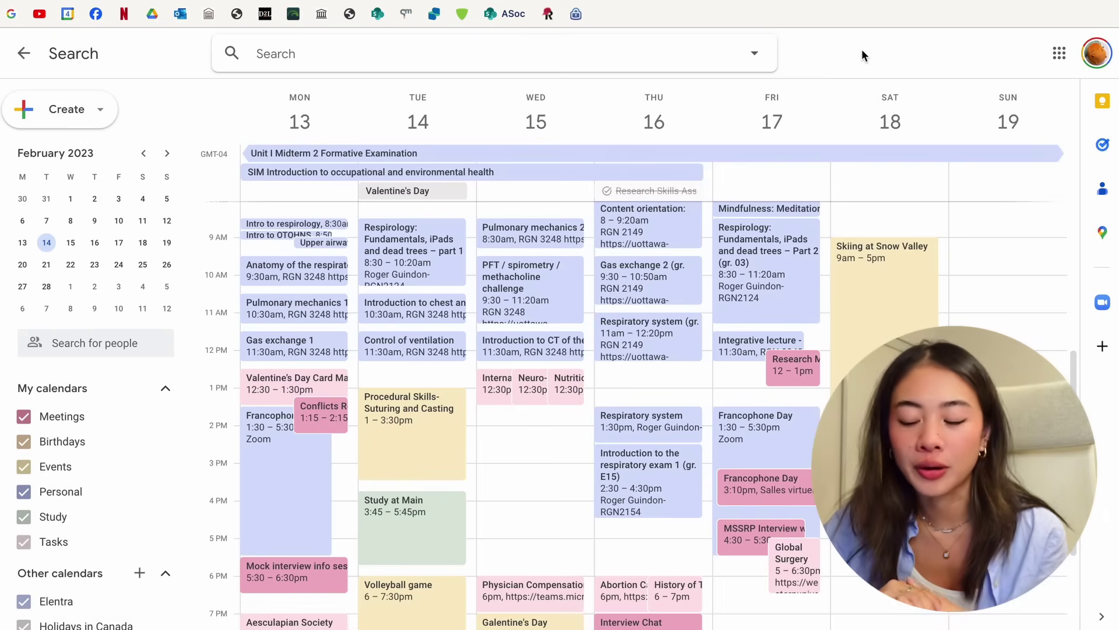
click(861, 49)
click(860, 56)
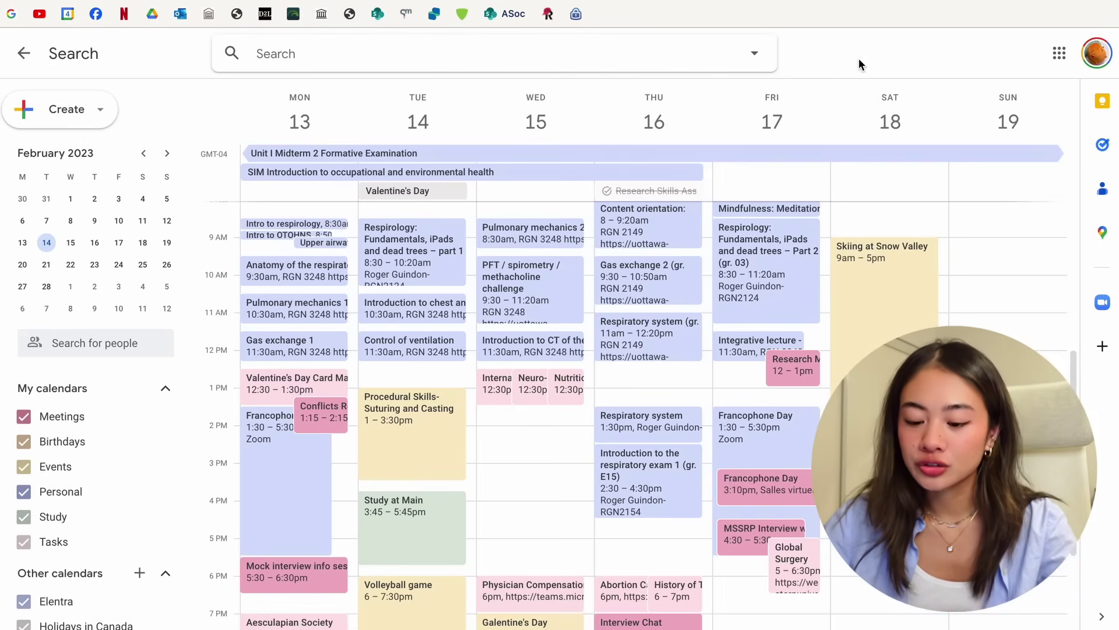
text(respirology)
key(Return)
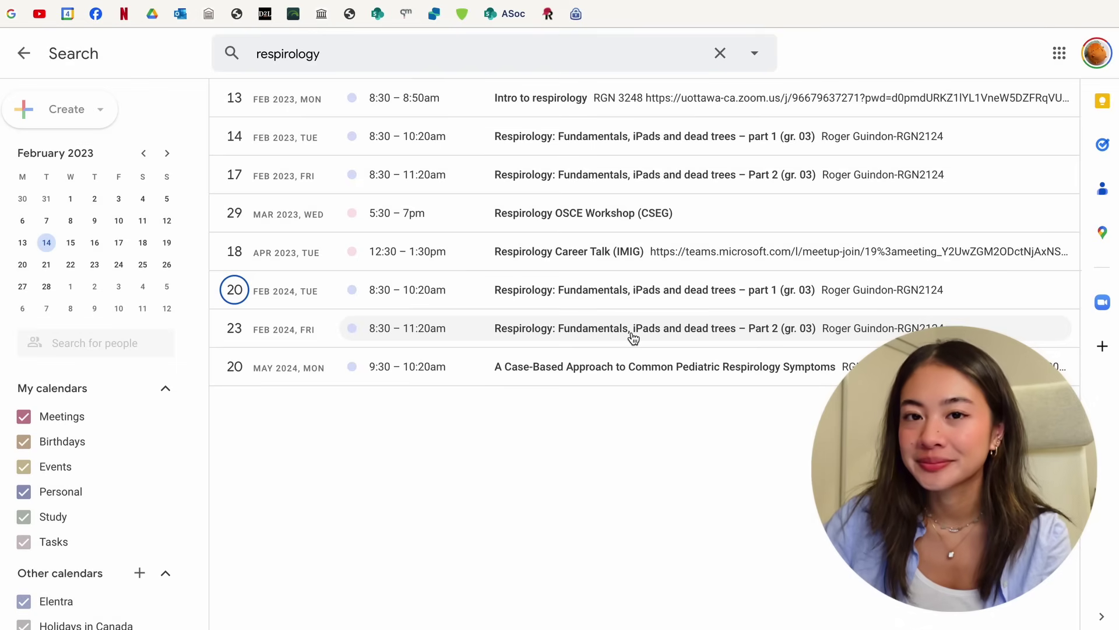
key(Escape)
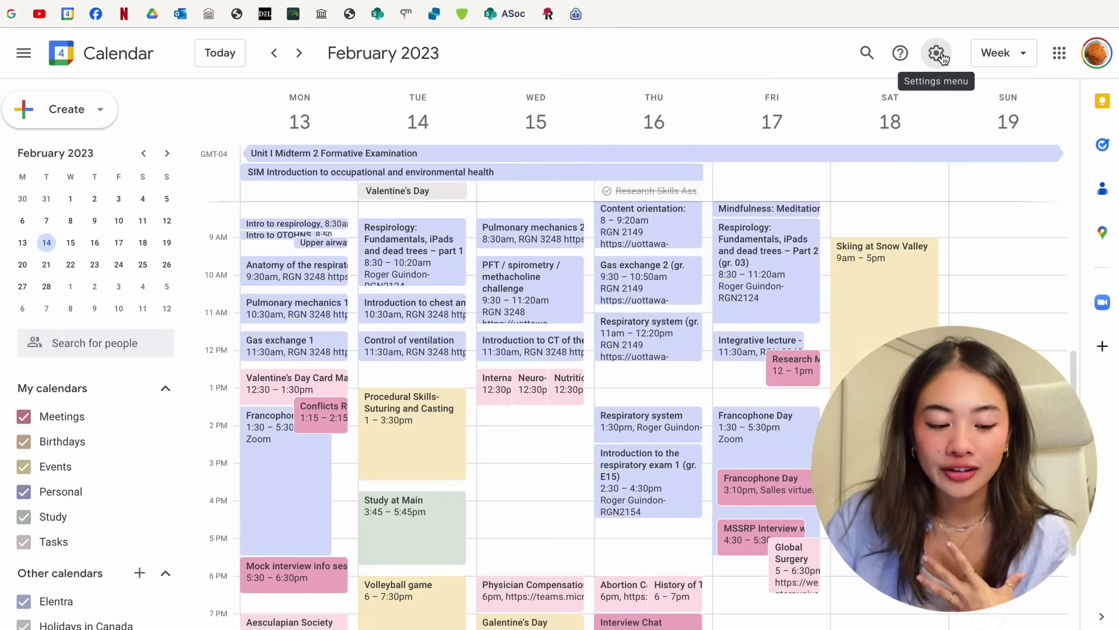
Step: Open the full calendar Settings page from the gear menu
click(937, 53)
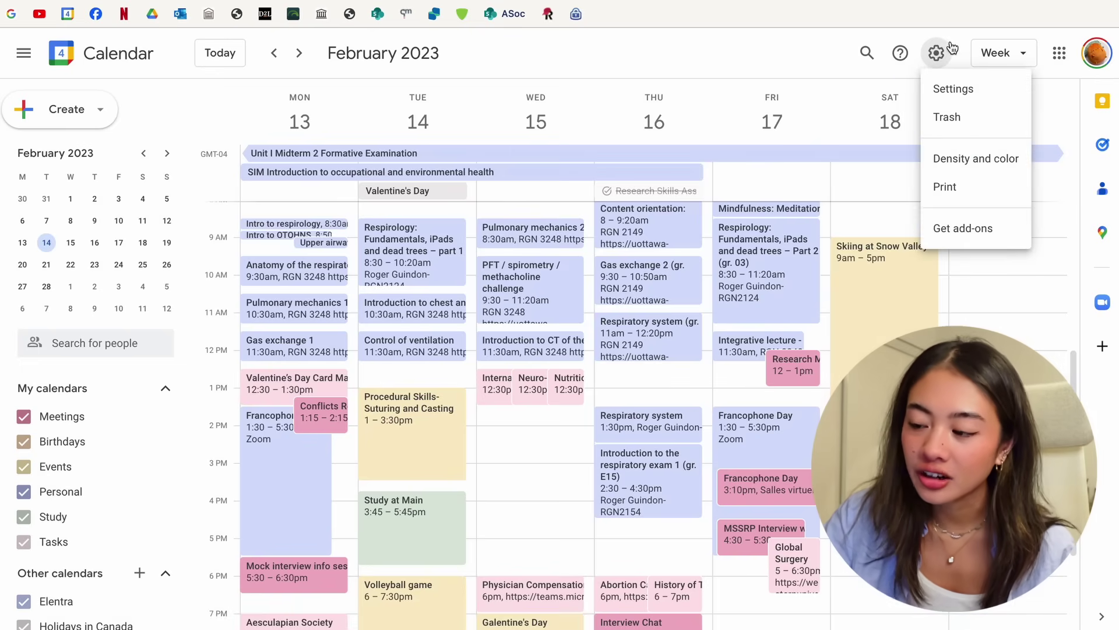
click(951, 91)
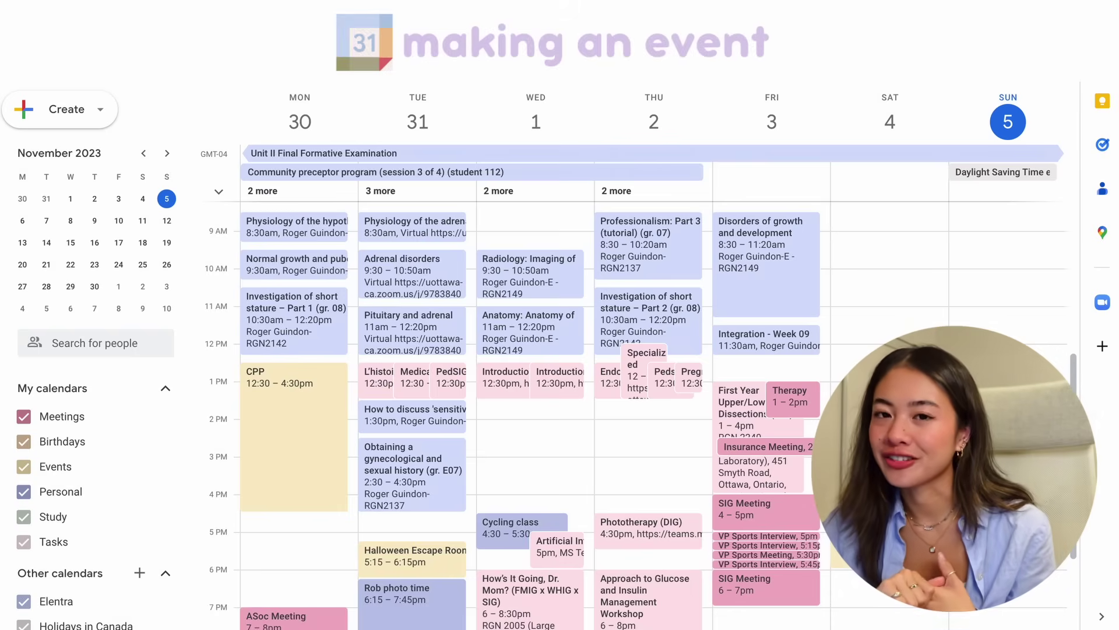
Step: Start a new event titled 'Study Endo' on November 5
click(100, 112)
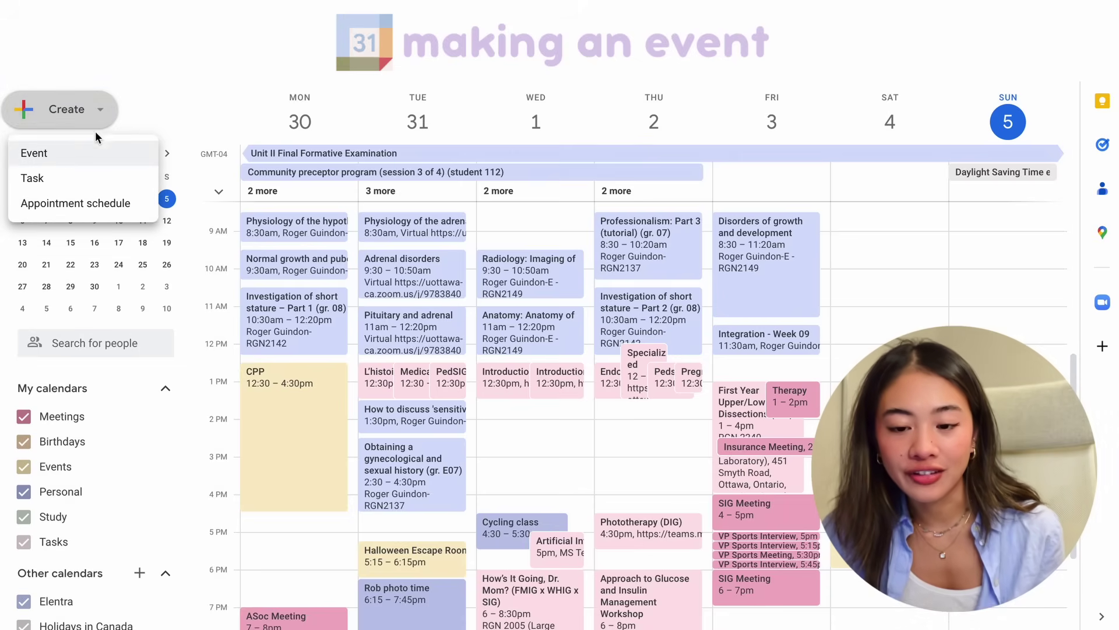
click(151, 116)
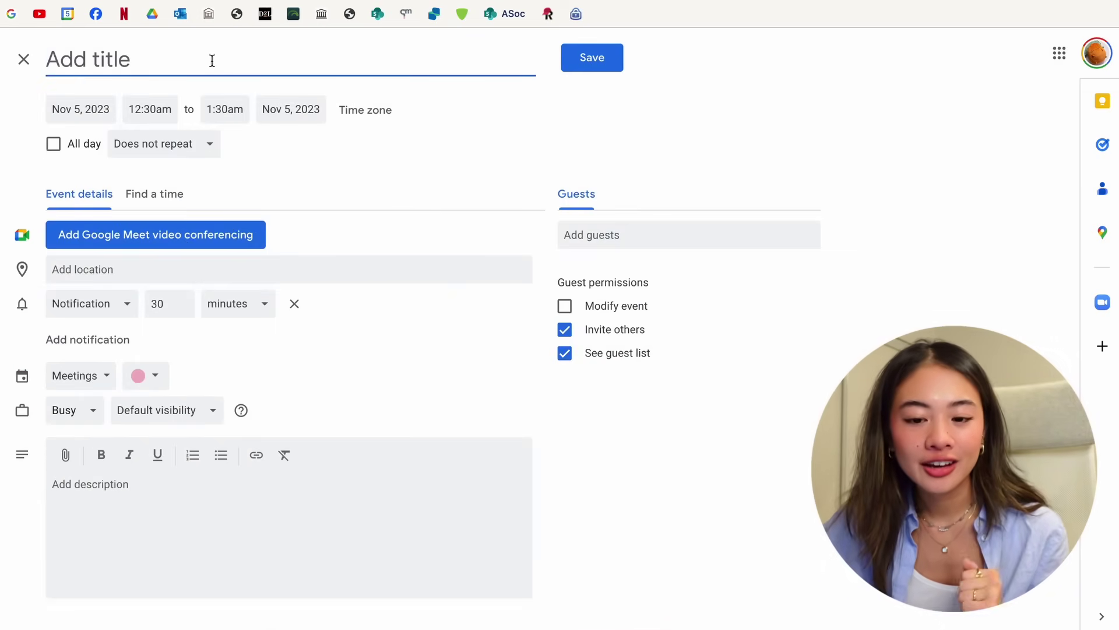
text(Study Endo)
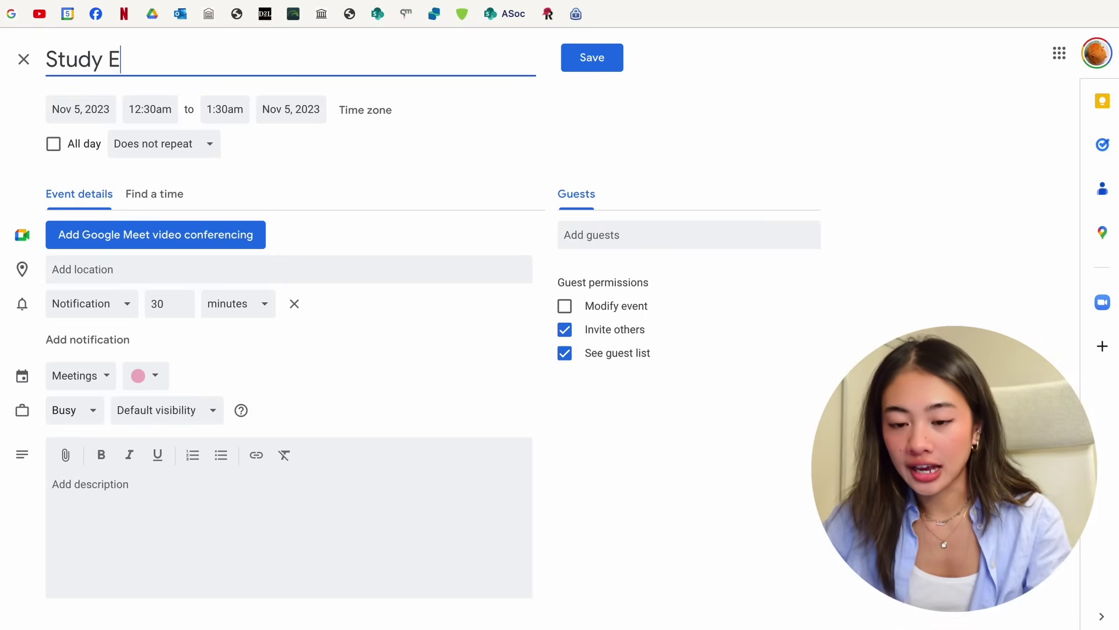
click(98, 107)
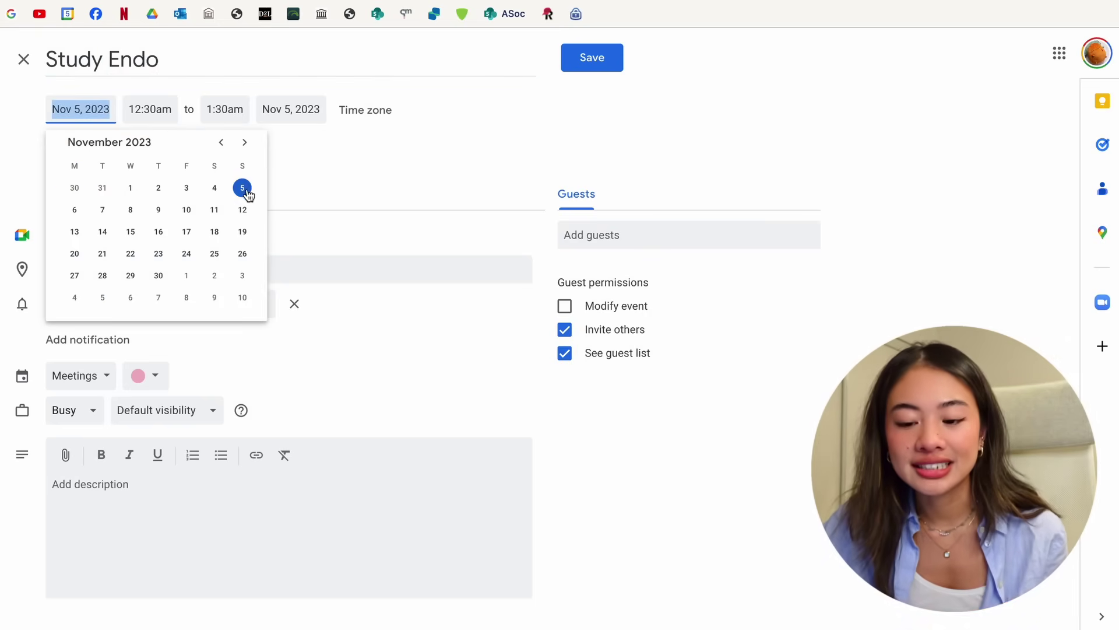
Step: Set the Study Endo event to run from 1:00pm to 5:00pm
click(143, 108)
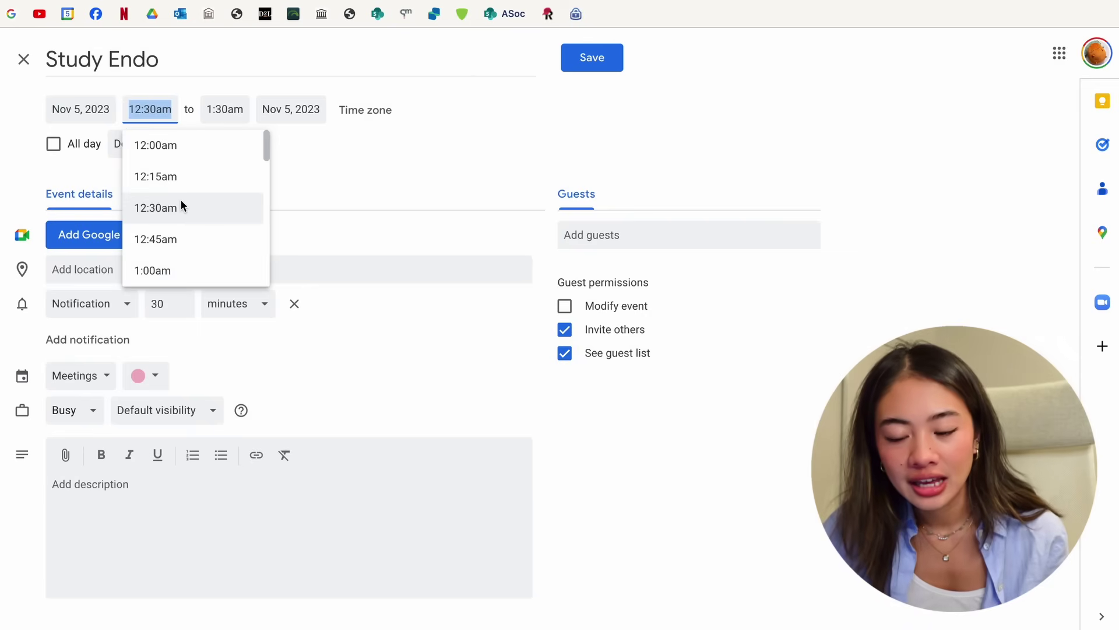
scroll(182, 207, down, 20)
scroll(182, 207, down, 5)
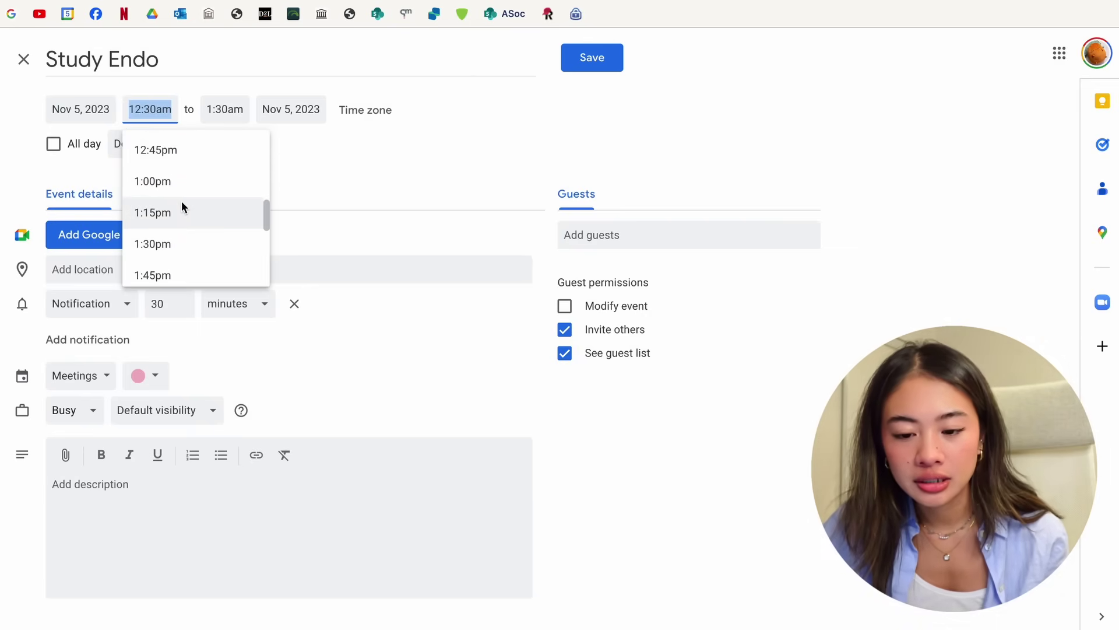
click(168, 178)
click(210, 112)
scroll(220, 233, down, 3)
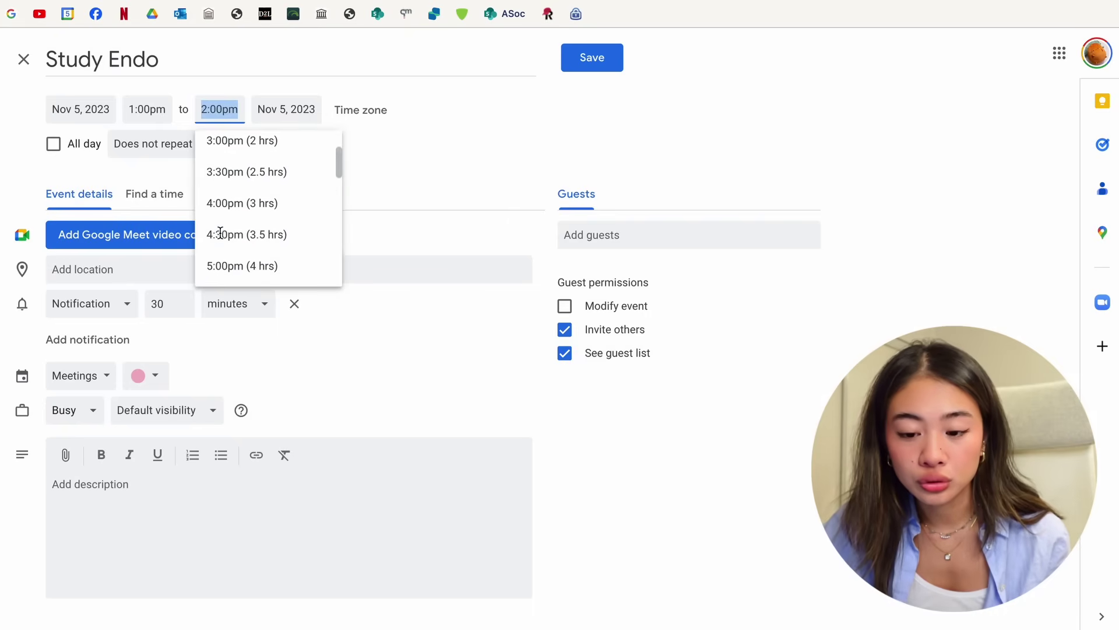
click(236, 260)
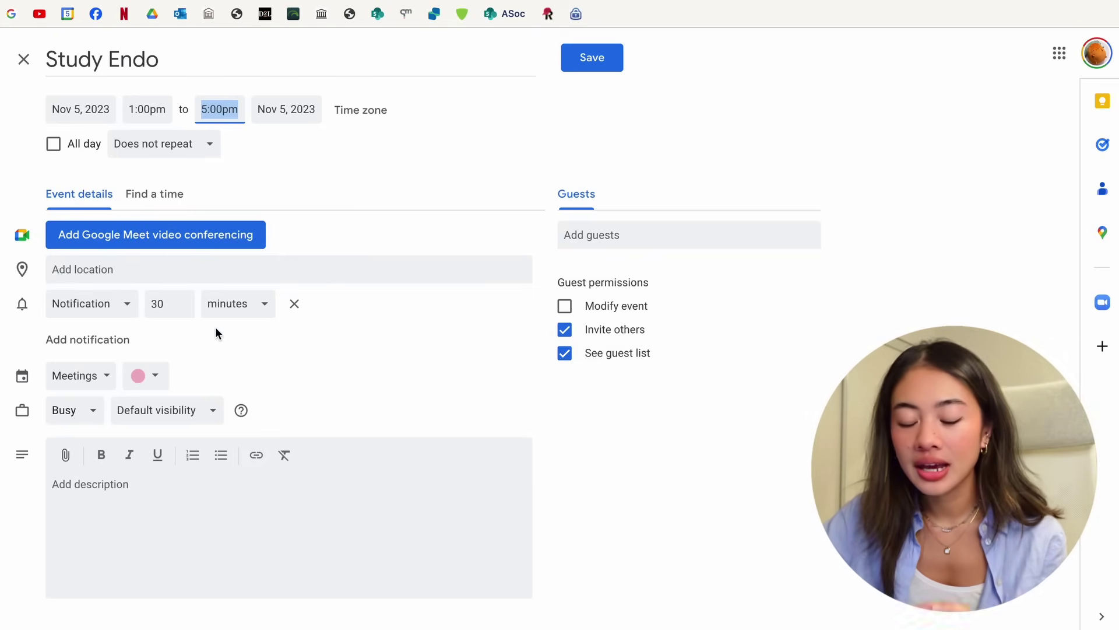
Step: Put the event in the Study calendar and save it
click(93, 376)
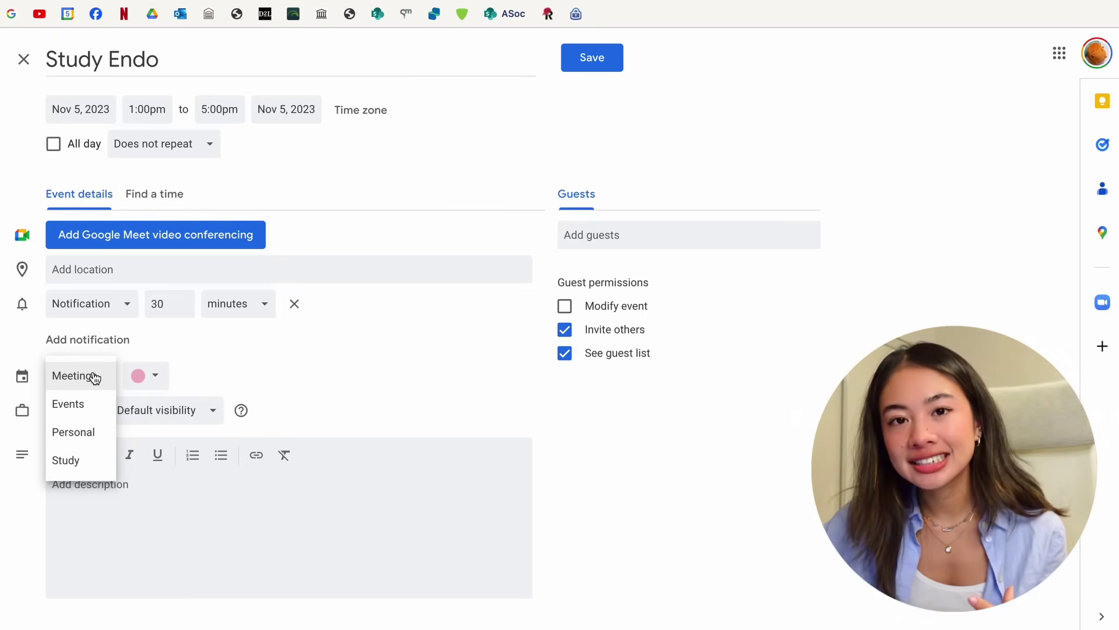
click(80, 459)
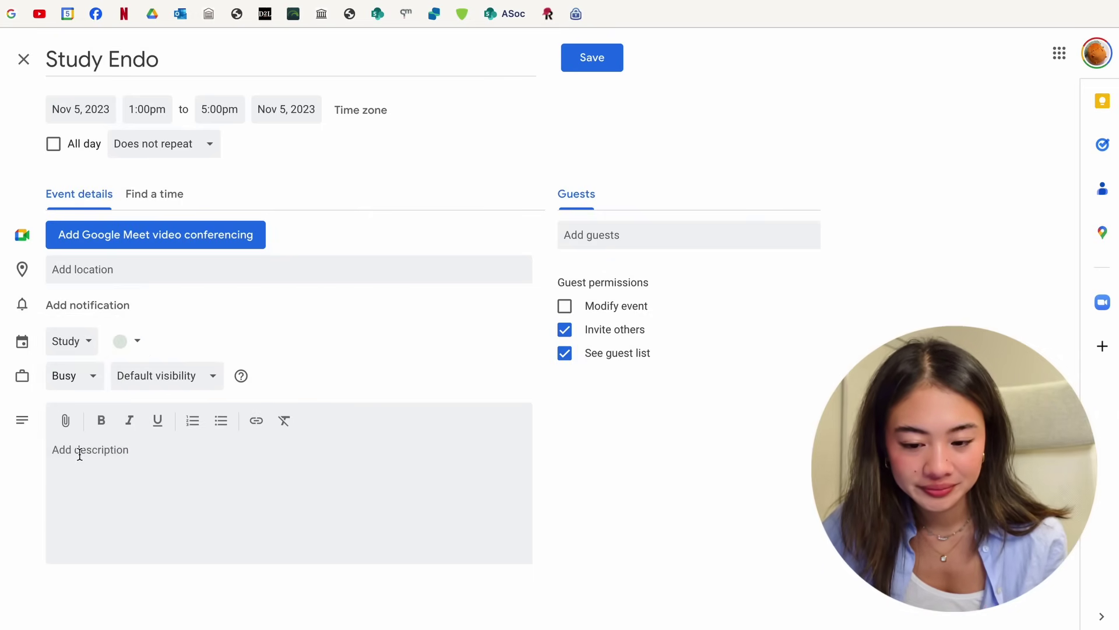
click(616, 57)
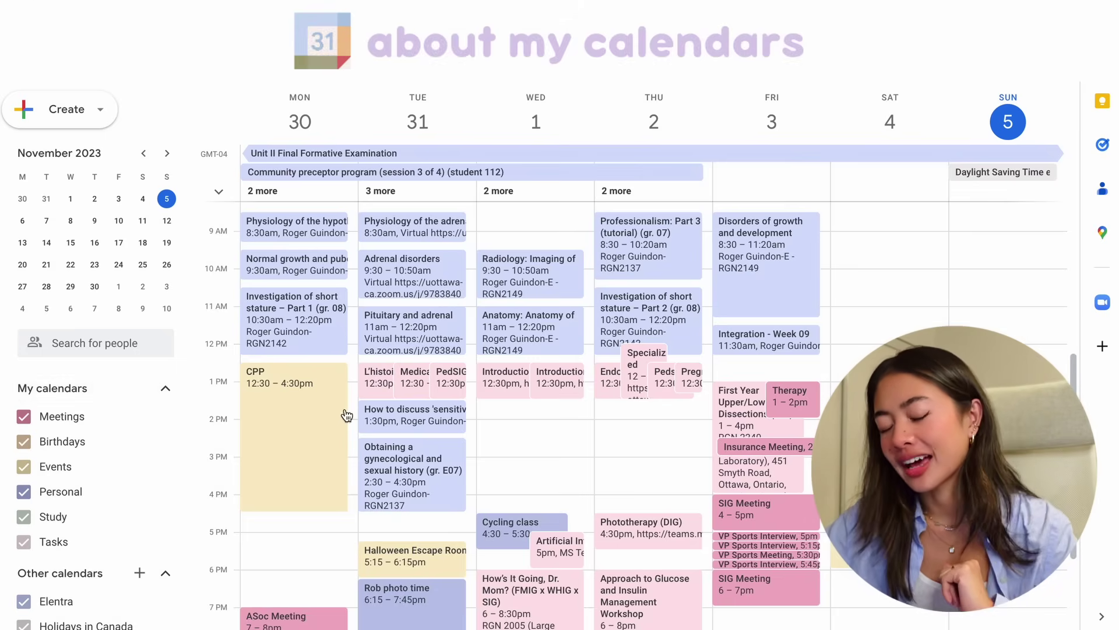
scroll(134, 391, down, 1)
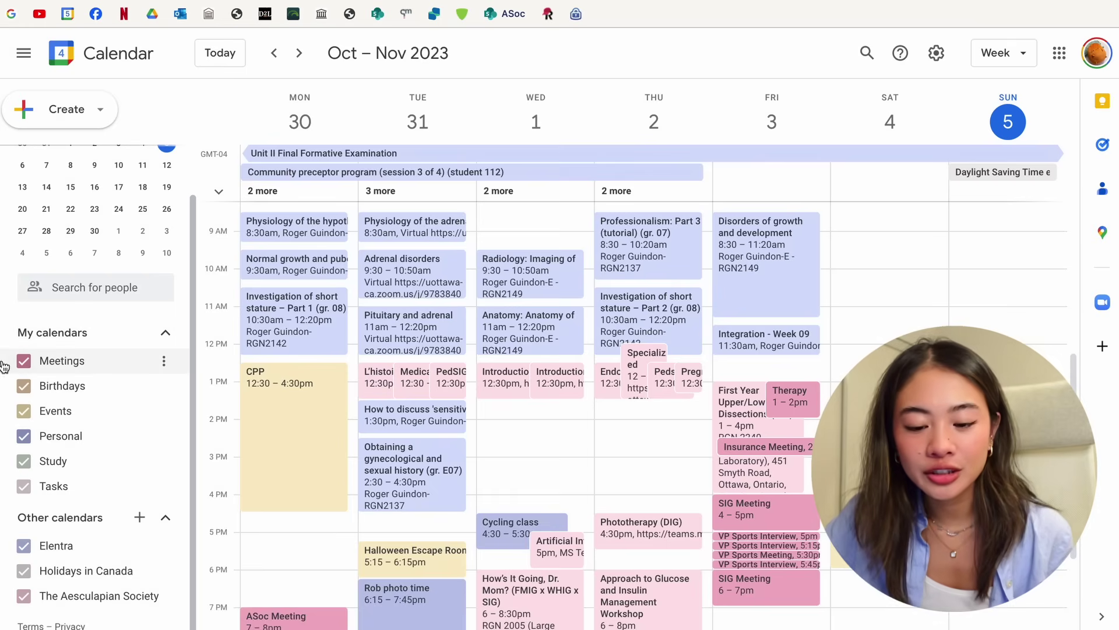
click(24, 361)
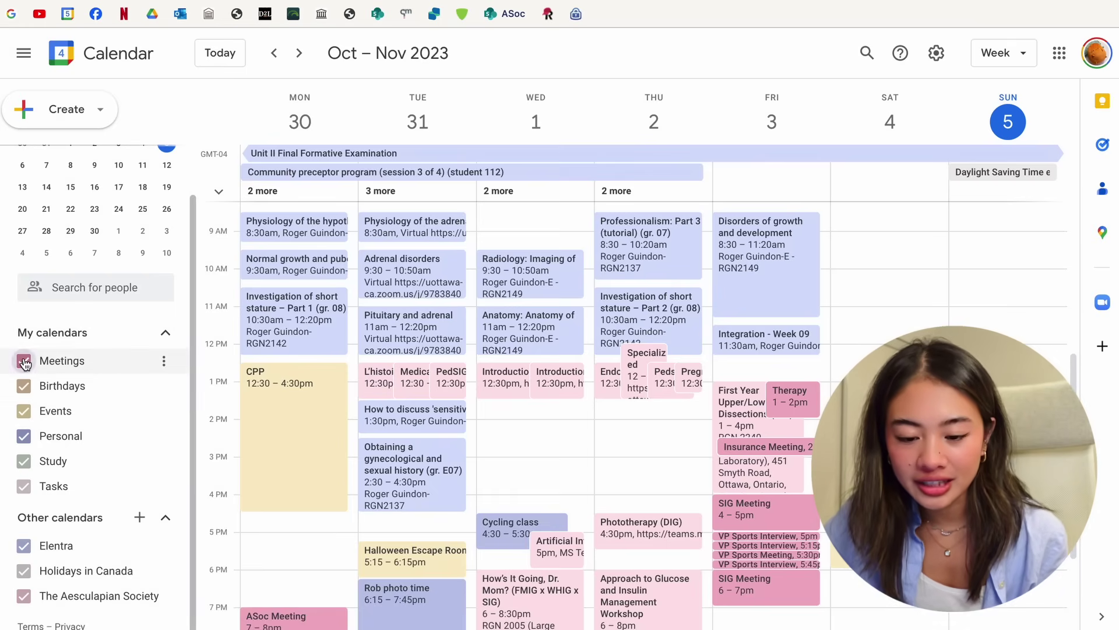
click(24, 361)
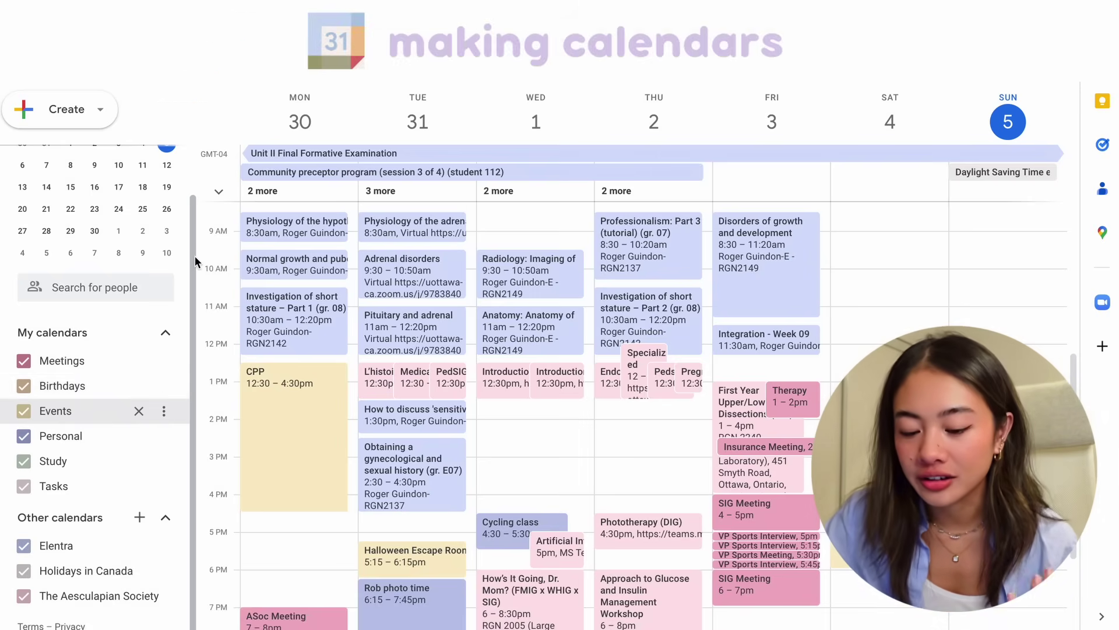
Step: Create a calendar named 'Test Calendar' via Settings > Add calendar, then return to week view
scroll(195, 257, up, 1)
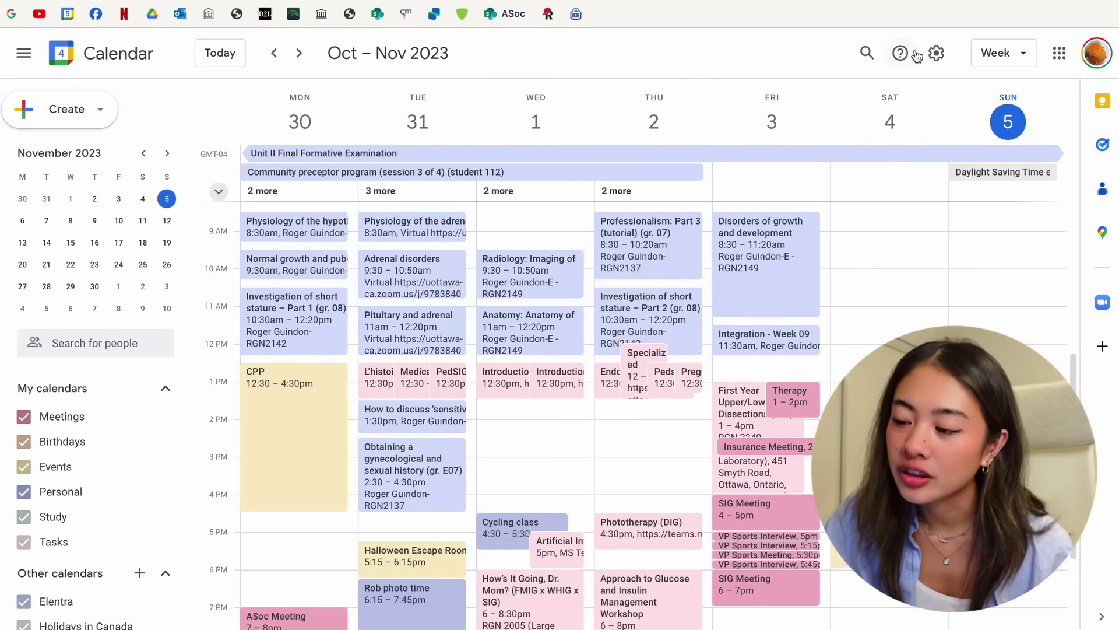
click(936, 53)
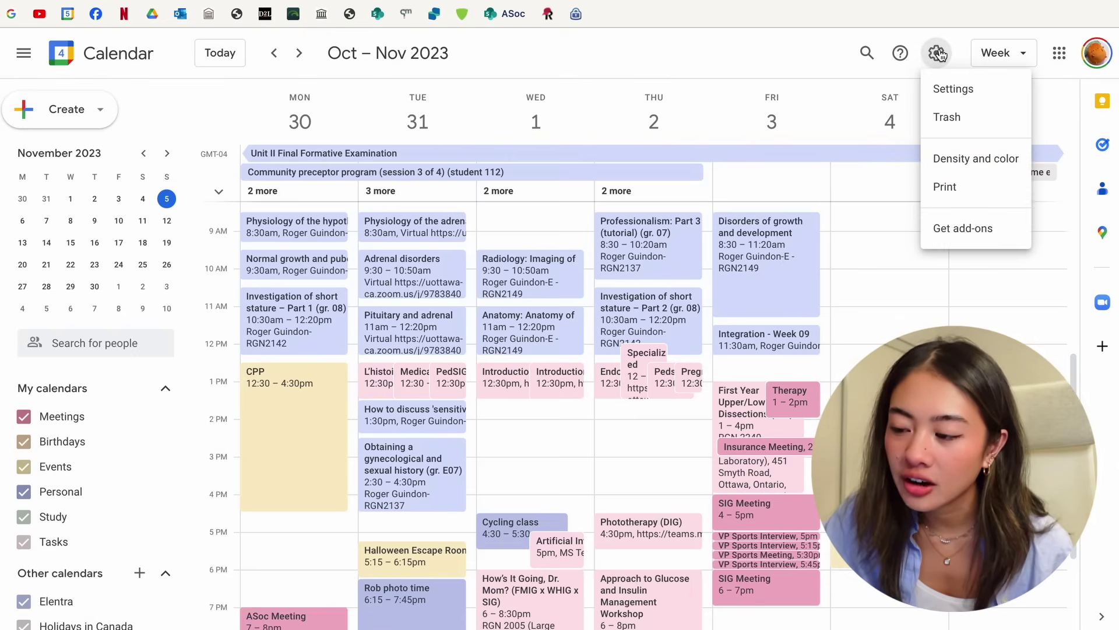
click(945, 90)
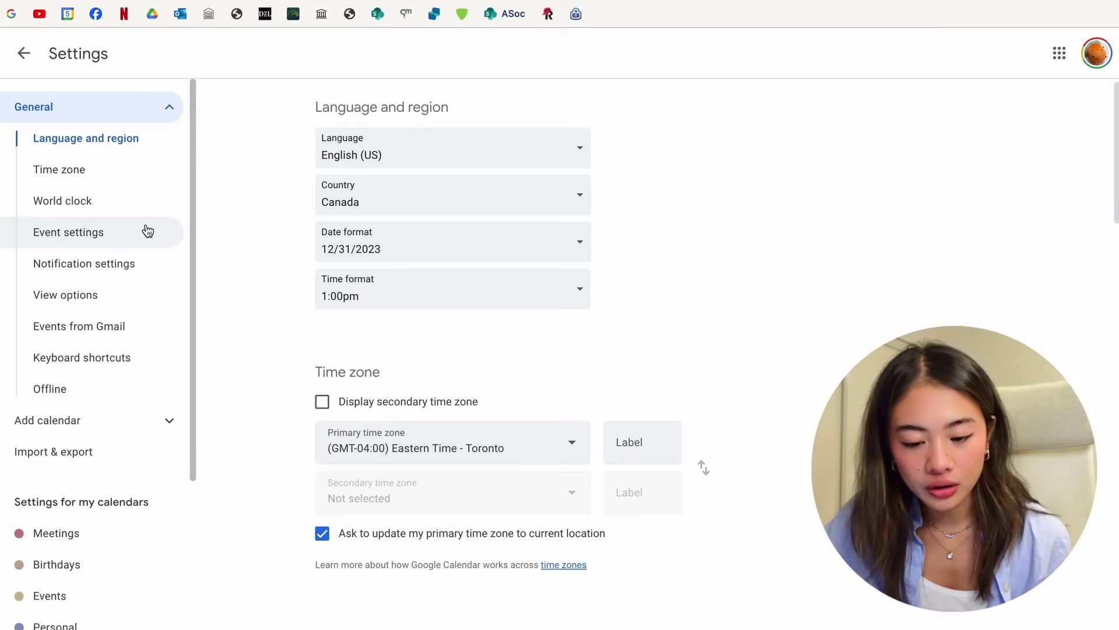
click(114, 427)
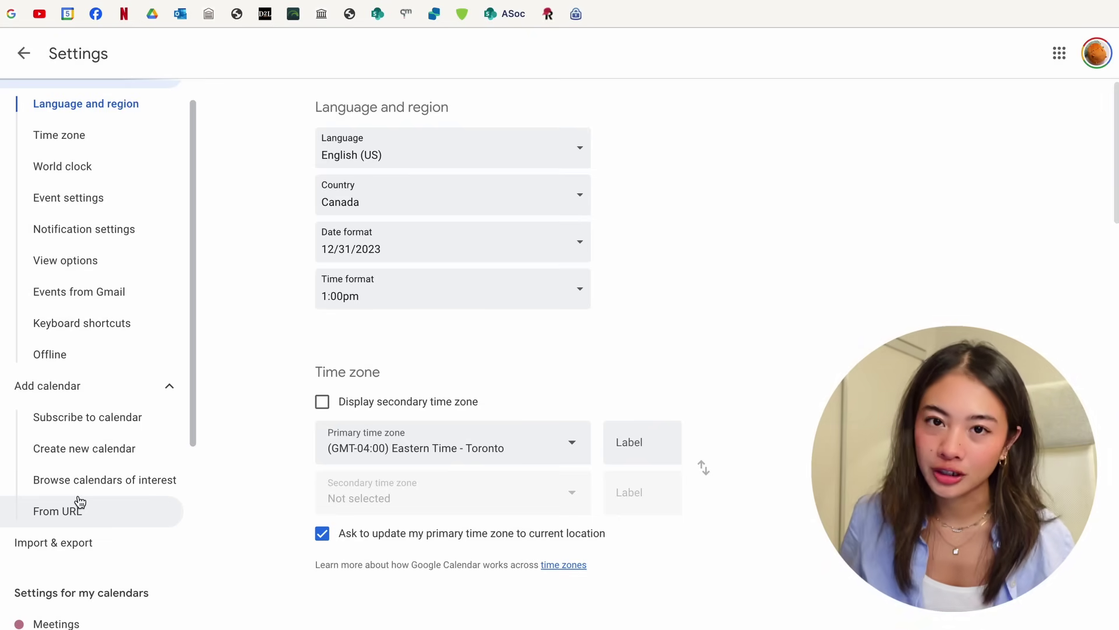
click(112, 456)
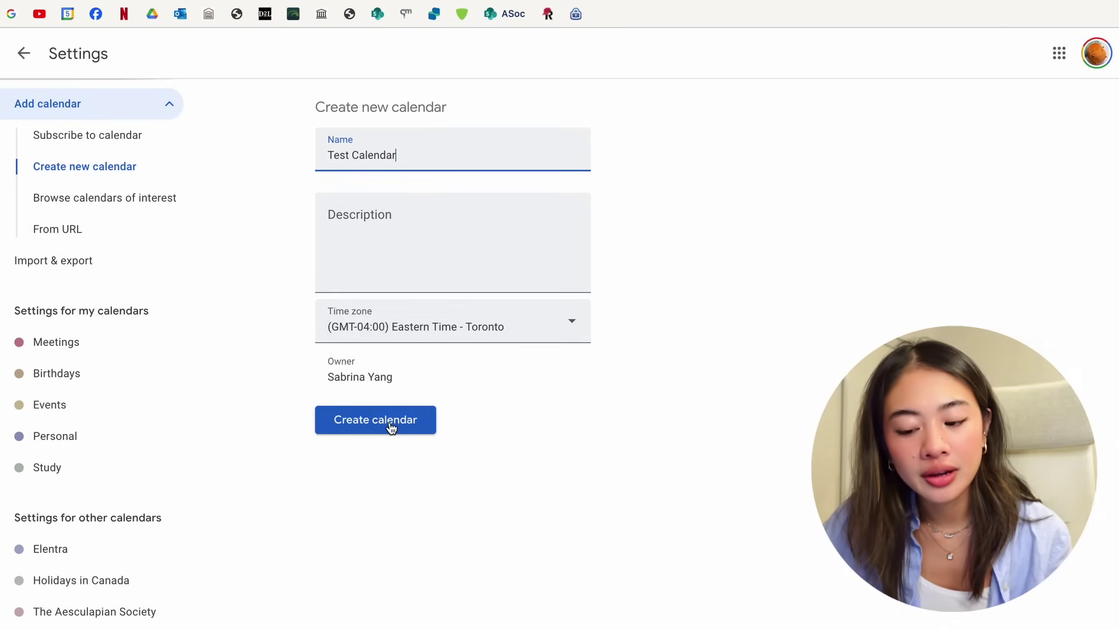
click(390, 428)
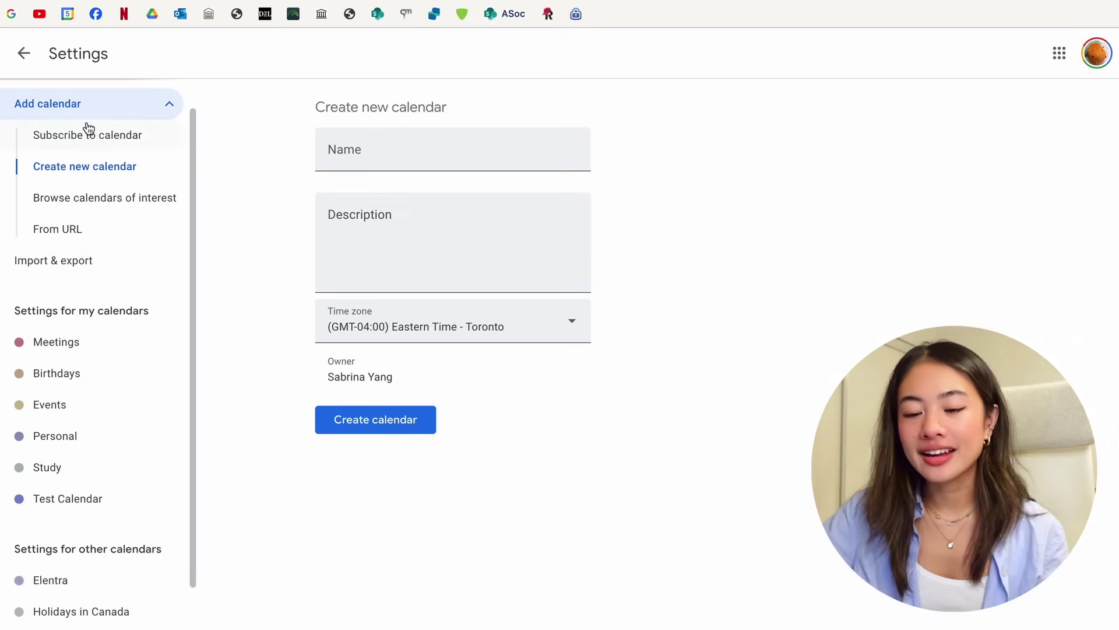
click(25, 53)
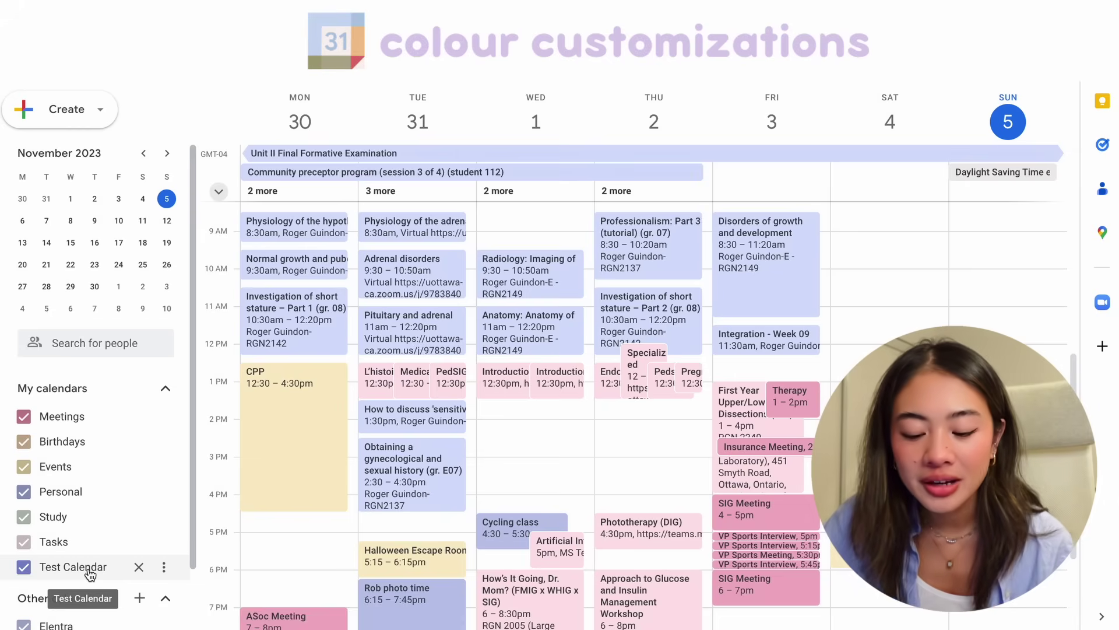
Step: Give Test Calendar a custom colour with hex code ffc2d1
click(165, 568)
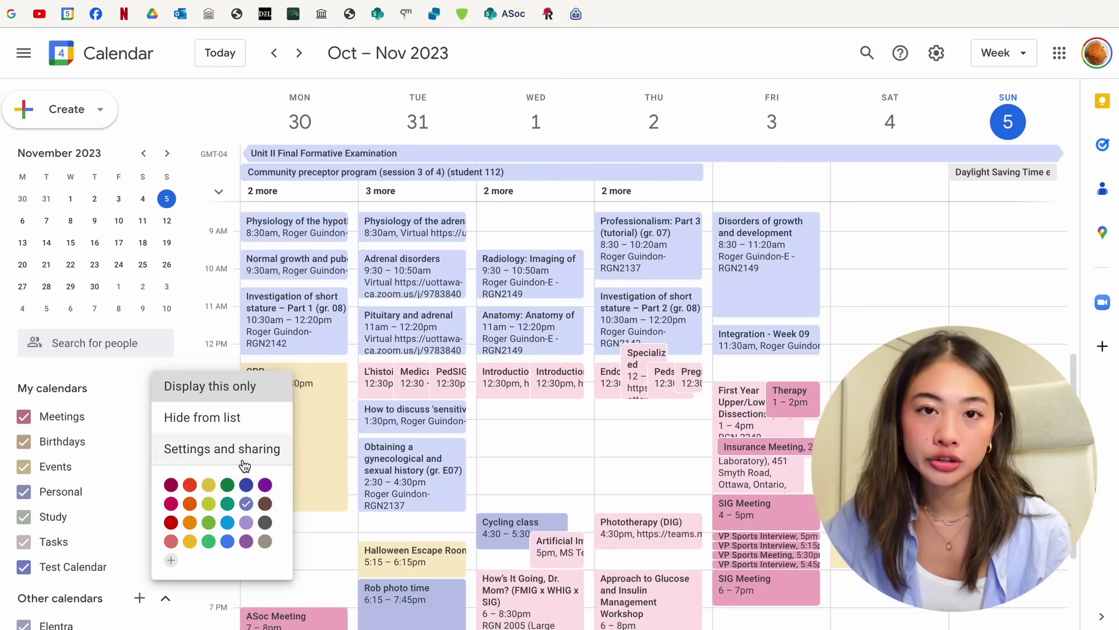
click(171, 562)
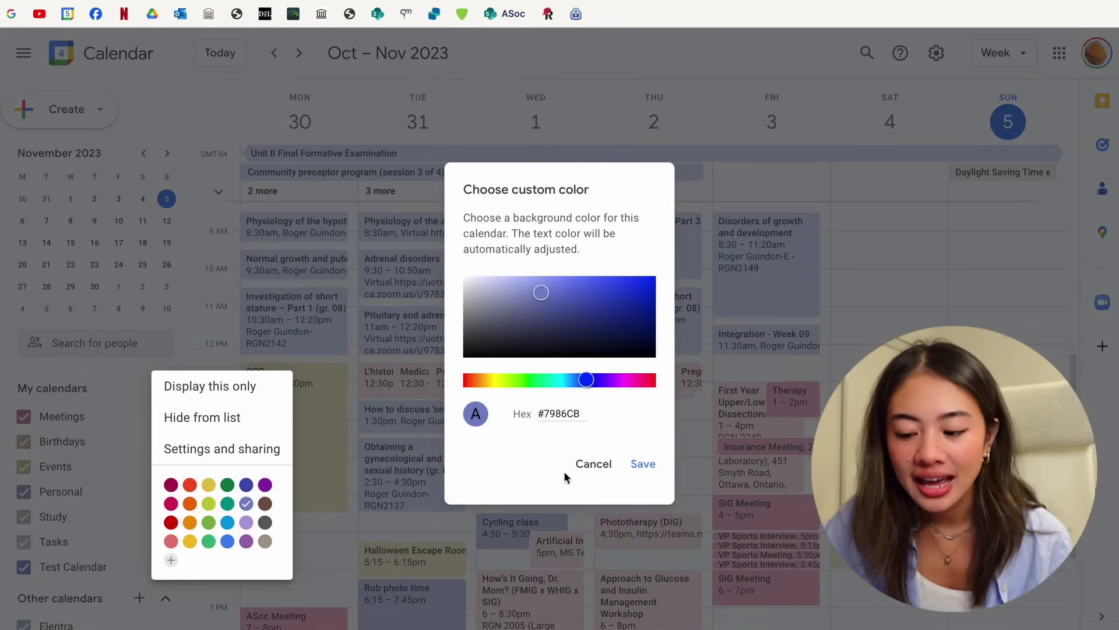
mouse_move(543, 311)
mouse_down()
mouse_move(495, 302)
mouse_move(555, 333)
mouse_move(569, 295)
mouse_move(542, 323)
mouse_up()
drag(585, 380, 563, 380)
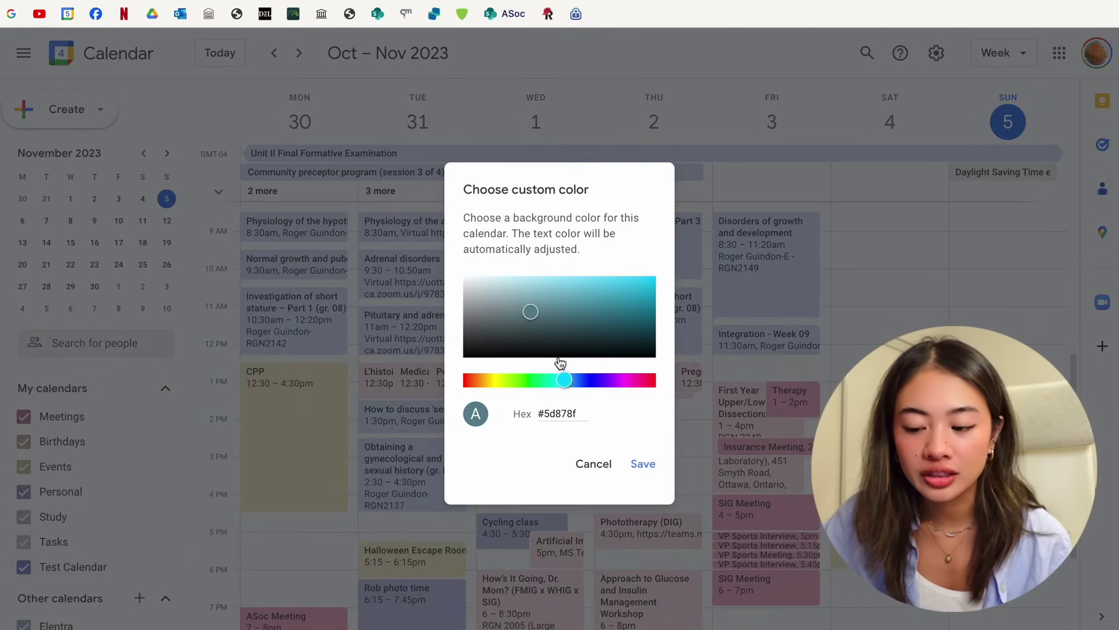
drag(530, 304, 516, 295)
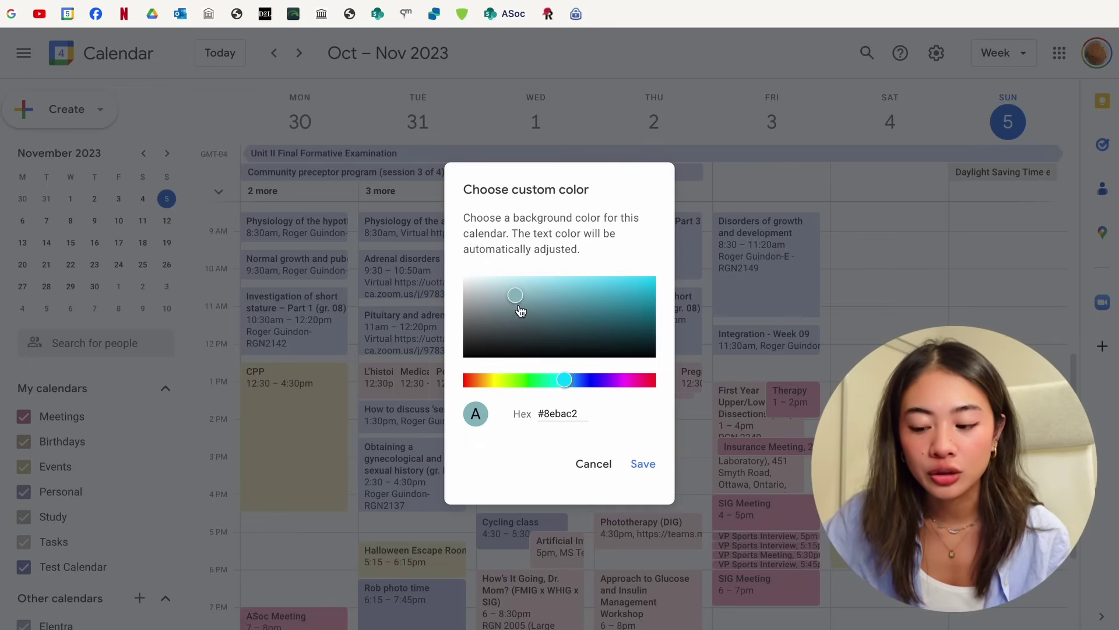
click(555, 414)
double_click(581, 414)
key(BackSpace)
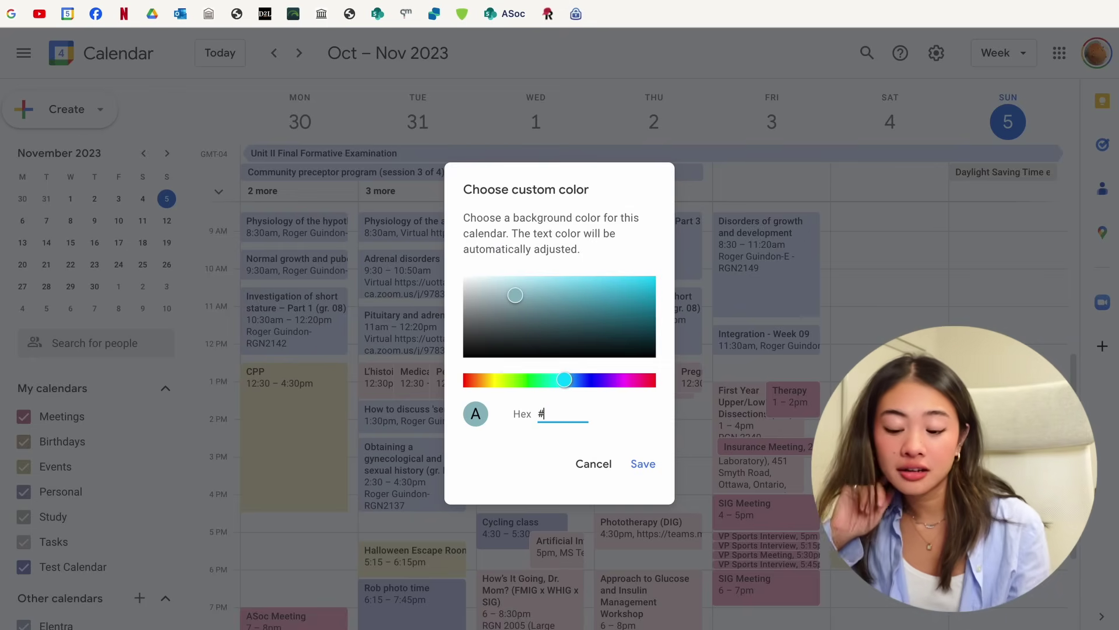
text(ffc2d1)
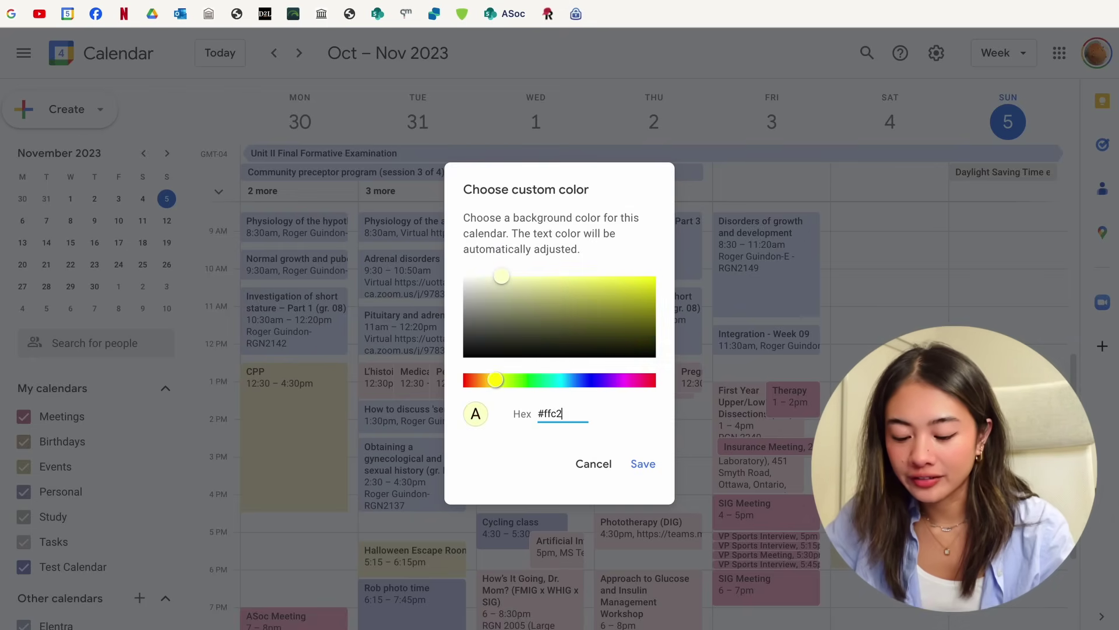
click(642, 464)
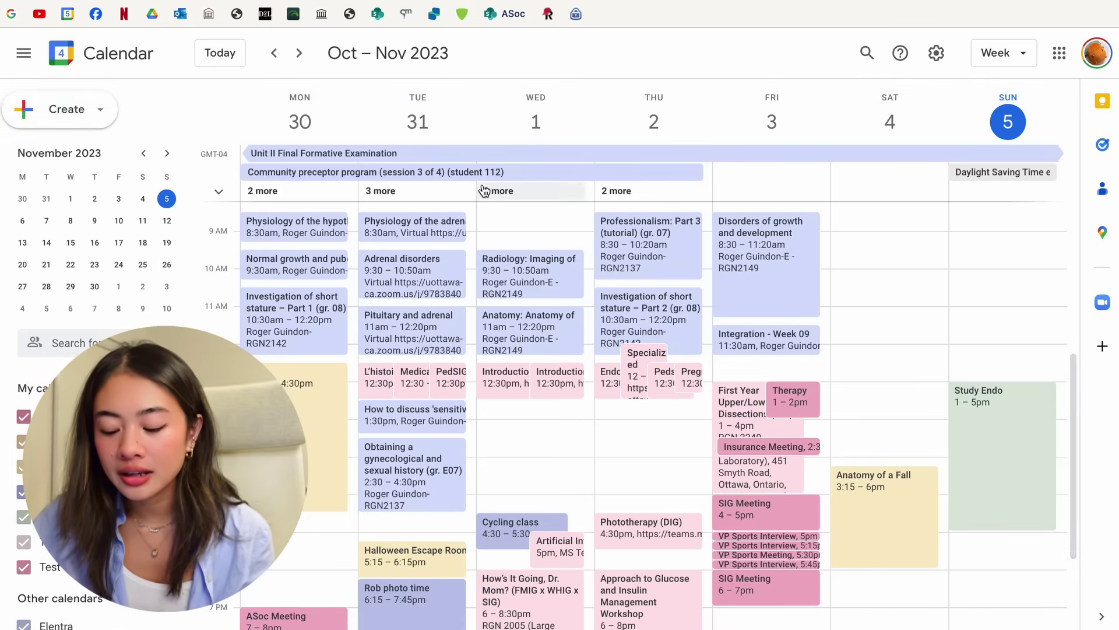
Step: Discard a quick new event, then create 'Test Event' on Saturday from 10am to 12pm
key(c)
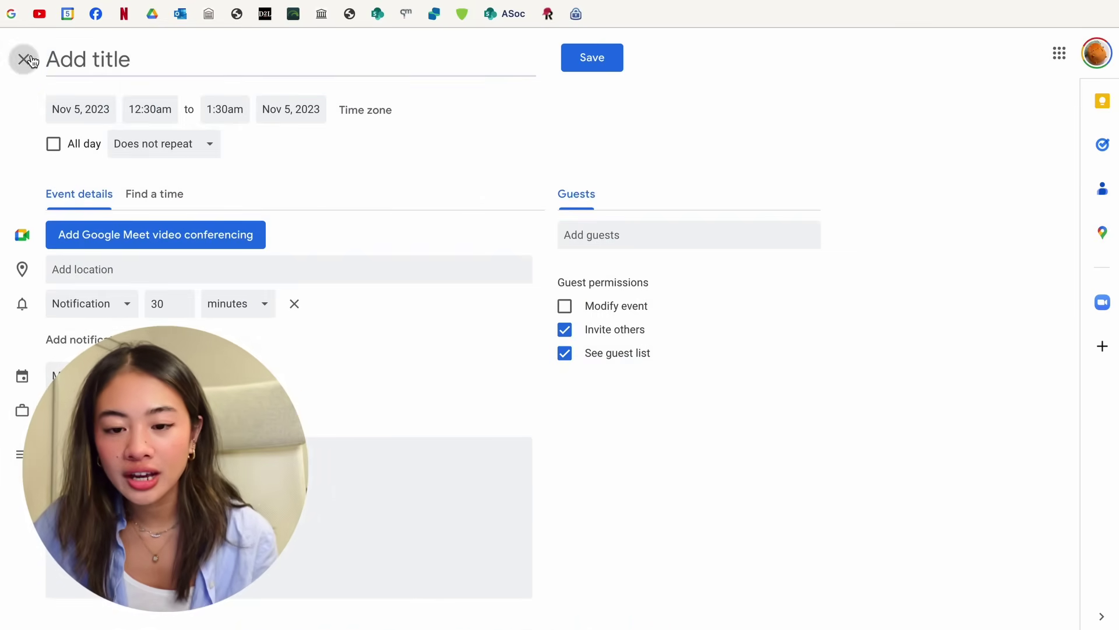
click(23, 59)
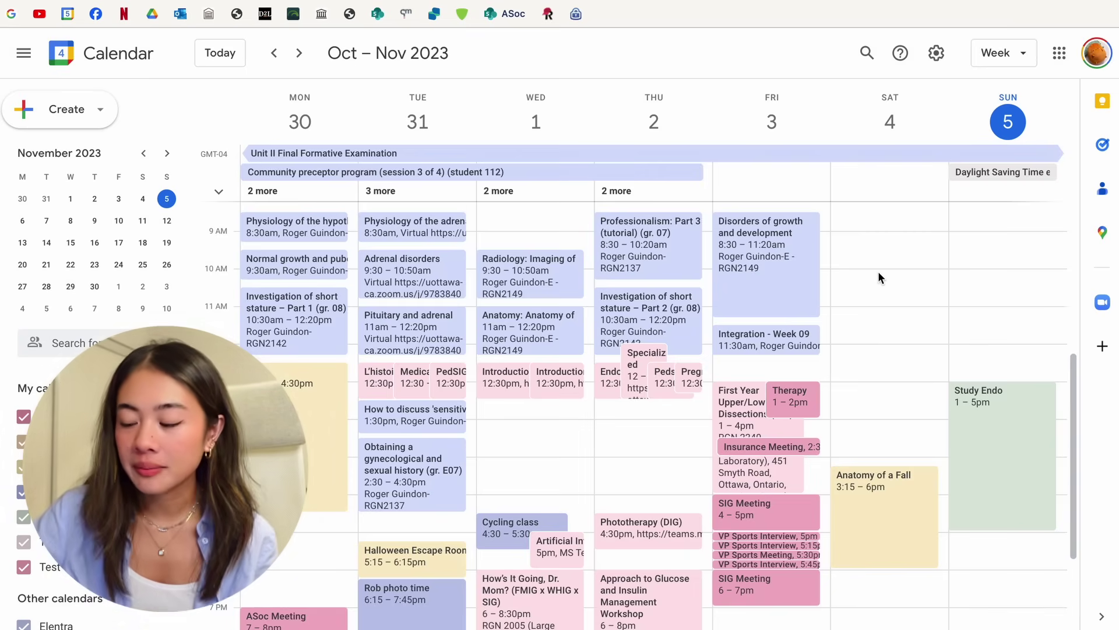
drag(877, 271, 887, 342)
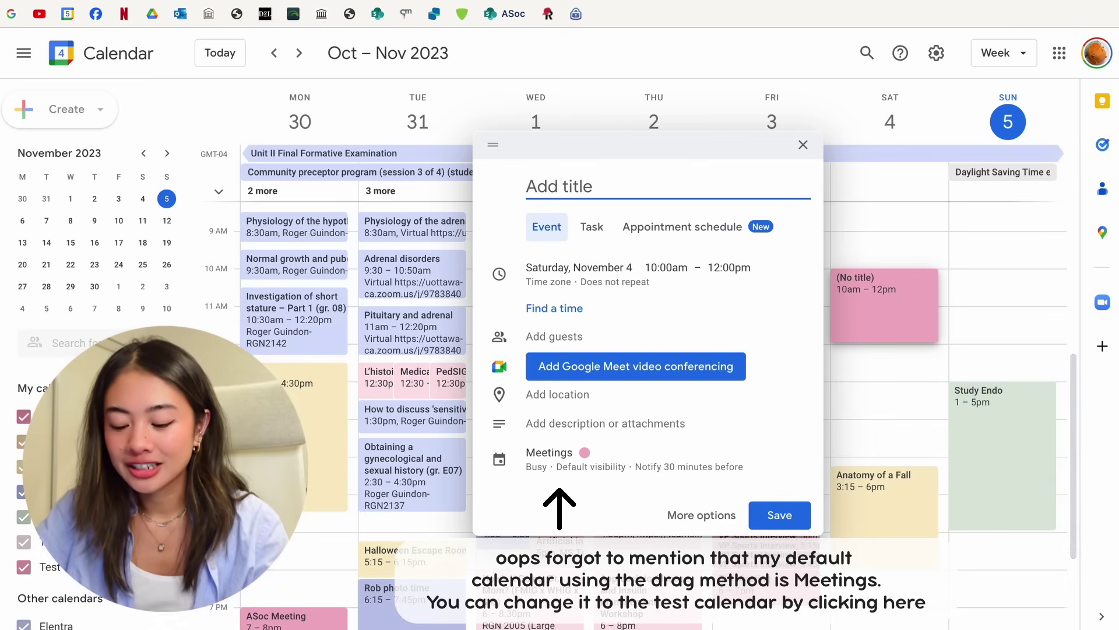
text(Test Event)
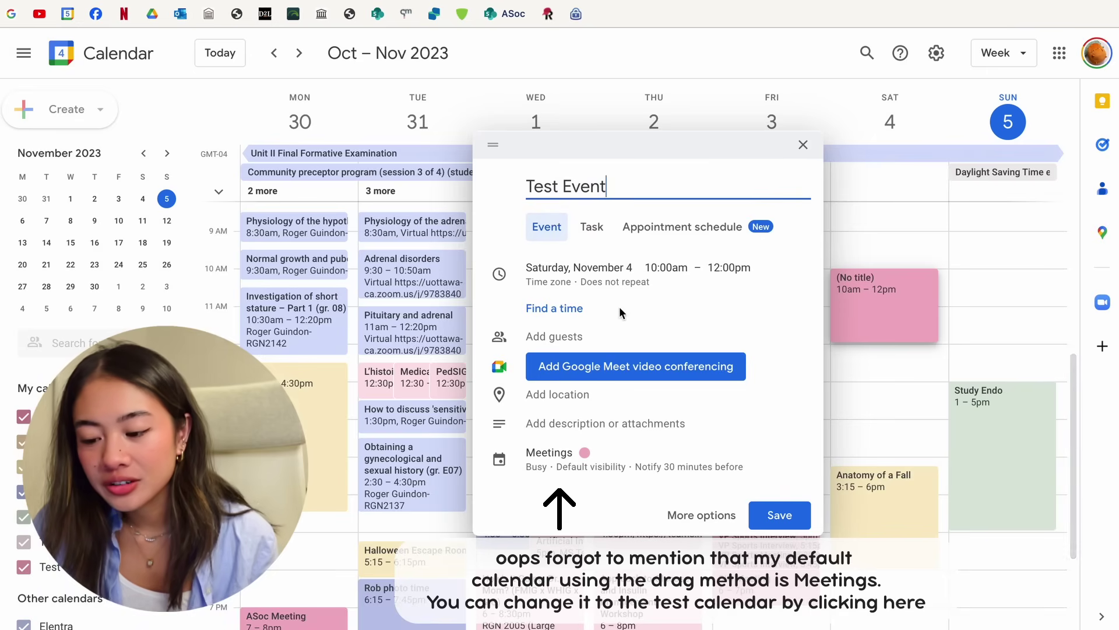
Step: Set the location to McDonald's Global Menu Restaurant, without attaching a Drive file
click(564, 398)
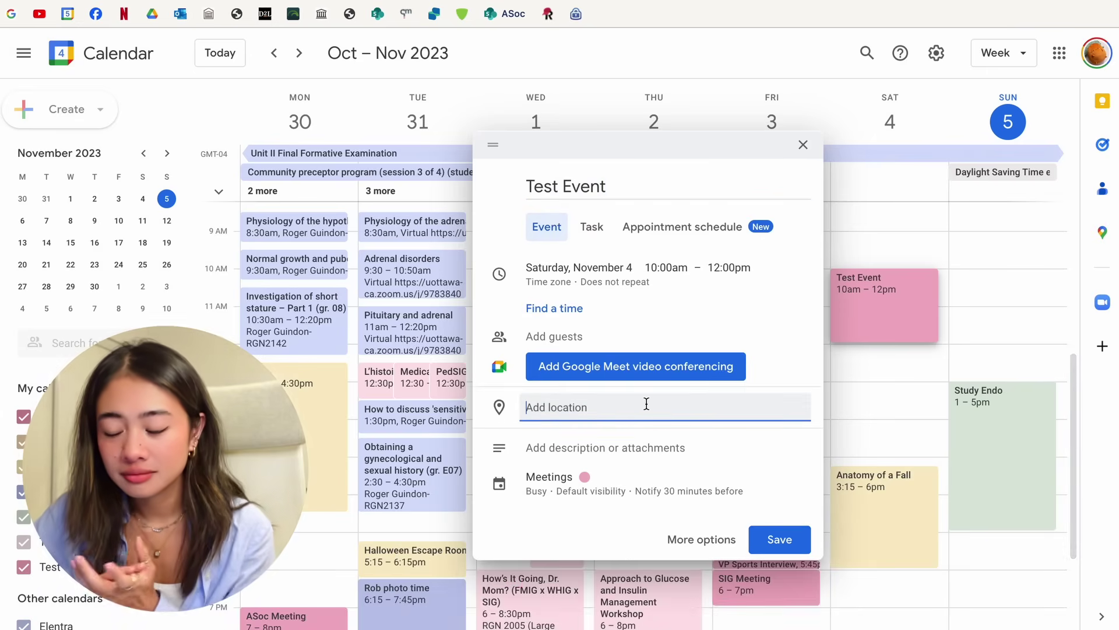
text(mdco)
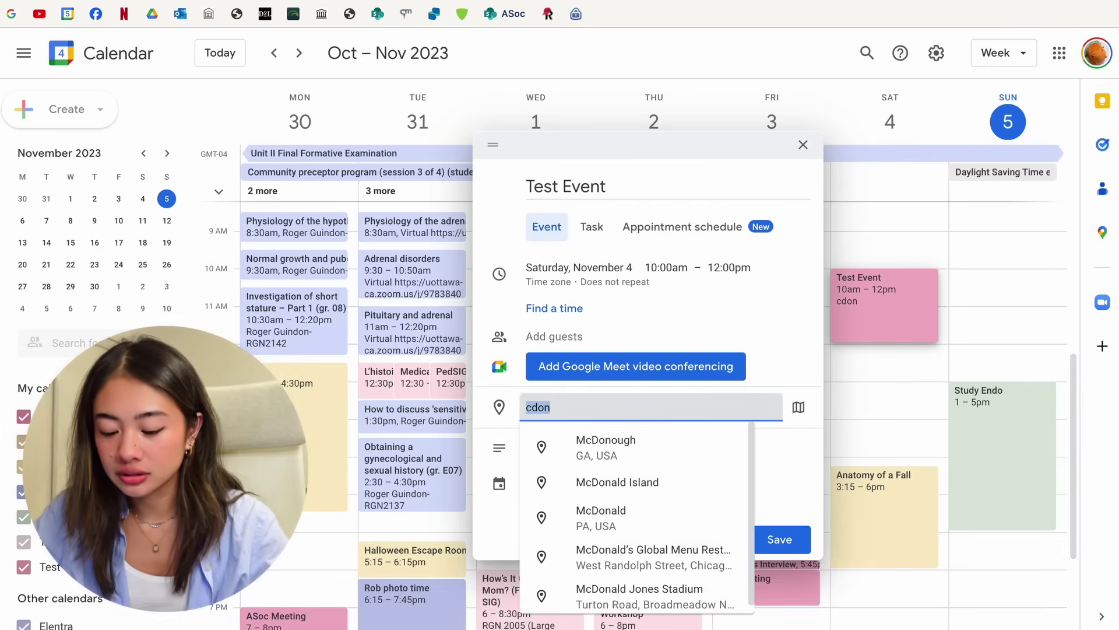
text(nalds)
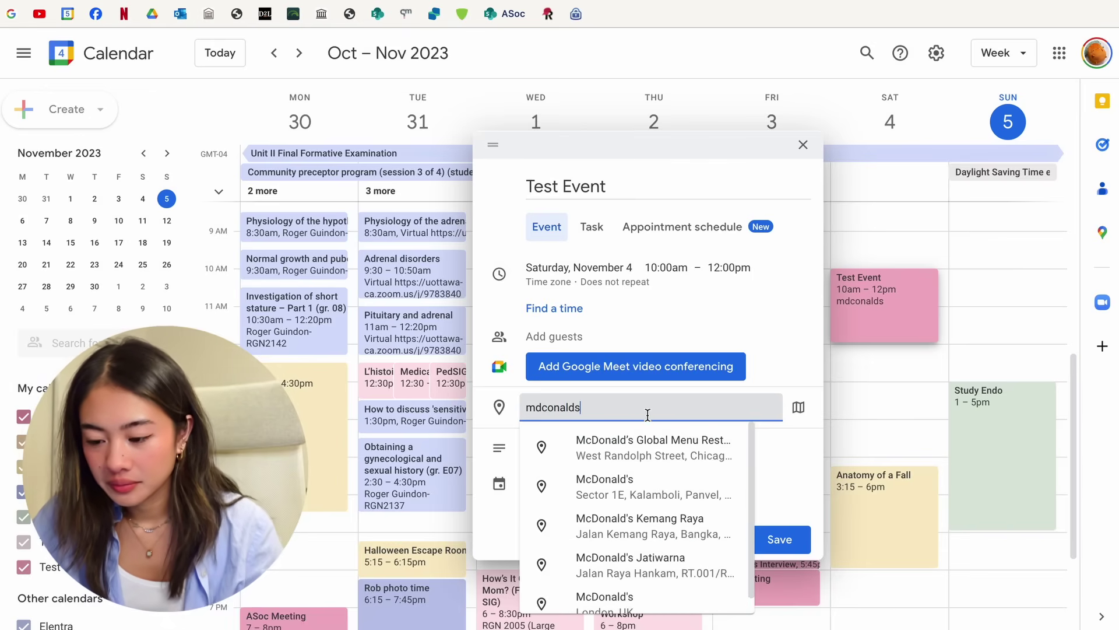
click(601, 447)
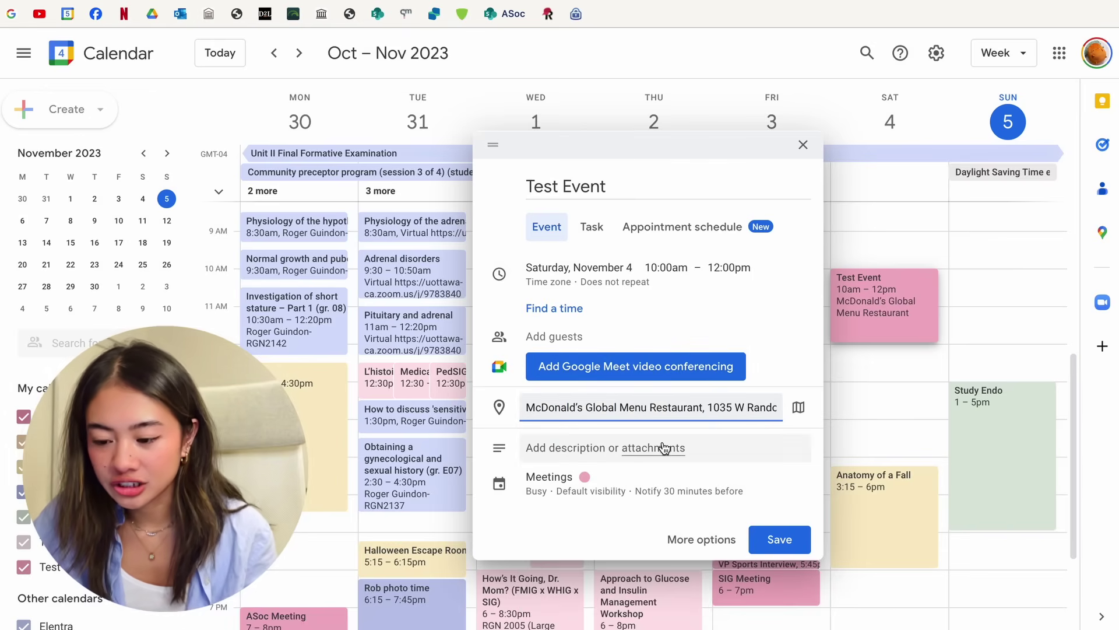
click(581, 453)
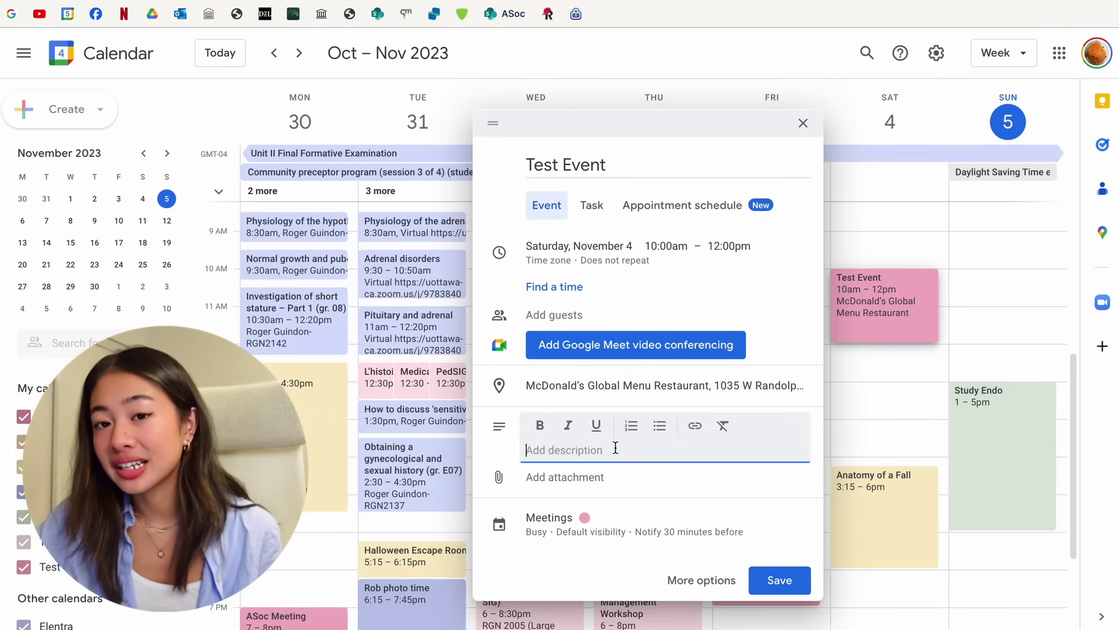
click(575, 473)
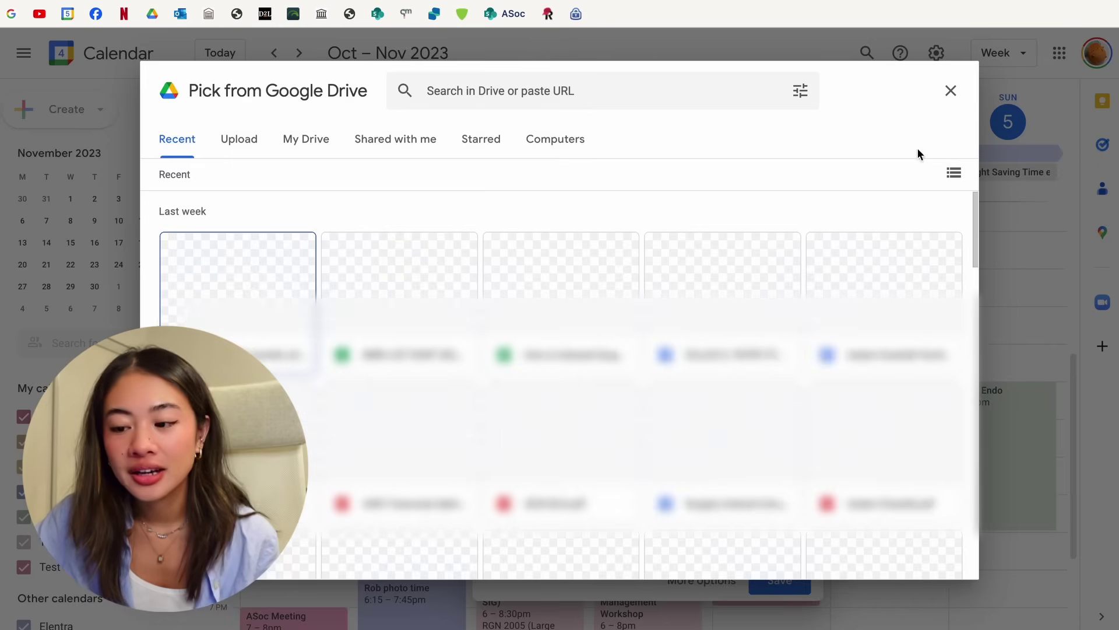
click(1041, 35)
Step: Add a 10-minute reminder, keep availability as Busy, and save Test Event
click(578, 500)
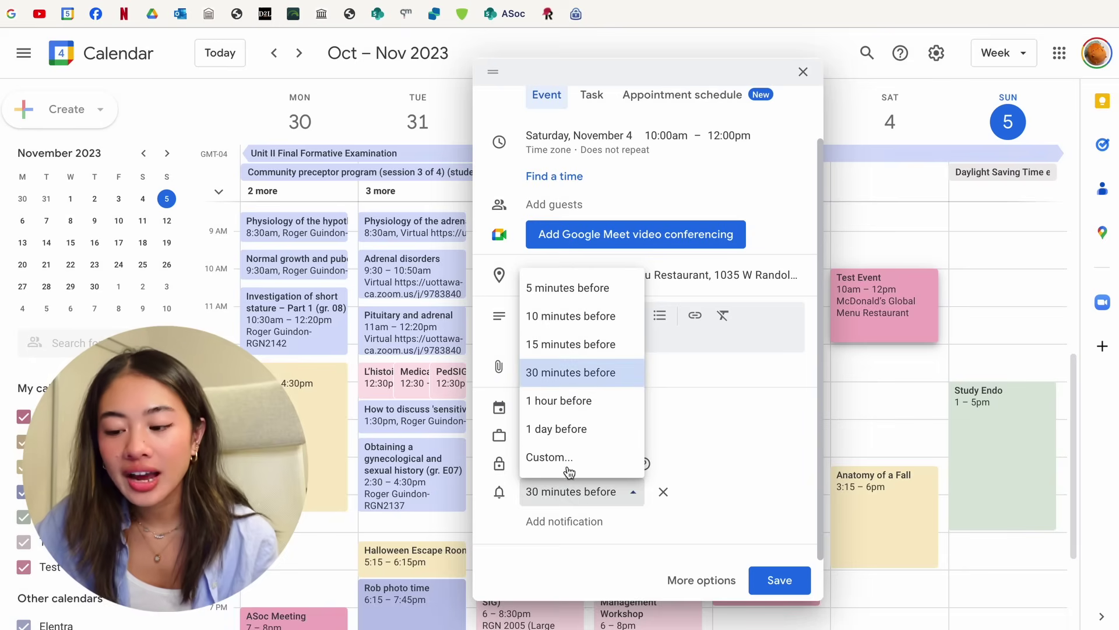
click(573, 323)
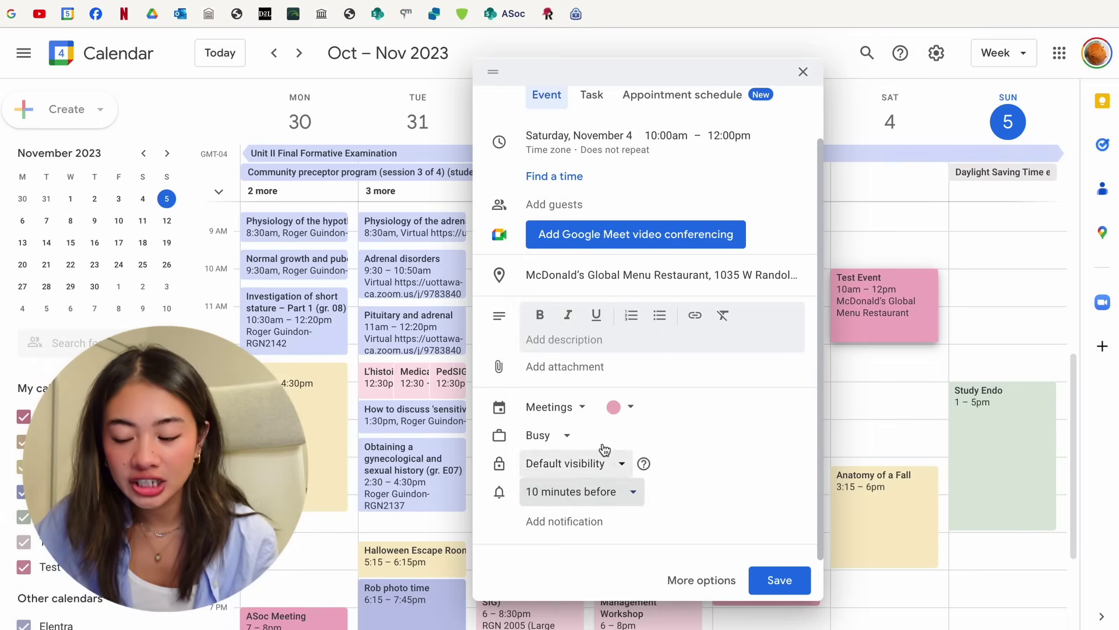
click(548, 436)
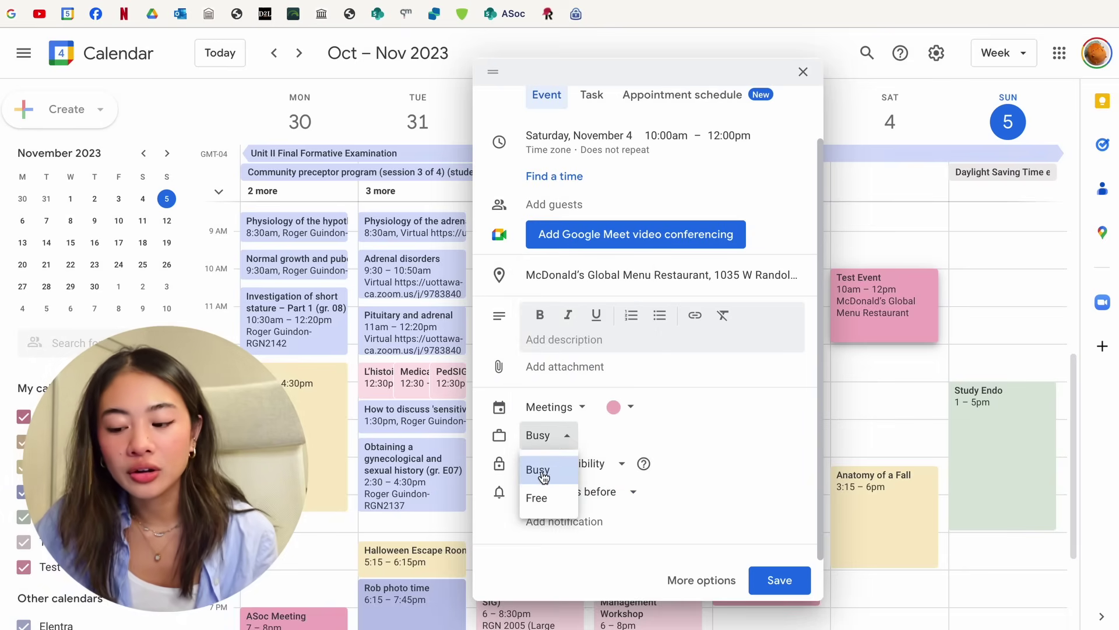
click(543, 510)
click(551, 438)
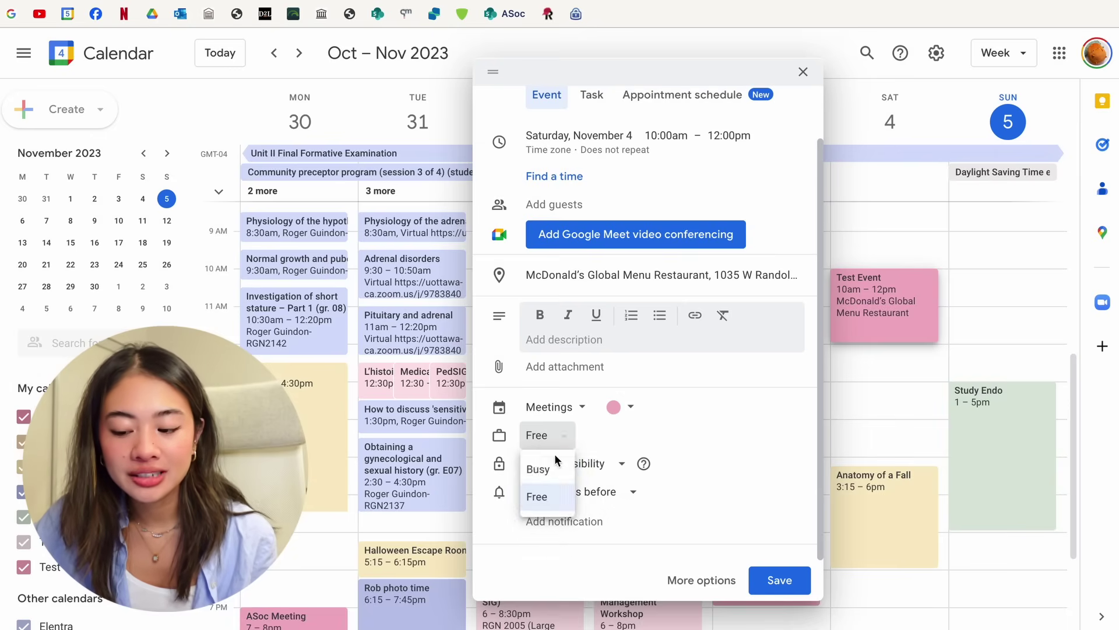
click(553, 467)
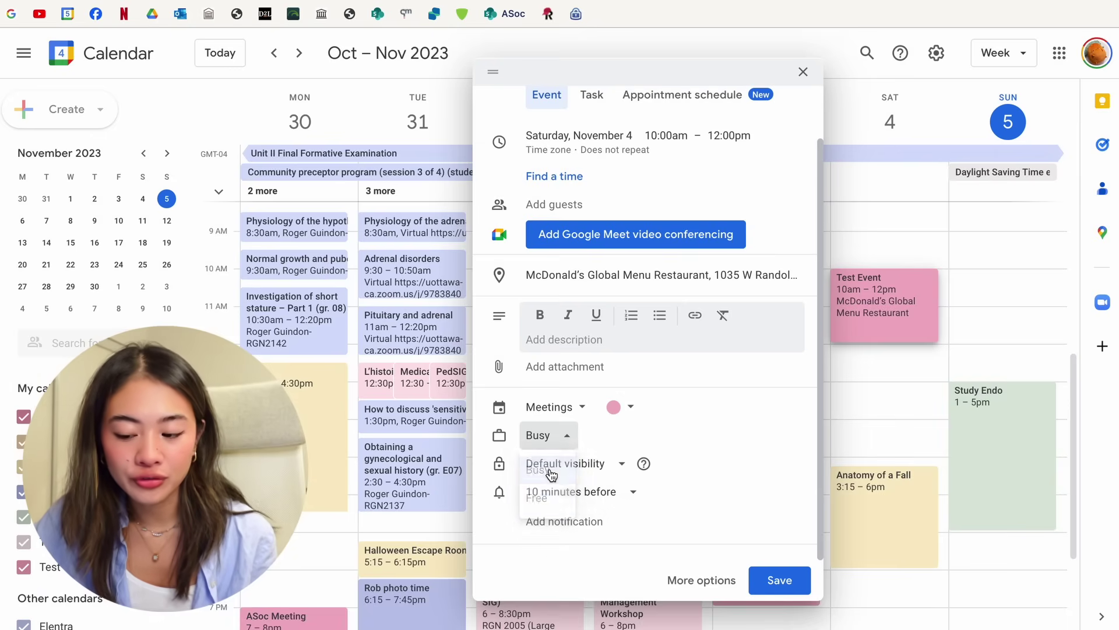
click(778, 579)
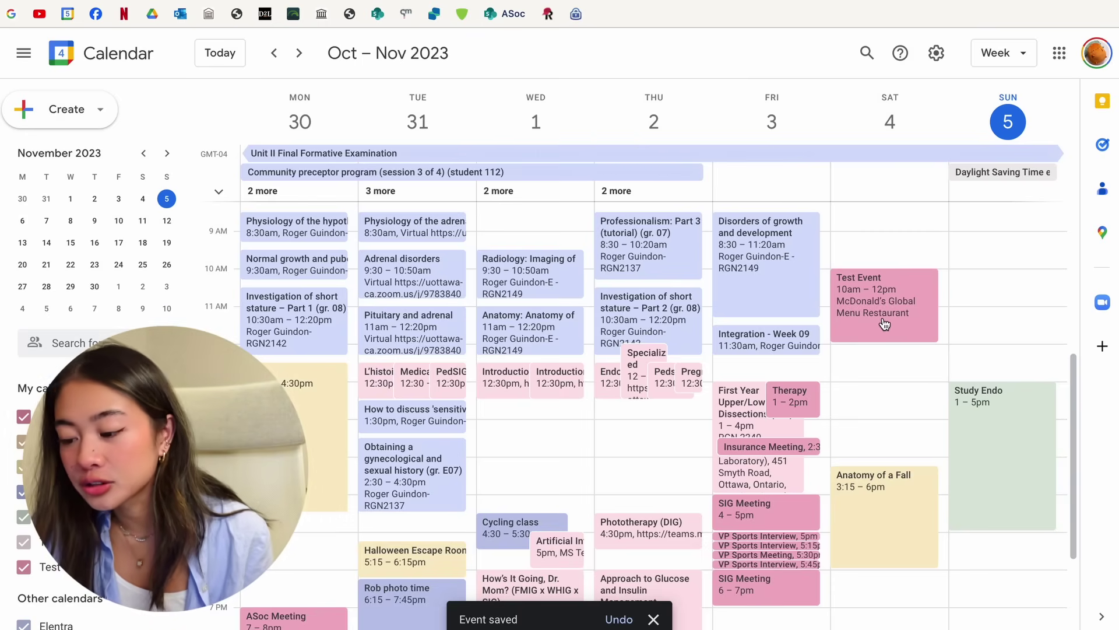
scroll(857, 325, down, 1)
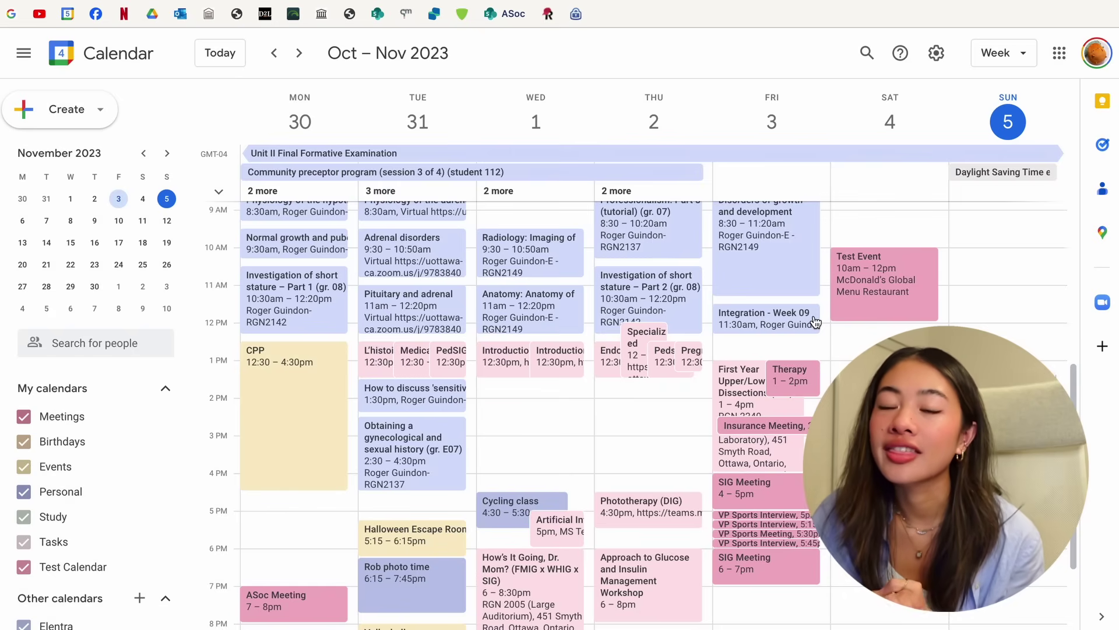
key(ctrl+Left)
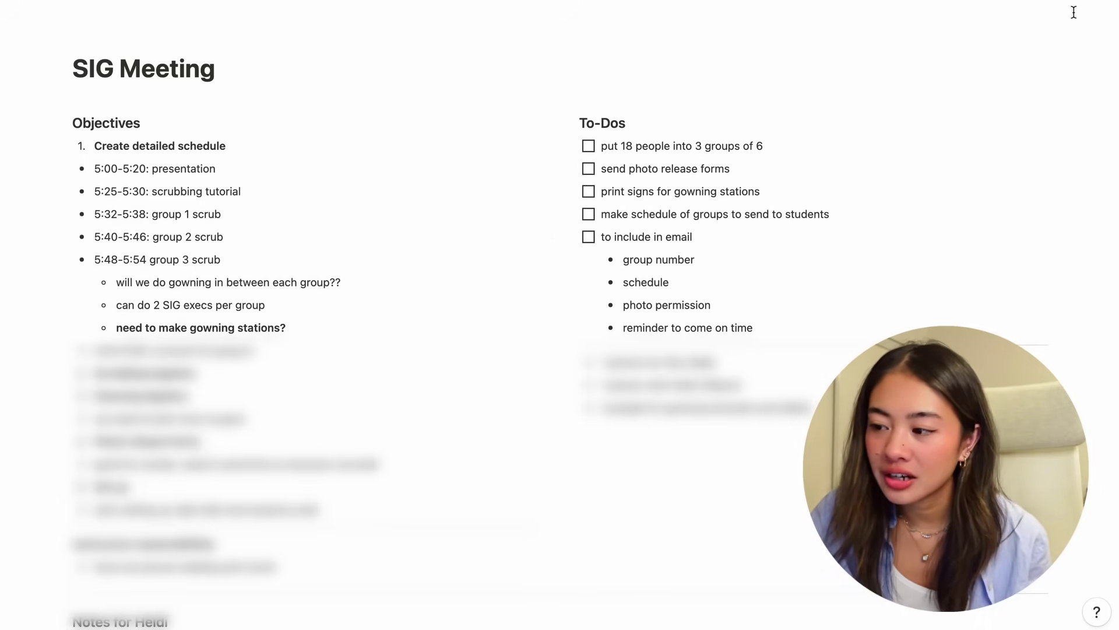
Step: Copy the SIG Meeting page link from its ••• menu and return to Calendar
click(1101, 12)
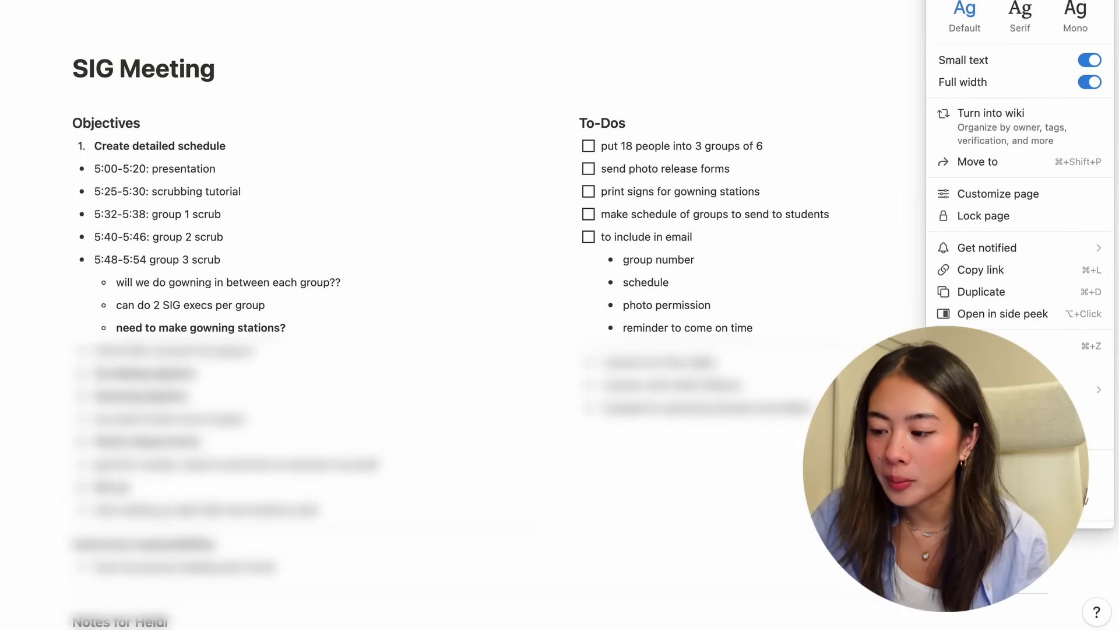
click(994, 270)
key(ctrl+Right)
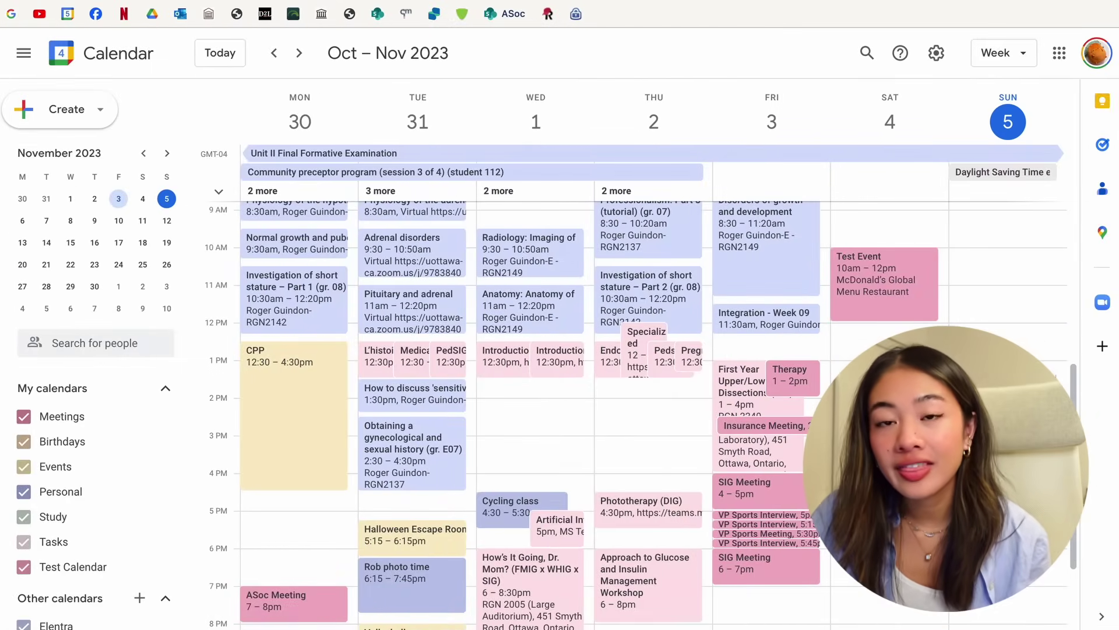
Step: Paste the Notion link on a new line below the Zoom link in SIG Meeting's description and save
click(758, 493)
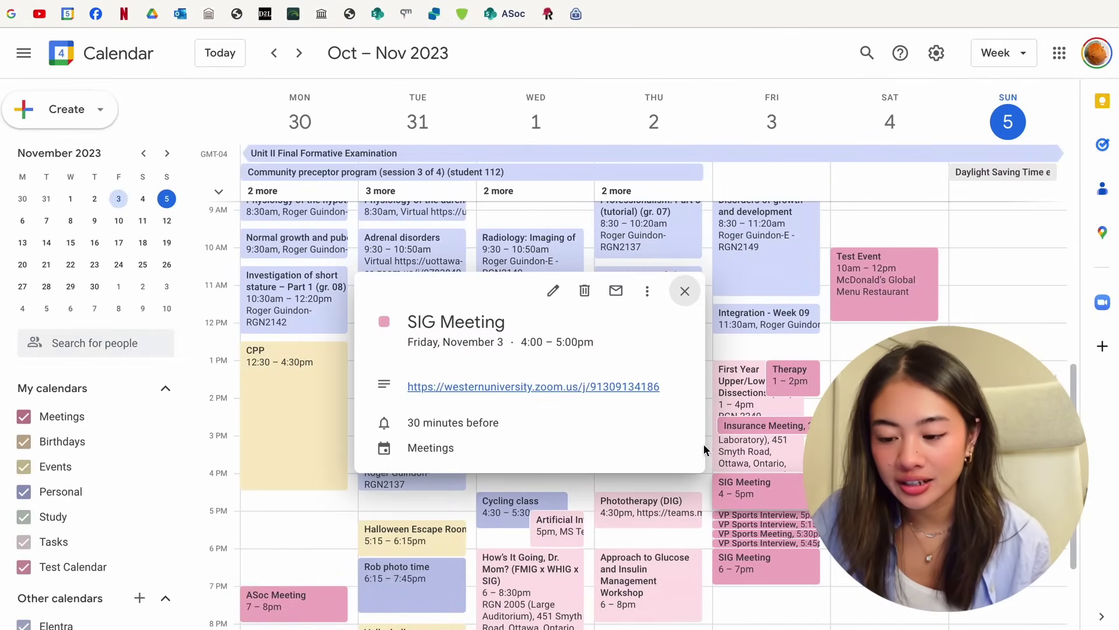
click(553, 290)
click(373, 508)
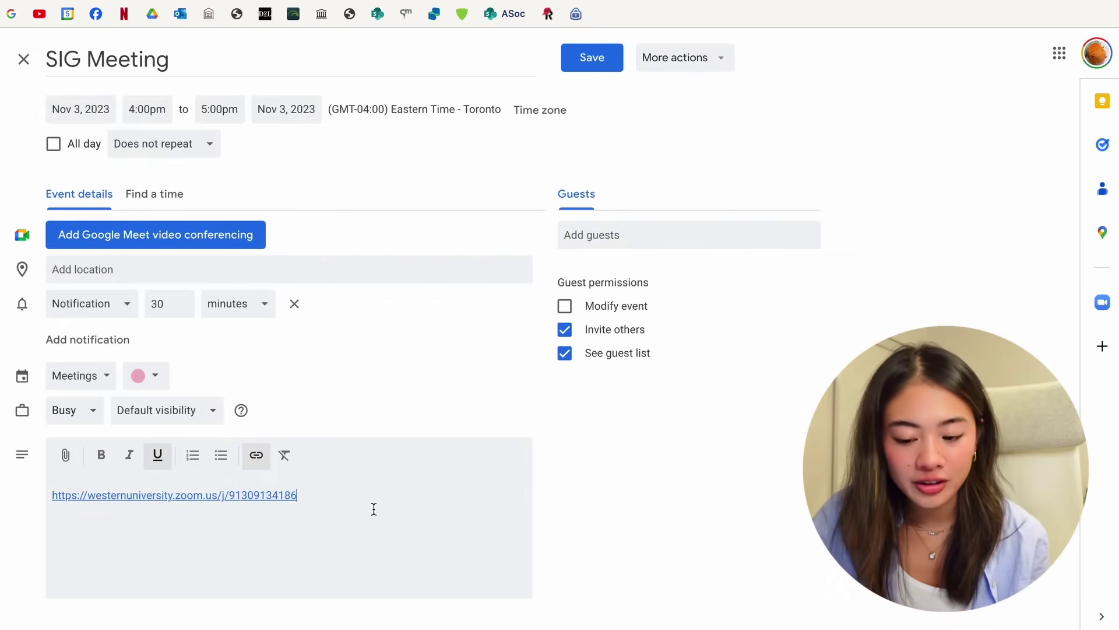
key(Return)
key(ctrl+v)
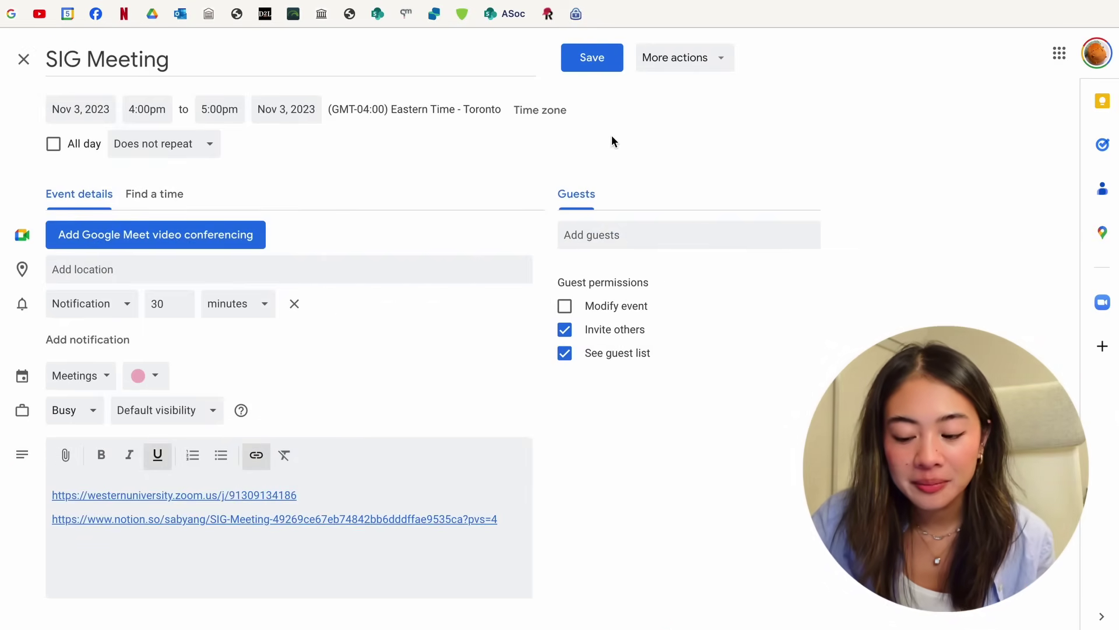
click(591, 57)
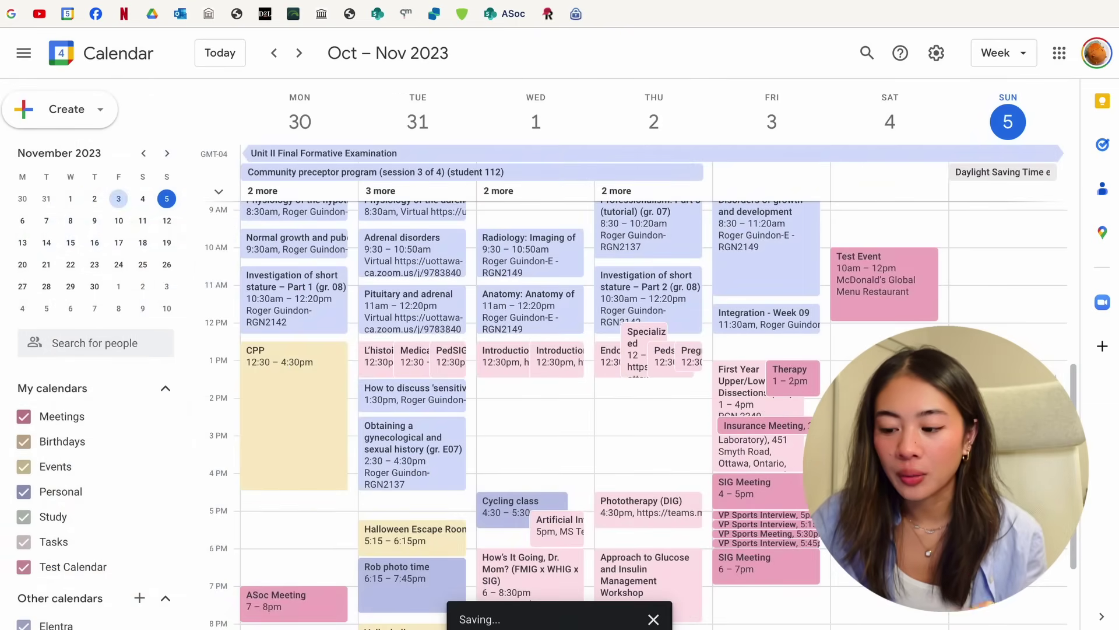
Step: Follow the SIG Meeting's Notion link and open it in the Notion app
click(783, 487)
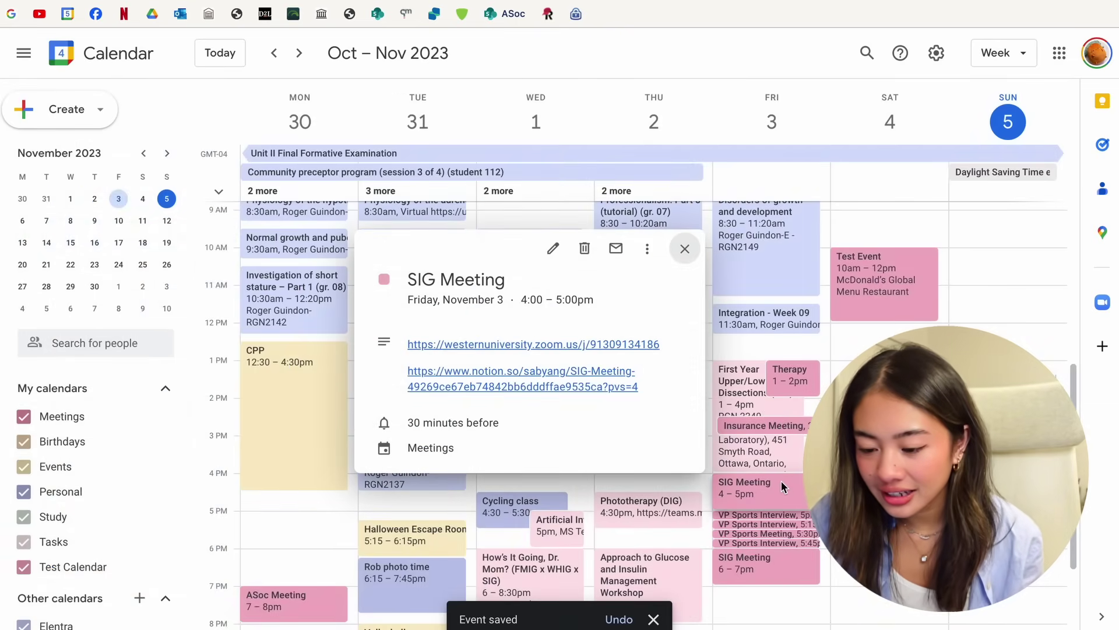
click(533, 376)
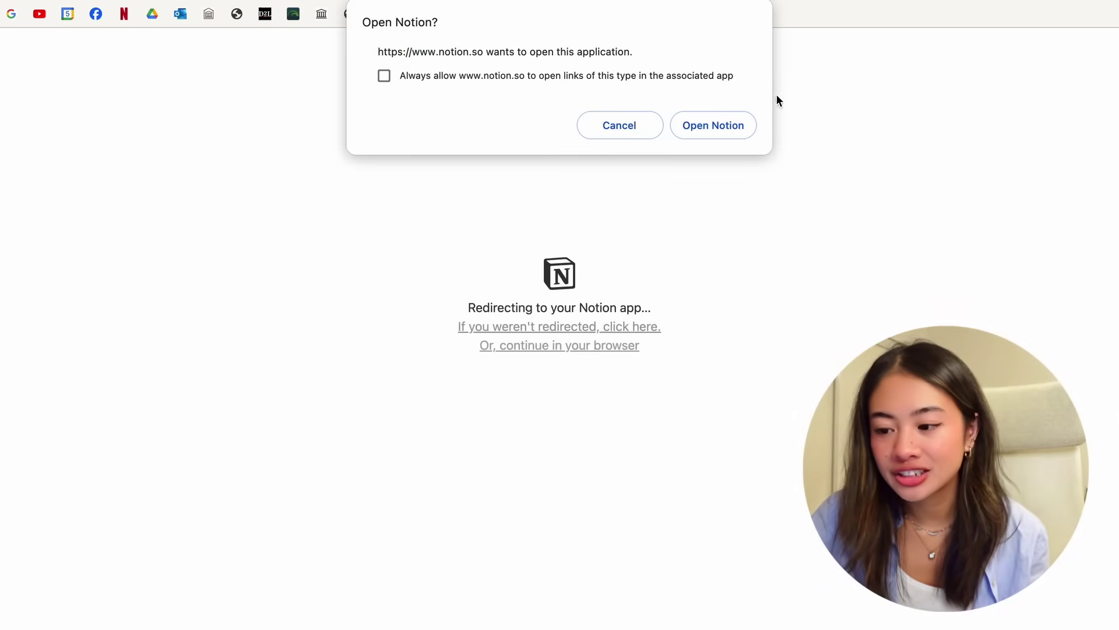
click(730, 120)
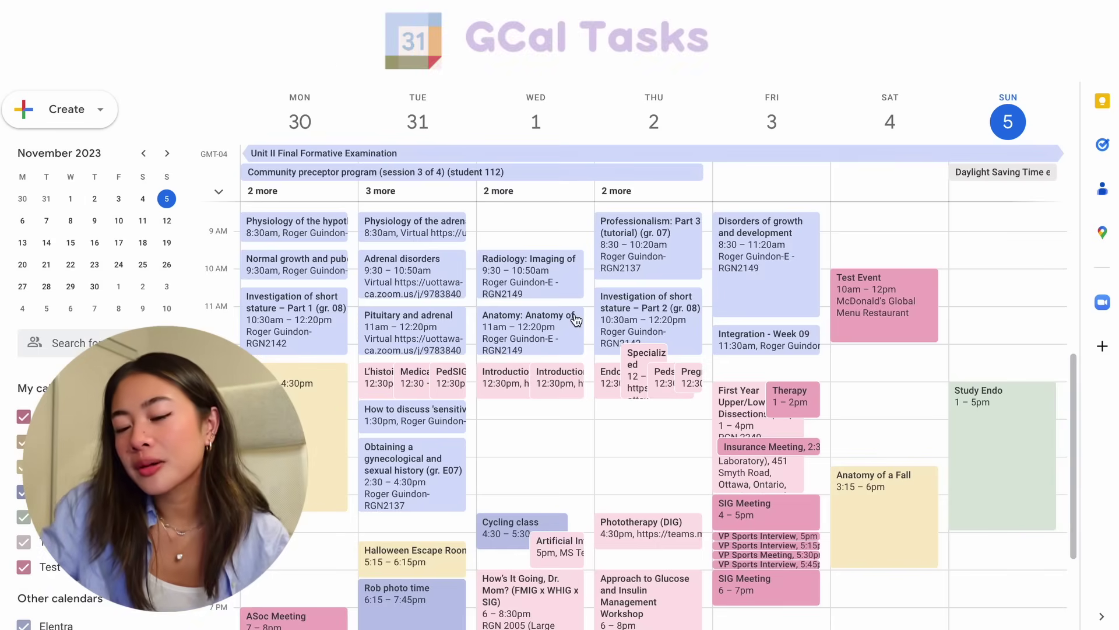
Step: Create a 'Finish research abstract' task for November 5 at 7:30pm and save it
click(92, 110)
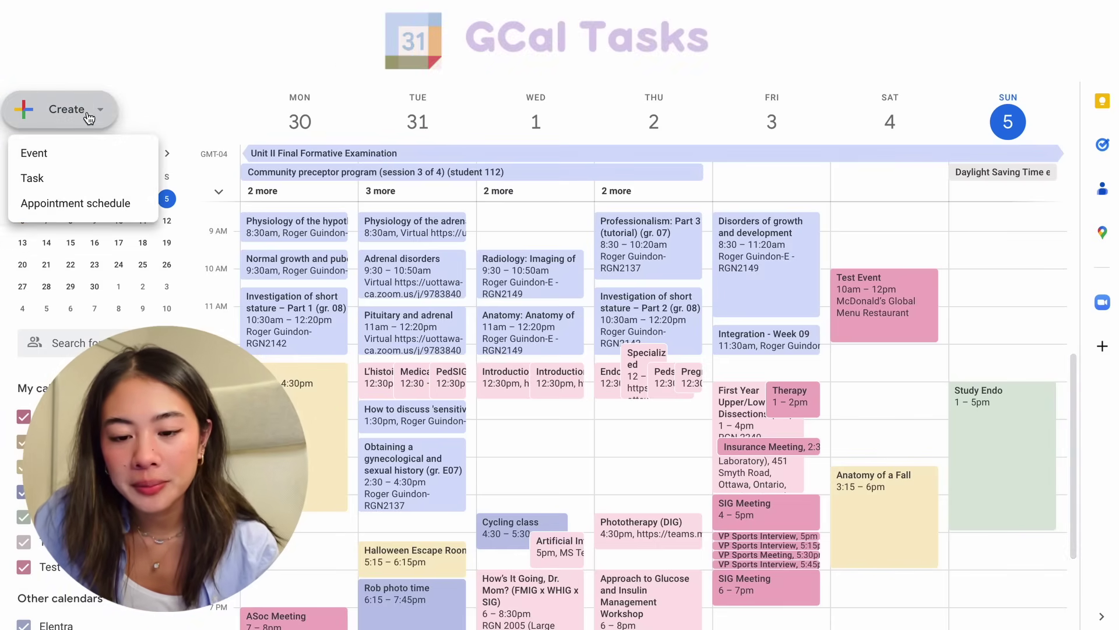
click(41, 183)
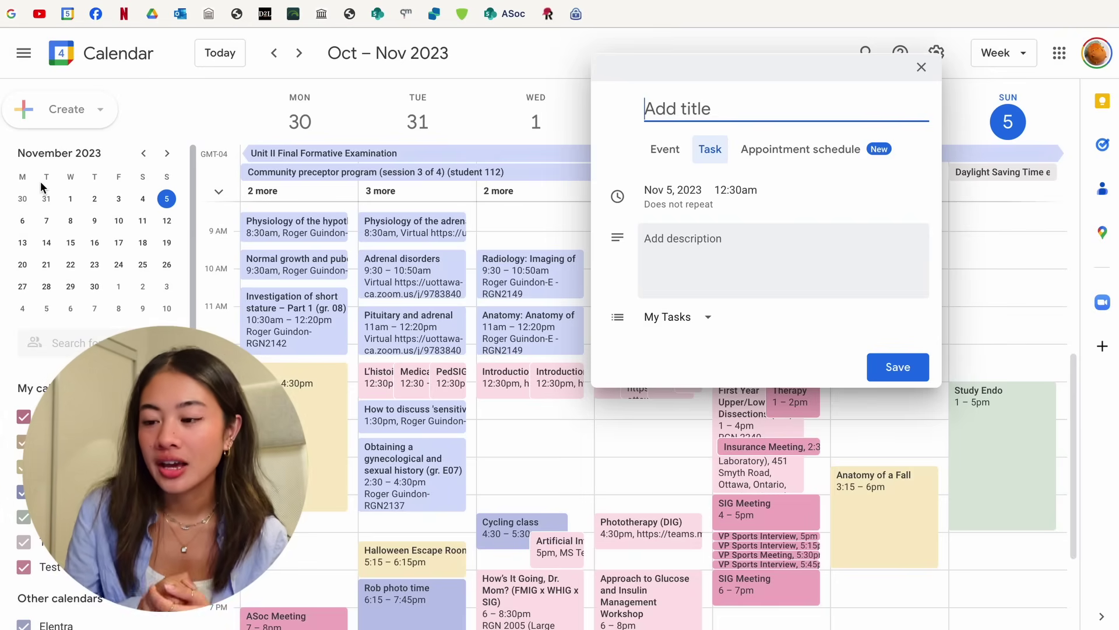
text(Finish)
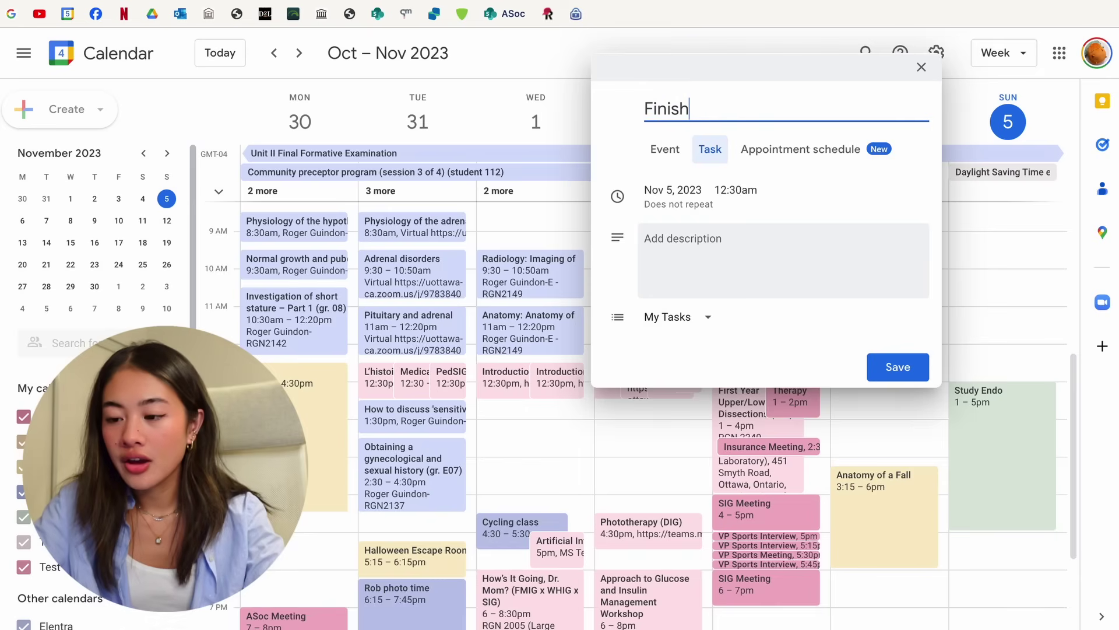
text( research abs)
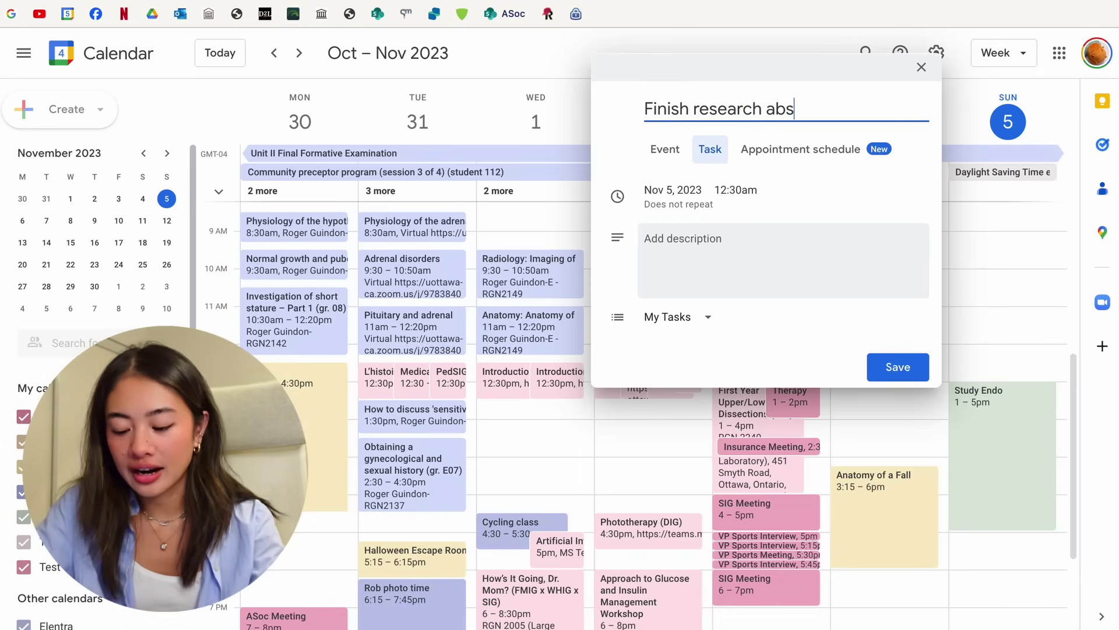
text(tract)
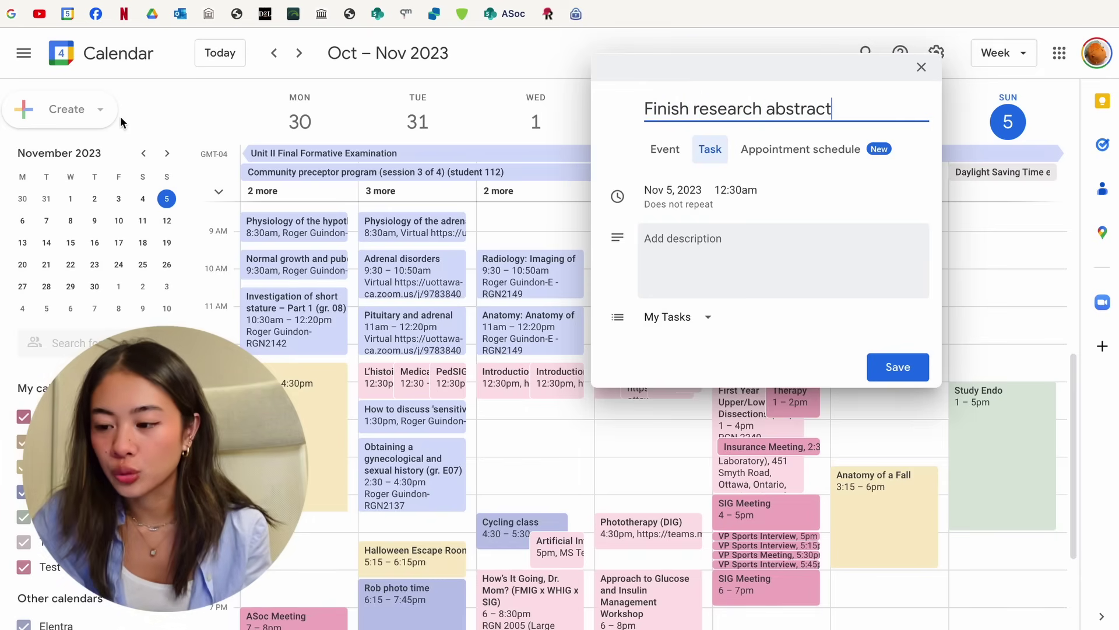
click(686, 191)
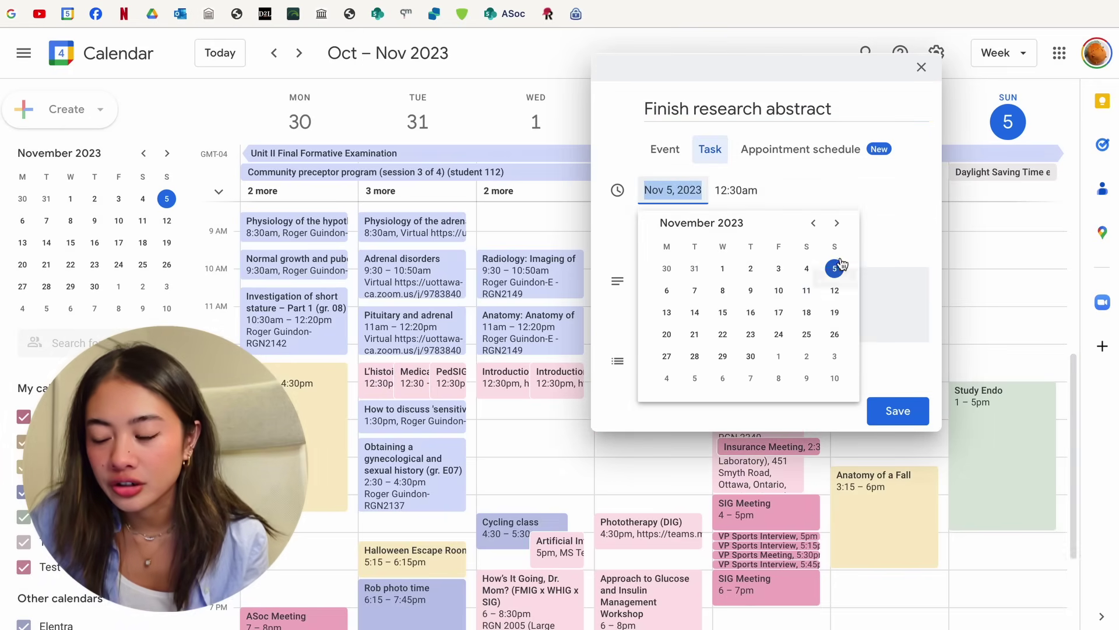
click(744, 192)
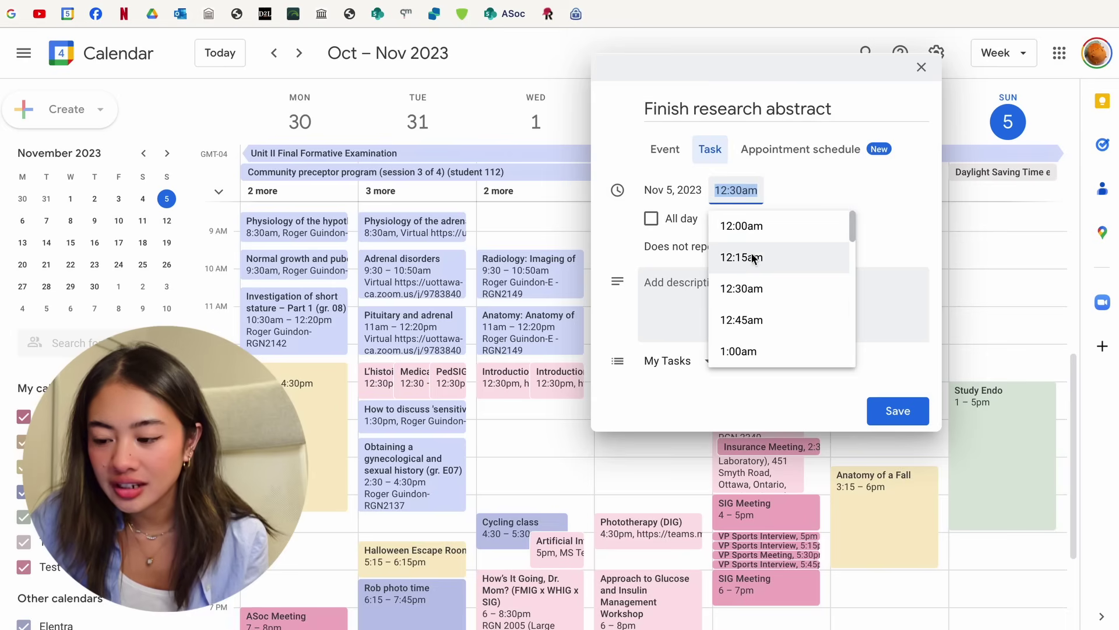
scroll(752, 321, down, 10)
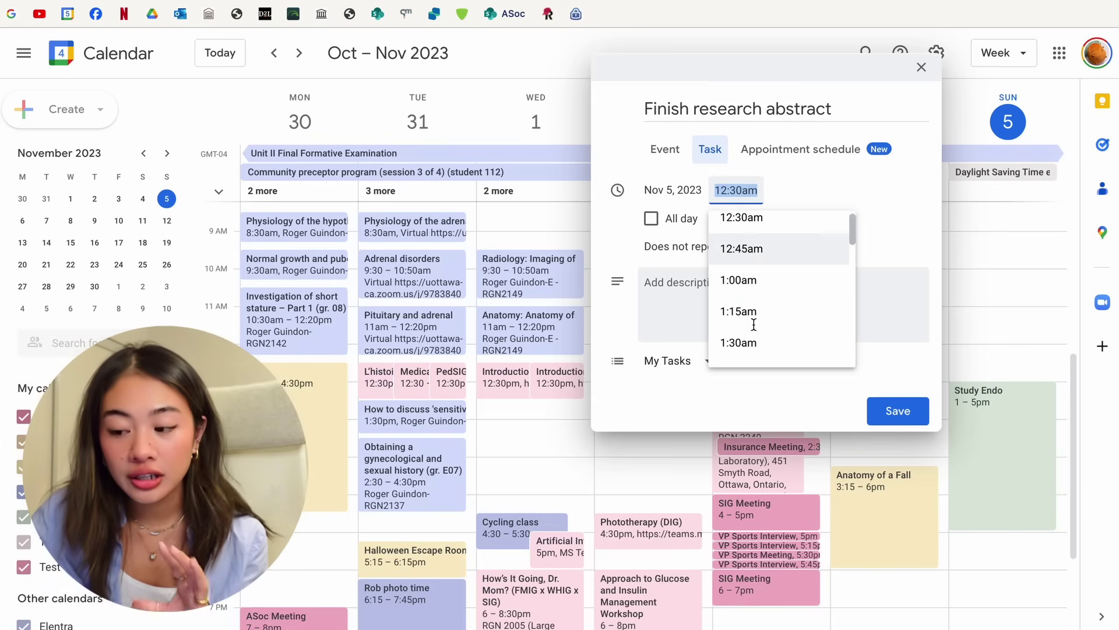
scroll(752, 320, down, 12)
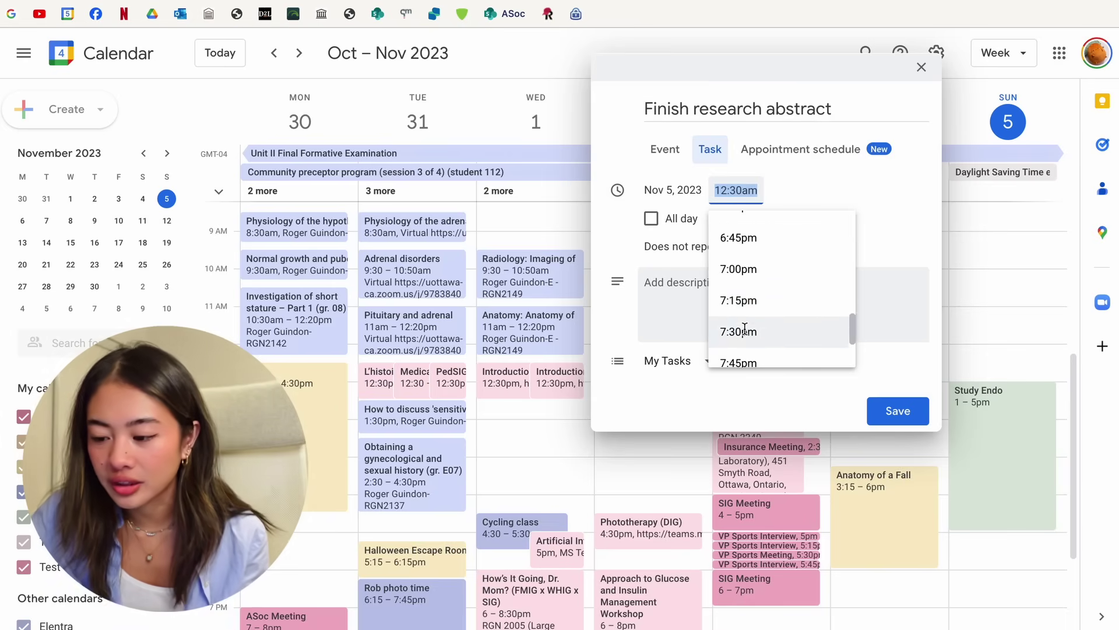
click(756, 320)
click(898, 411)
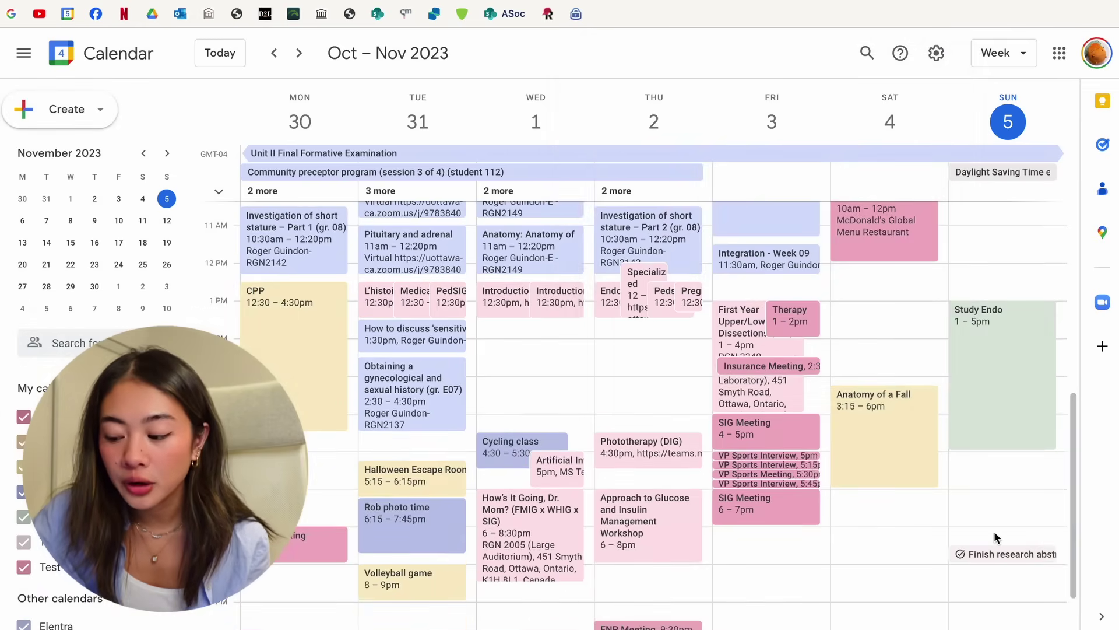
scroll(997, 559, down, 2)
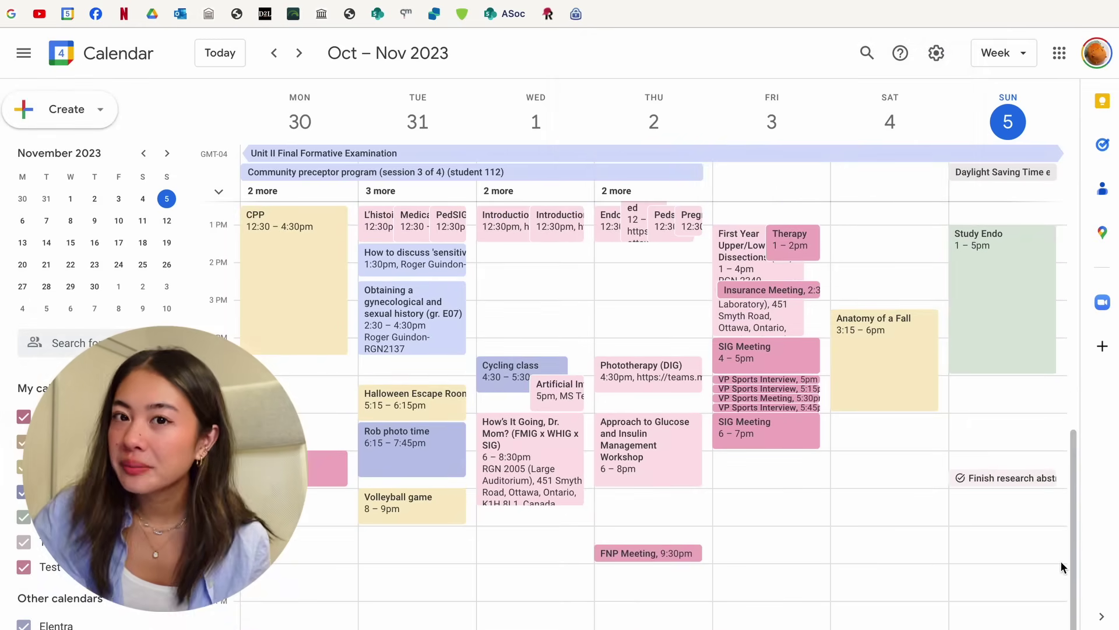
Step: Make the Finish research abstract task an all-day task on November 5
click(990, 479)
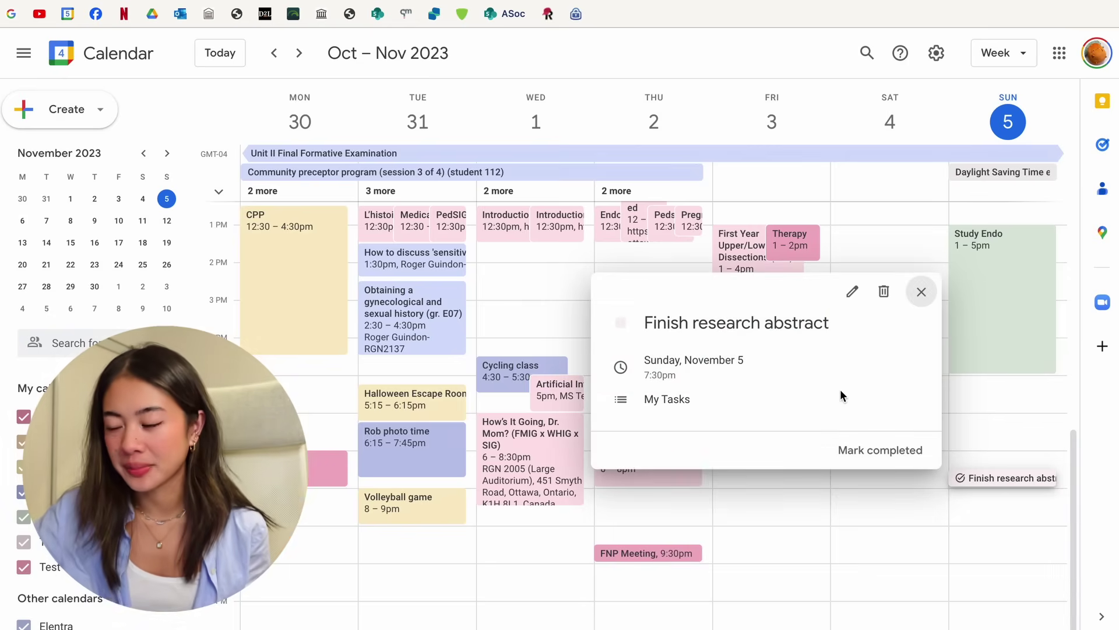
click(853, 291)
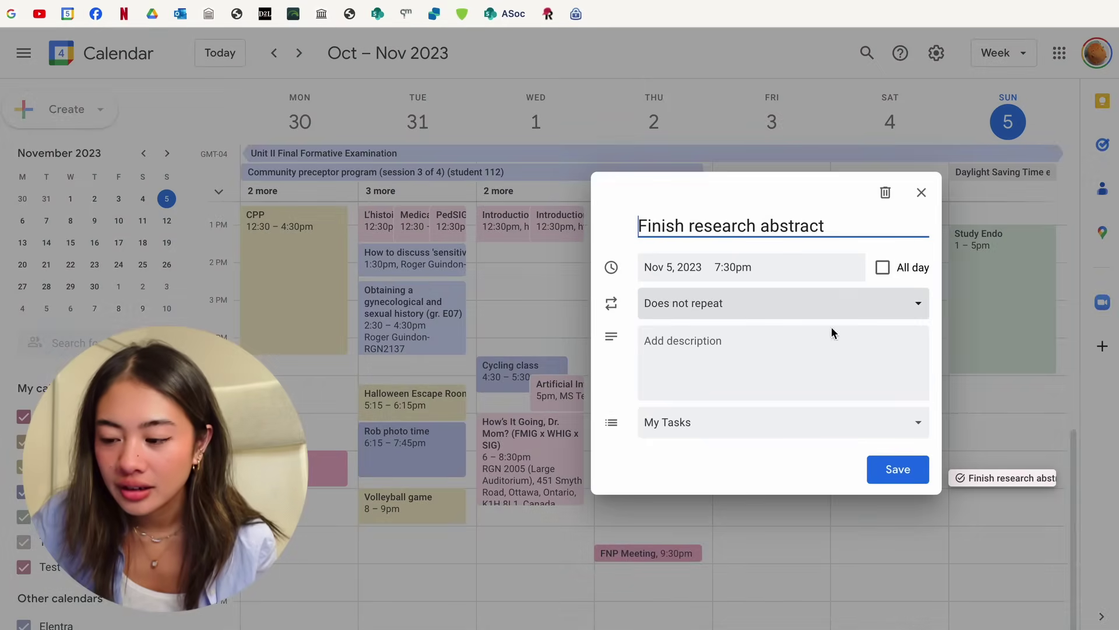
click(894, 267)
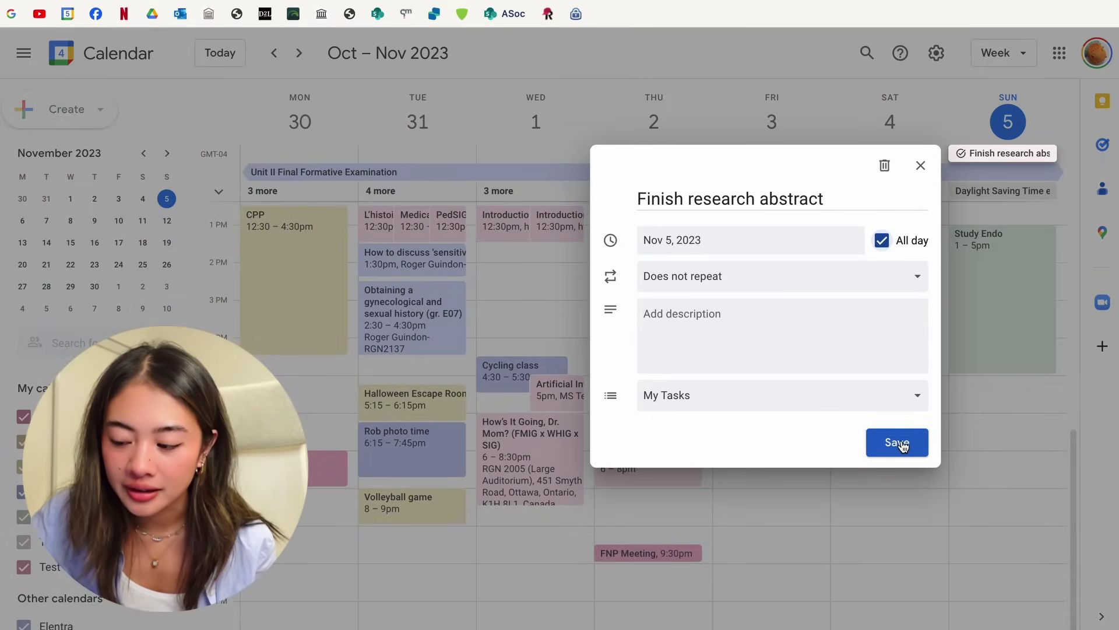
click(895, 443)
Step: Mark the Finish research abstract task as done
scroll(1016, 533, up, 3)
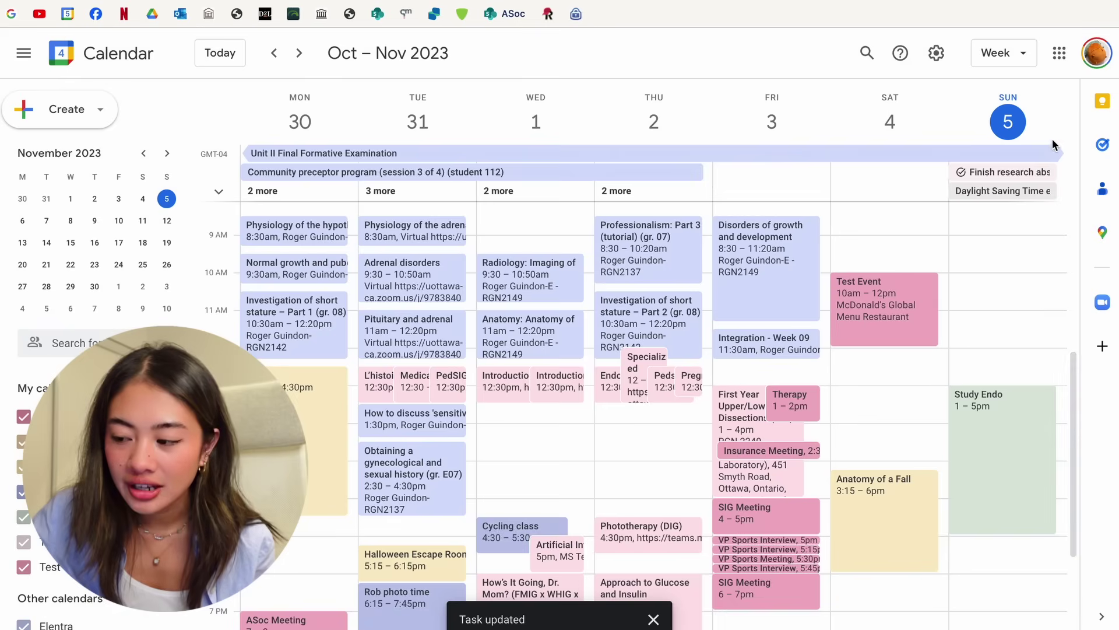
click(1010, 174)
key(Escape)
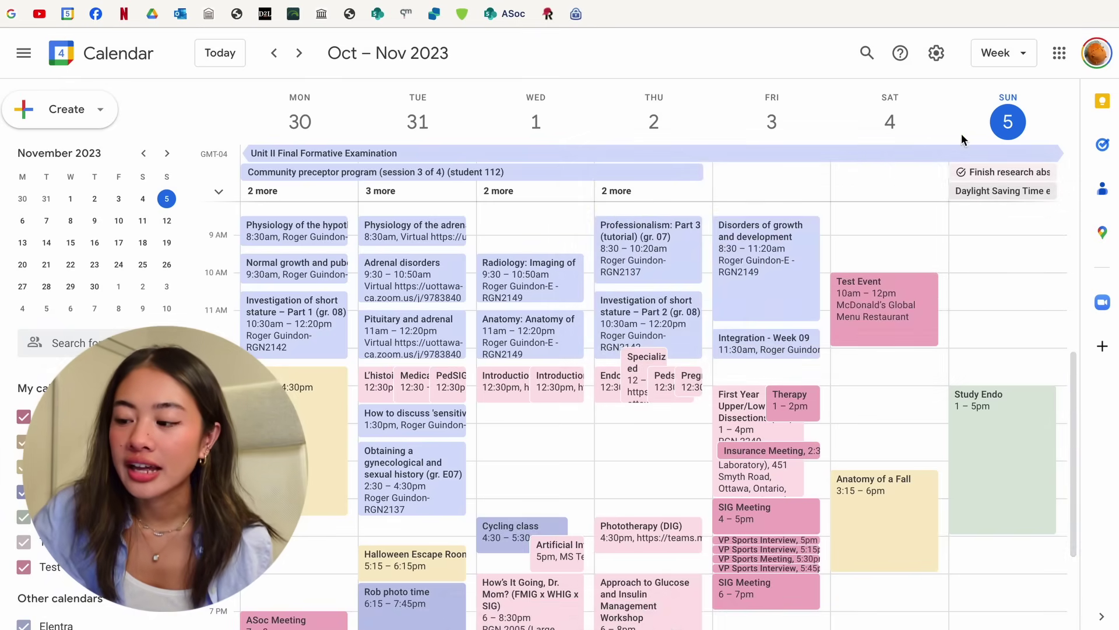
click(1019, 174)
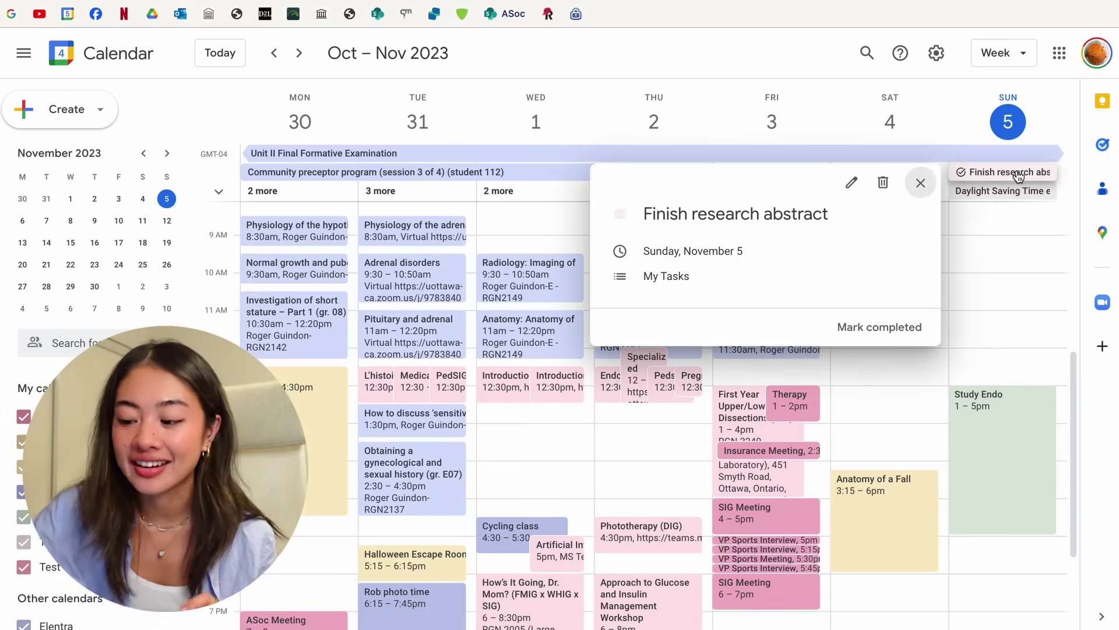
click(896, 324)
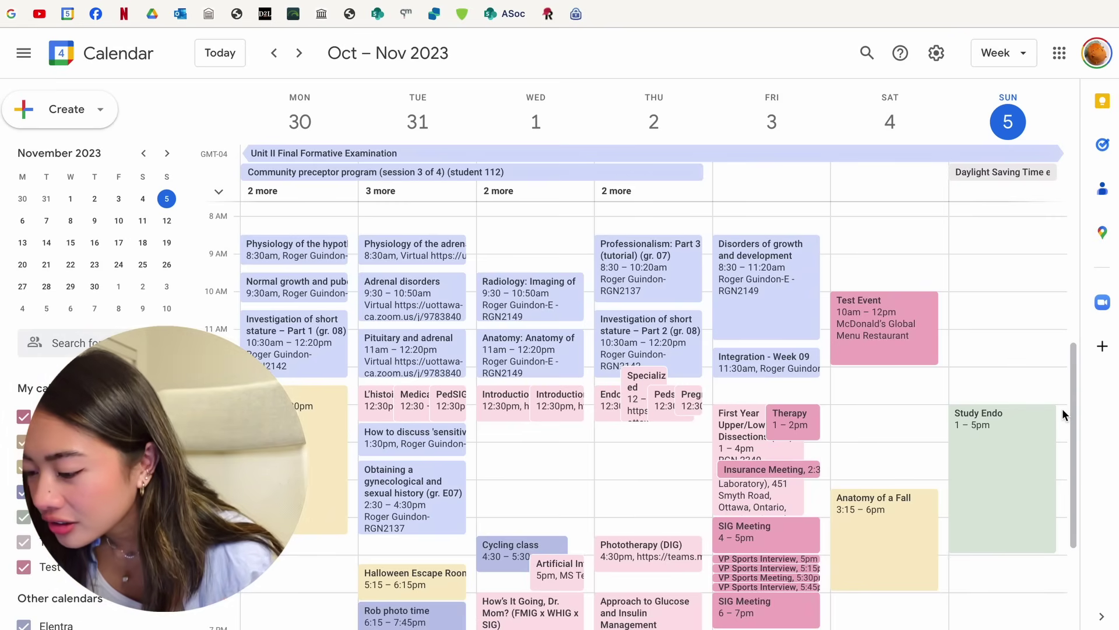
Step: Start a new item, bringing up a blank task form dated November 5
click(91, 116)
Step: Create and save a timed 'Study lipid drugs' task for Sunday
click(69, 178)
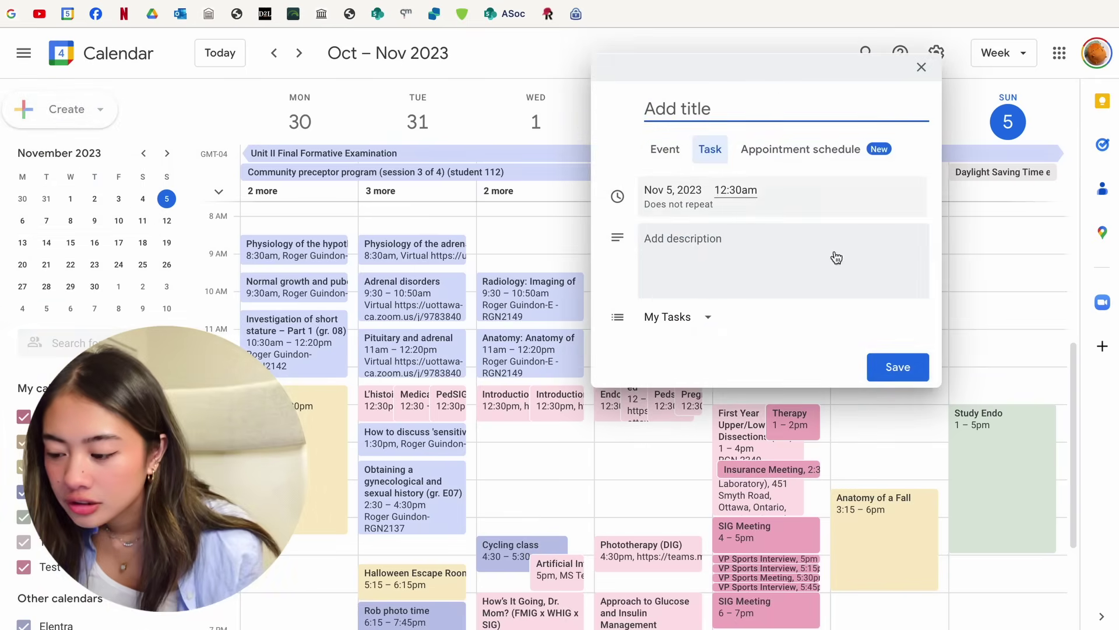
click(985, 428)
click(860, 280)
click(730, 190)
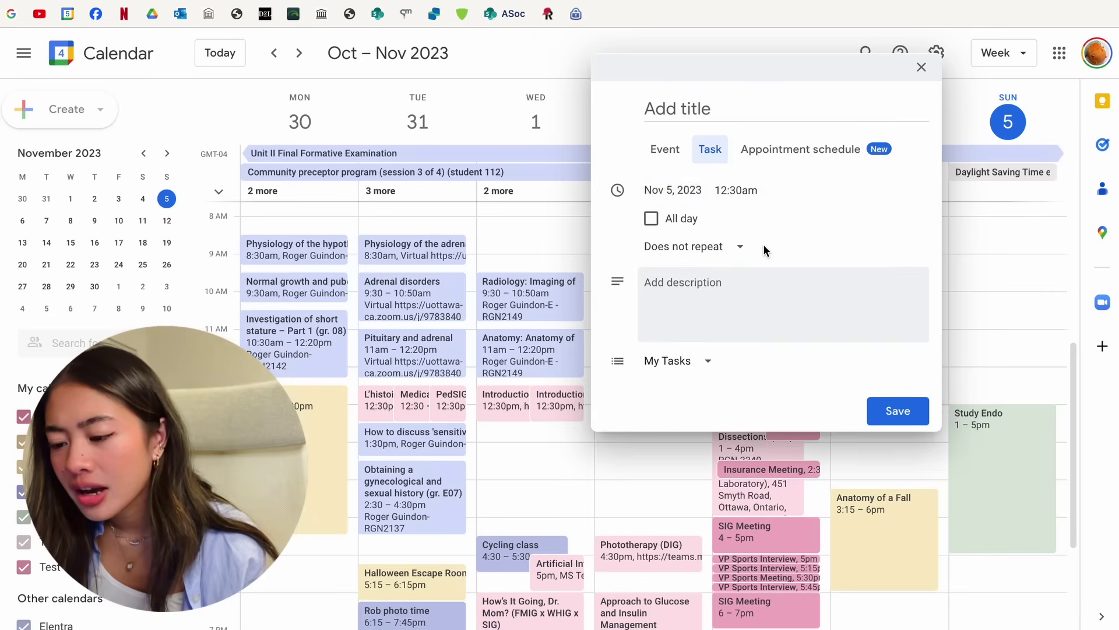
click(736, 191)
scroll(780, 325, down, 10)
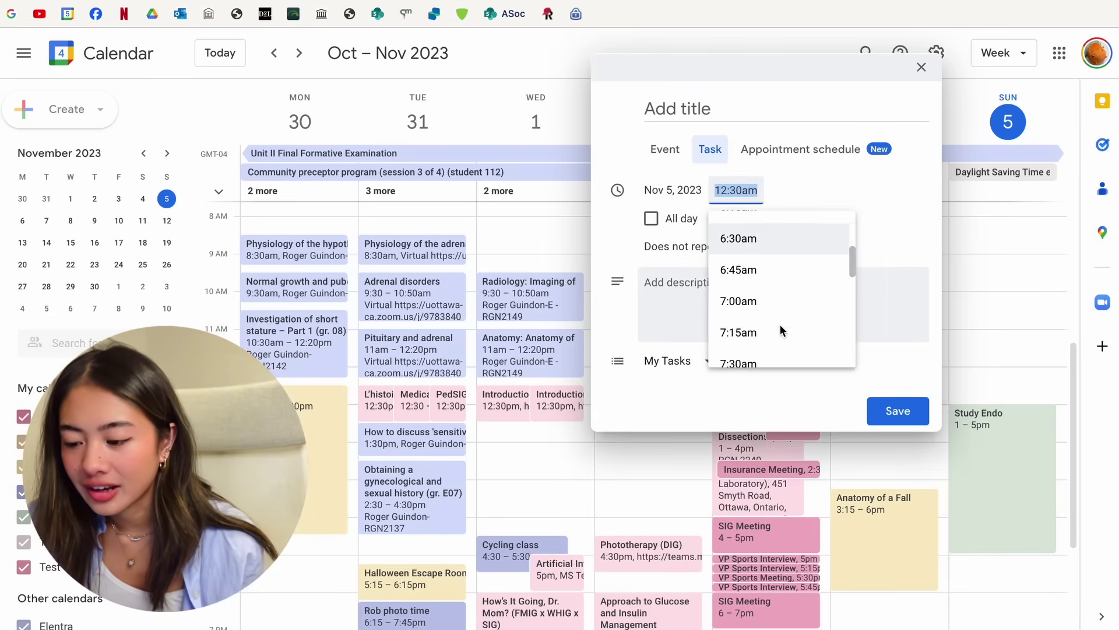
scroll(780, 325, down, 12)
scroll(779, 313, up, 1)
click(777, 305)
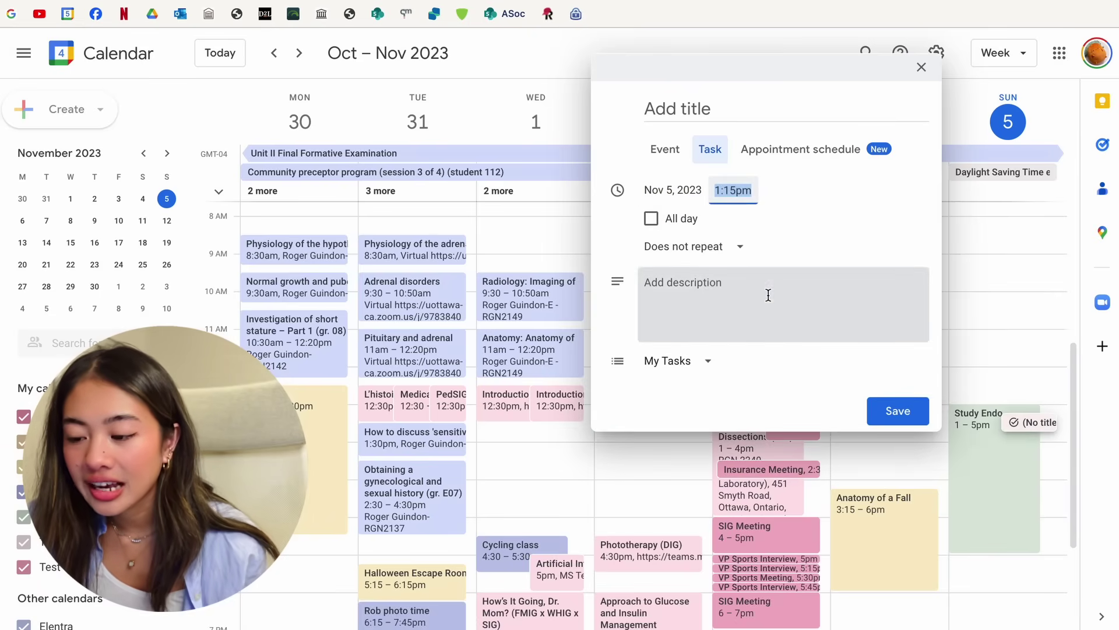
click(712, 218)
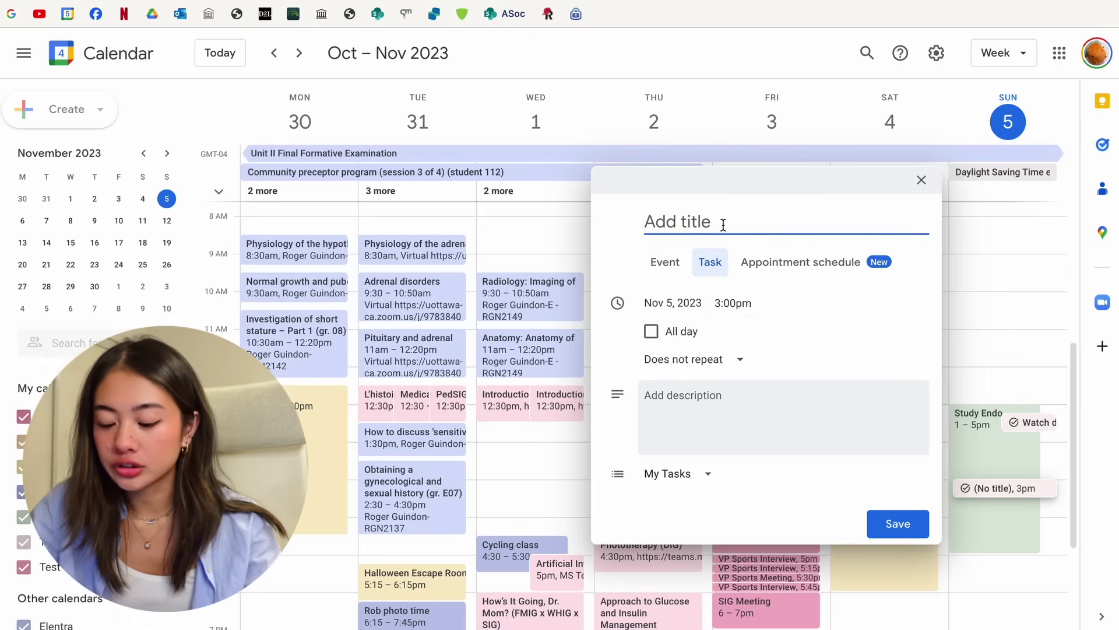
text(Study lipi)
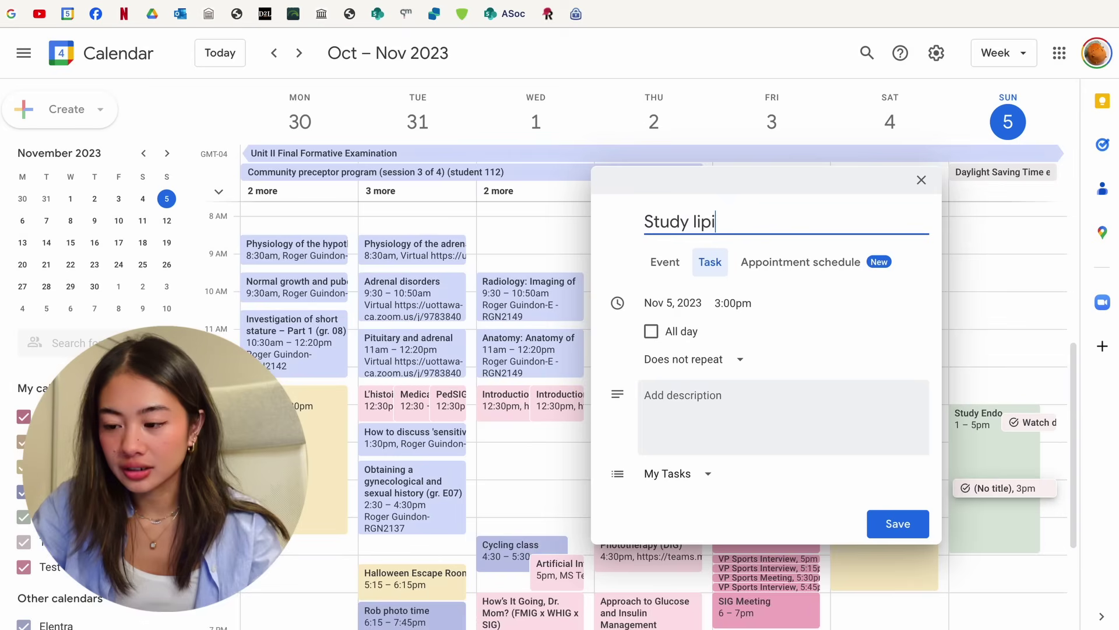
text(d drugs)
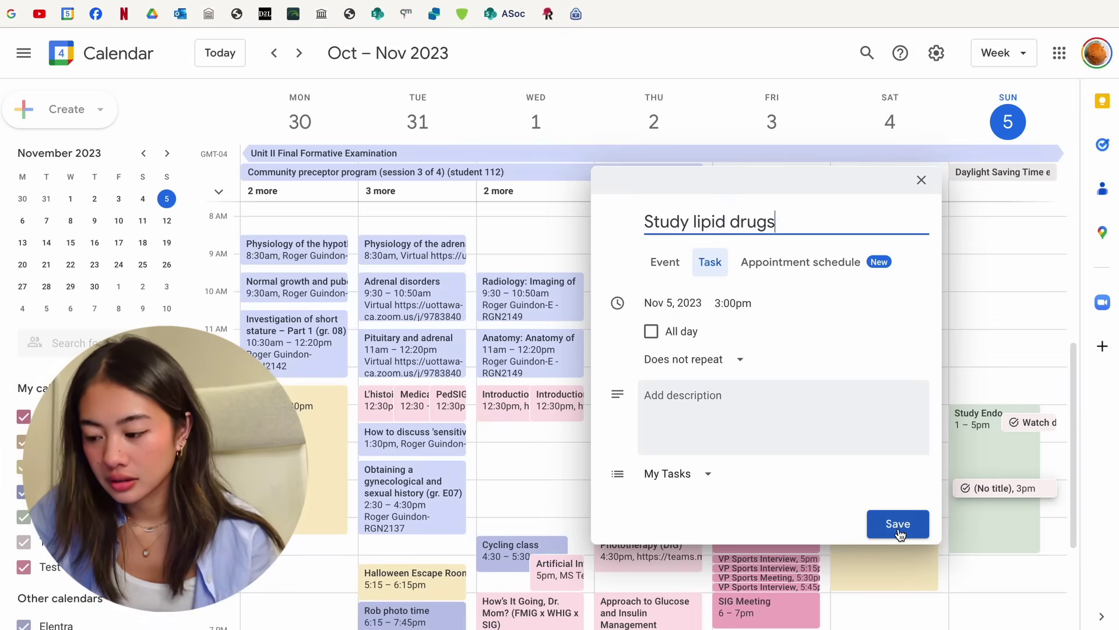
click(898, 524)
Step: Add a 'Learn hypothyroidism' task at 4pm on Sunday
click(994, 528)
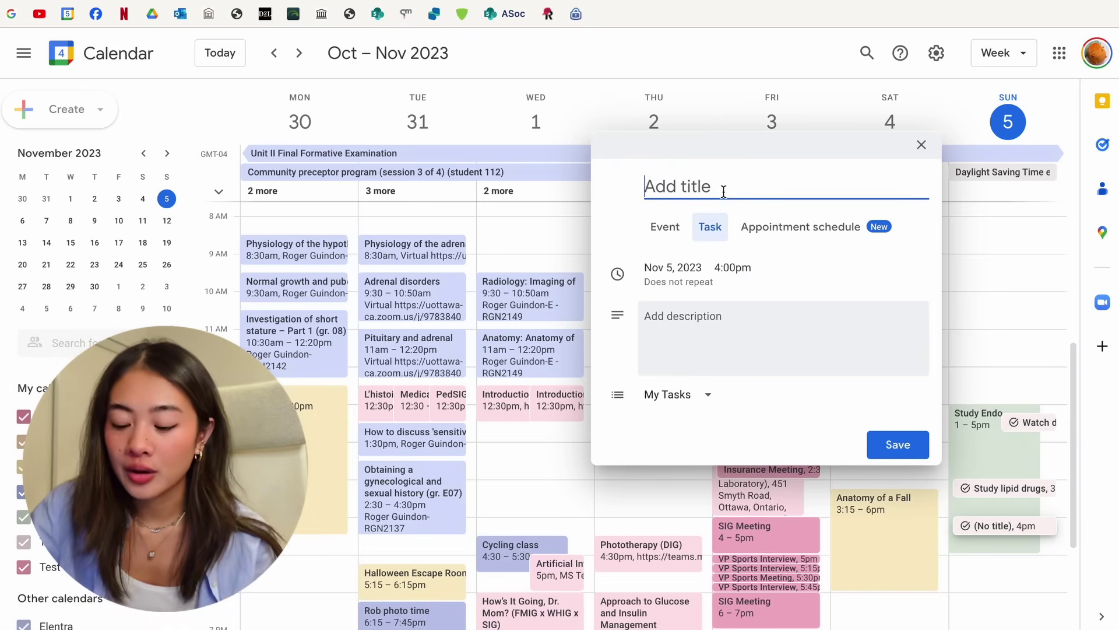
text(Learn hy)
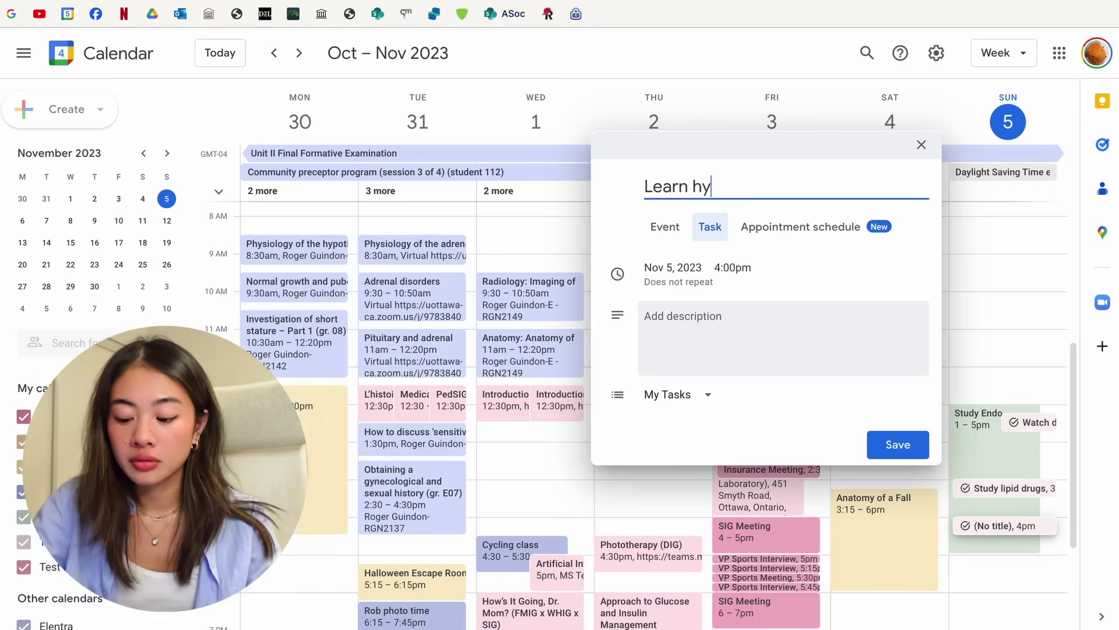
text(pothyroidism)
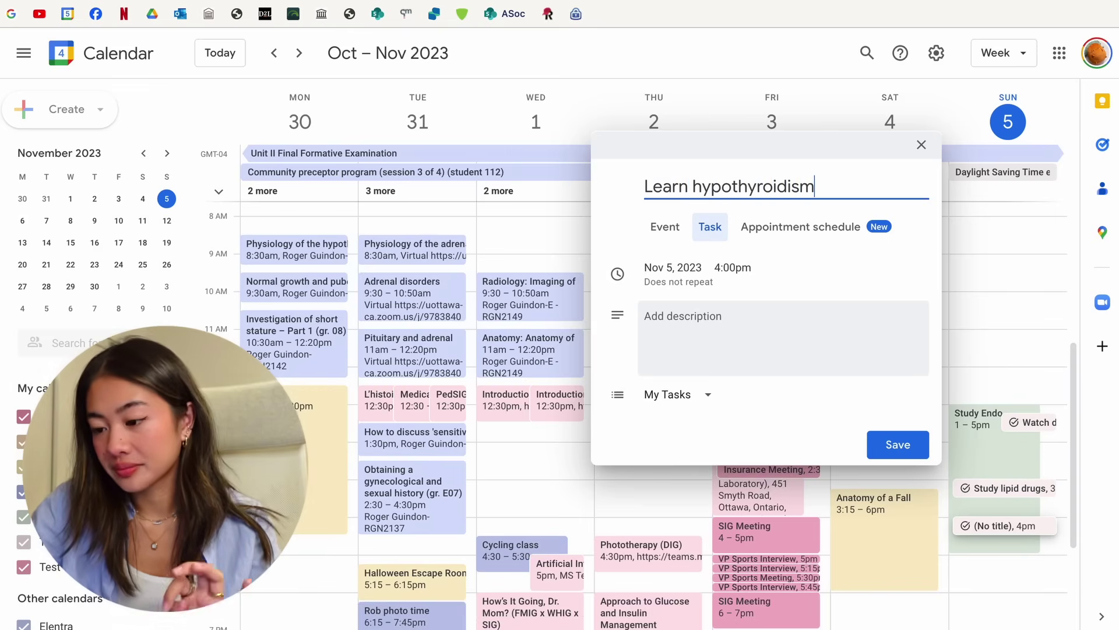
key(Return)
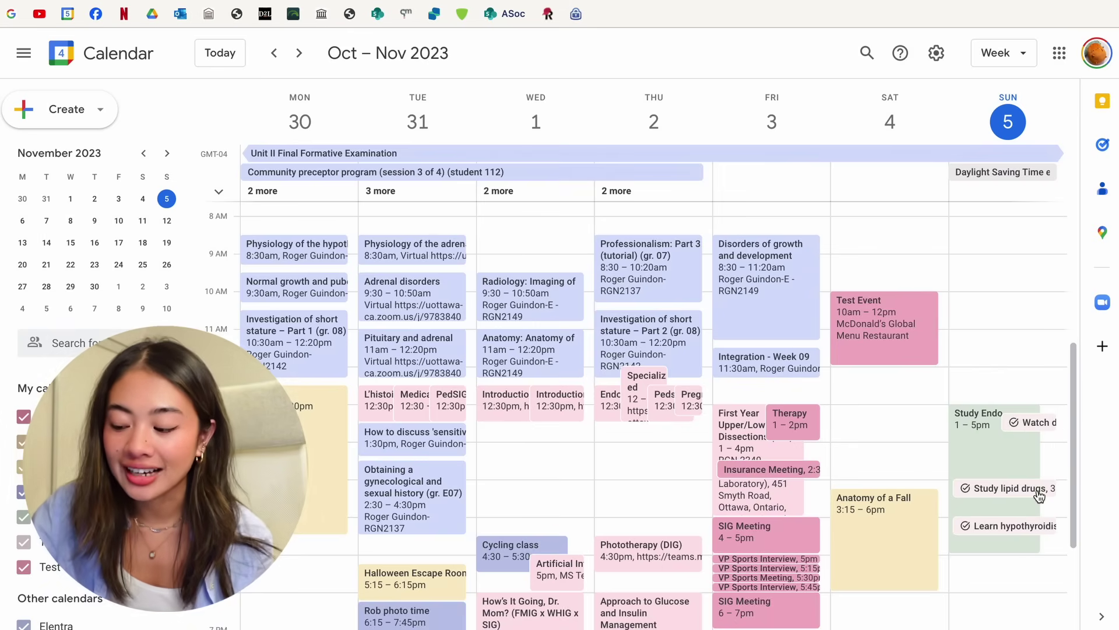
Step: Complete the first Sunday task, then Study lipid drugs and Learn hypothyroidism
click(1041, 424)
click(881, 410)
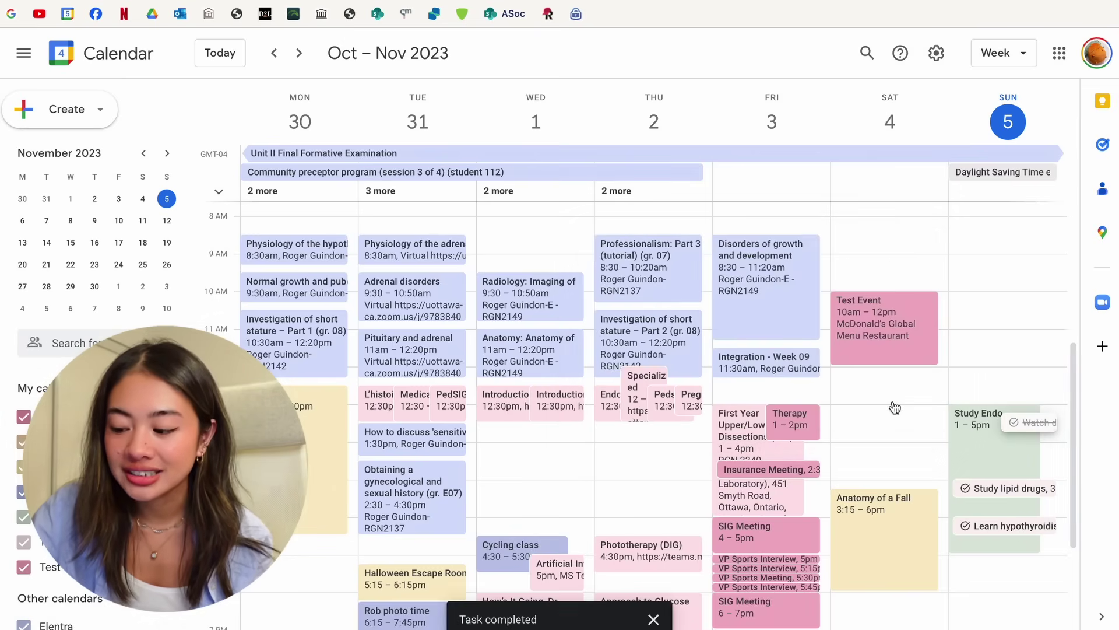
click(988, 487)
click(901, 460)
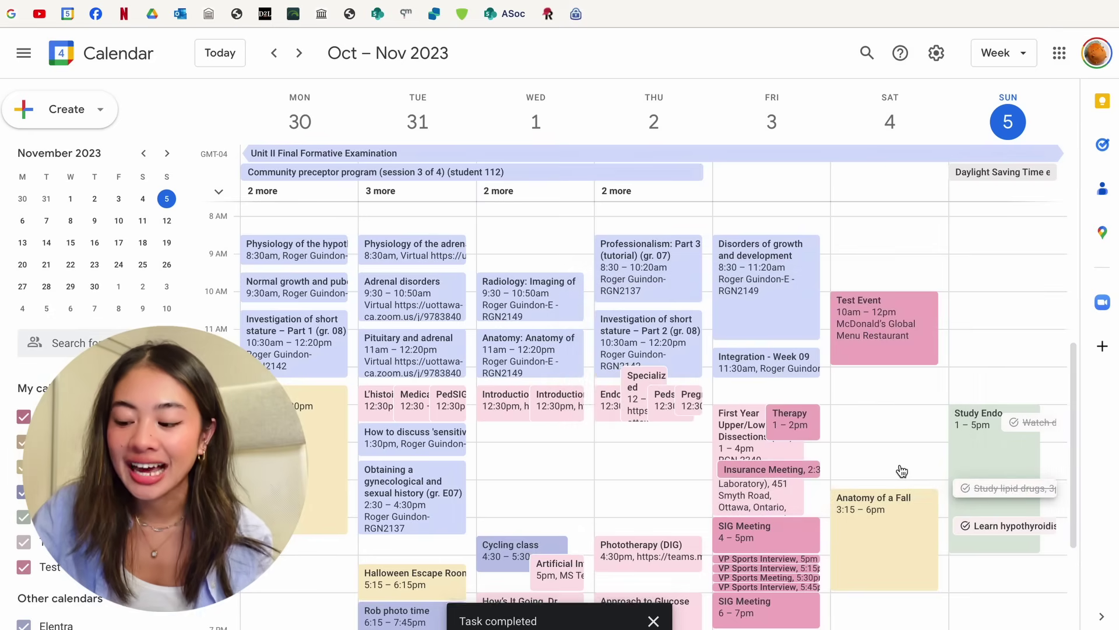
click(993, 521)
click(901, 501)
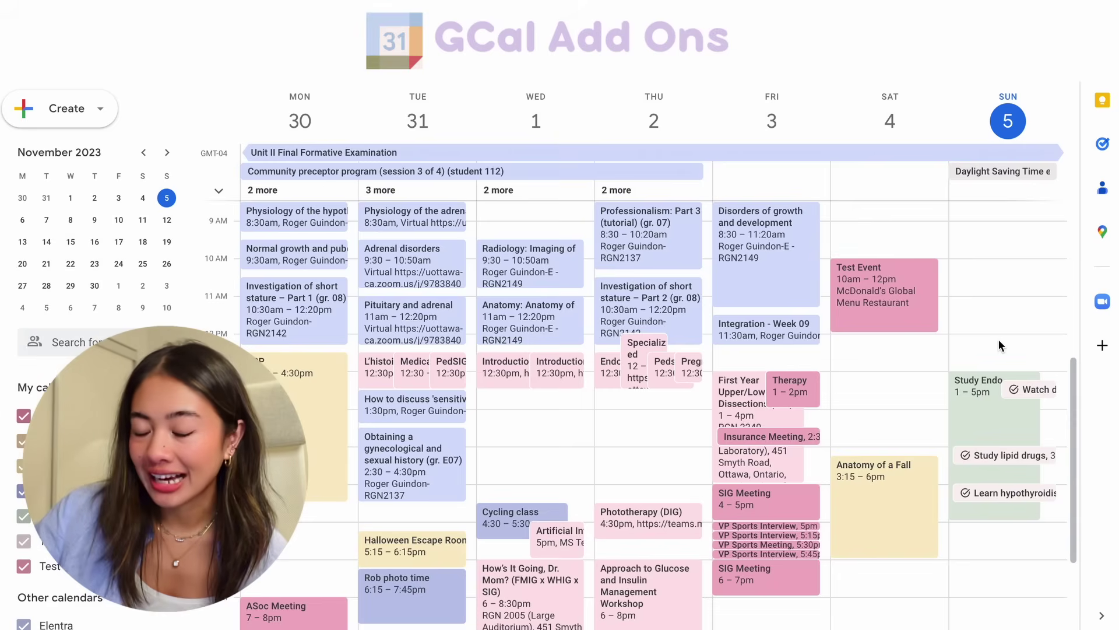
Step: Tick off Learn hypothyroidism, Study lipid drugs and Watch diabetes video in the Tasks panel
click(1105, 149)
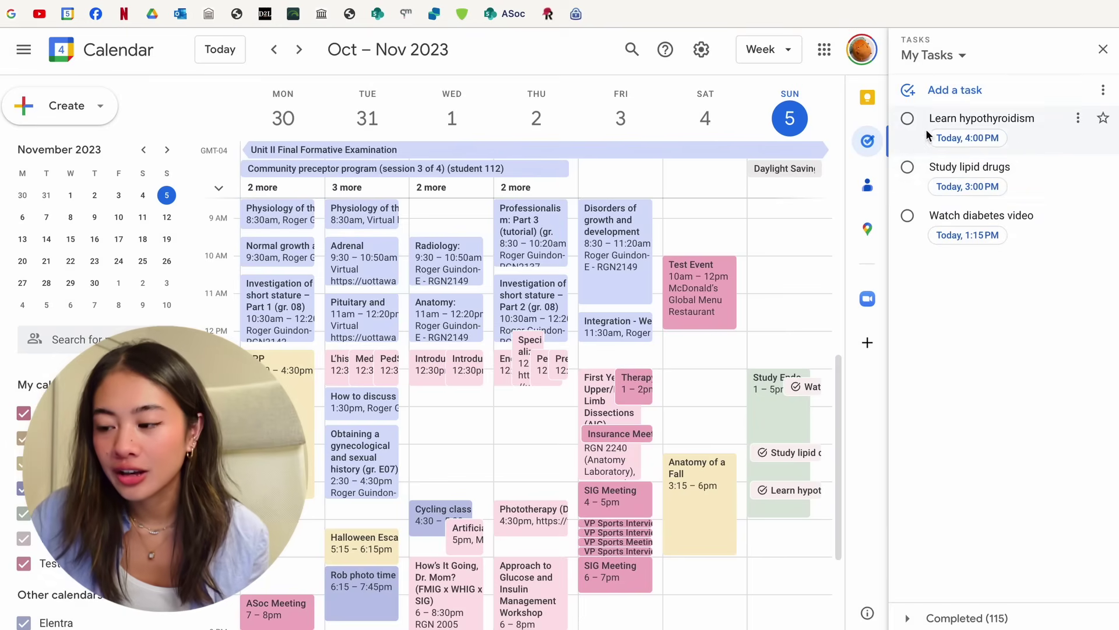
click(908, 118)
click(908, 128)
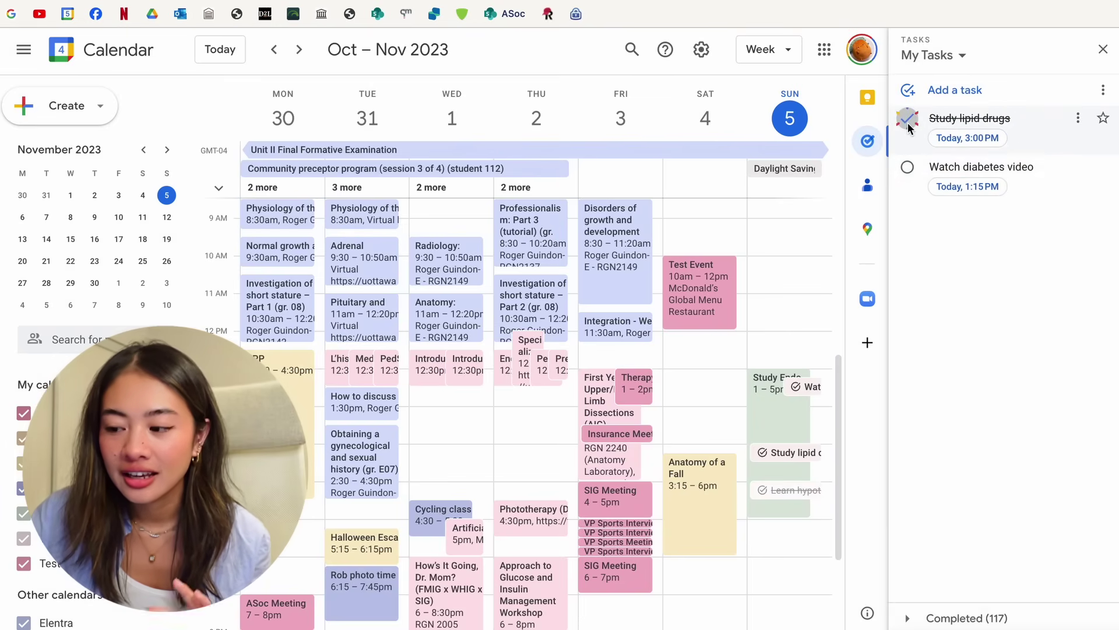
click(917, 123)
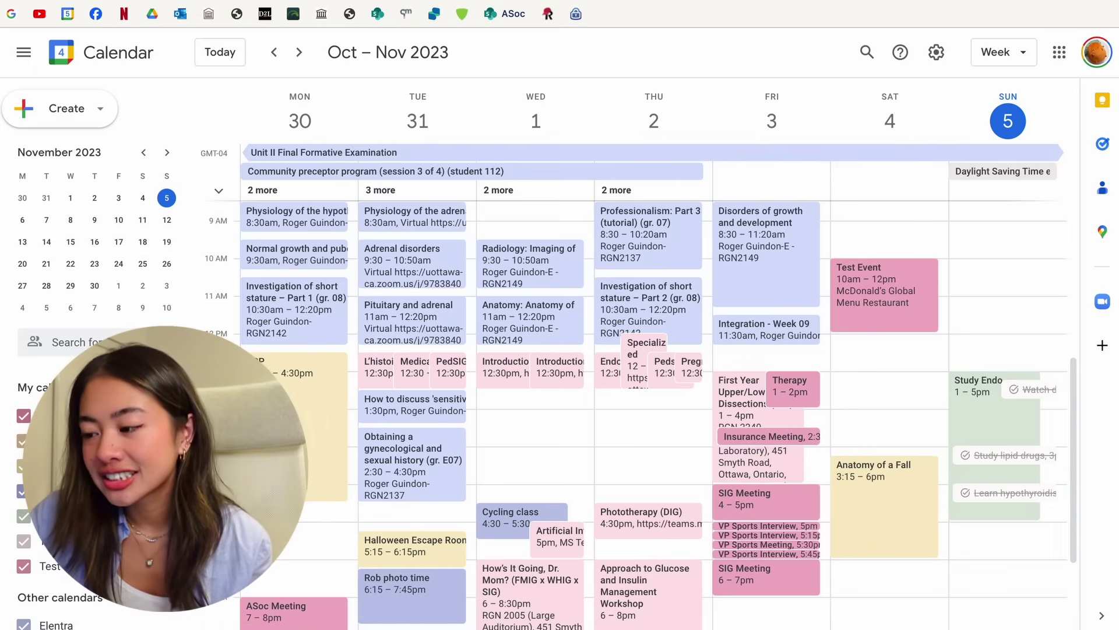
Step: Browse the Keep, Contacts, Maps and Zoom side panels, then close the side panel
click(1102, 100)
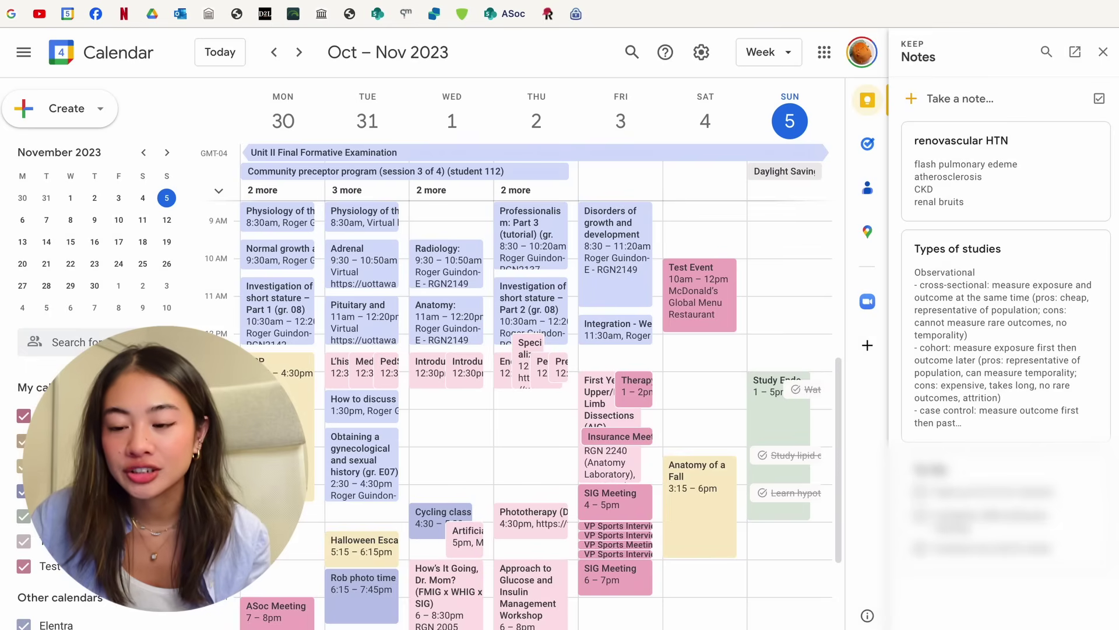
click(868, 188)
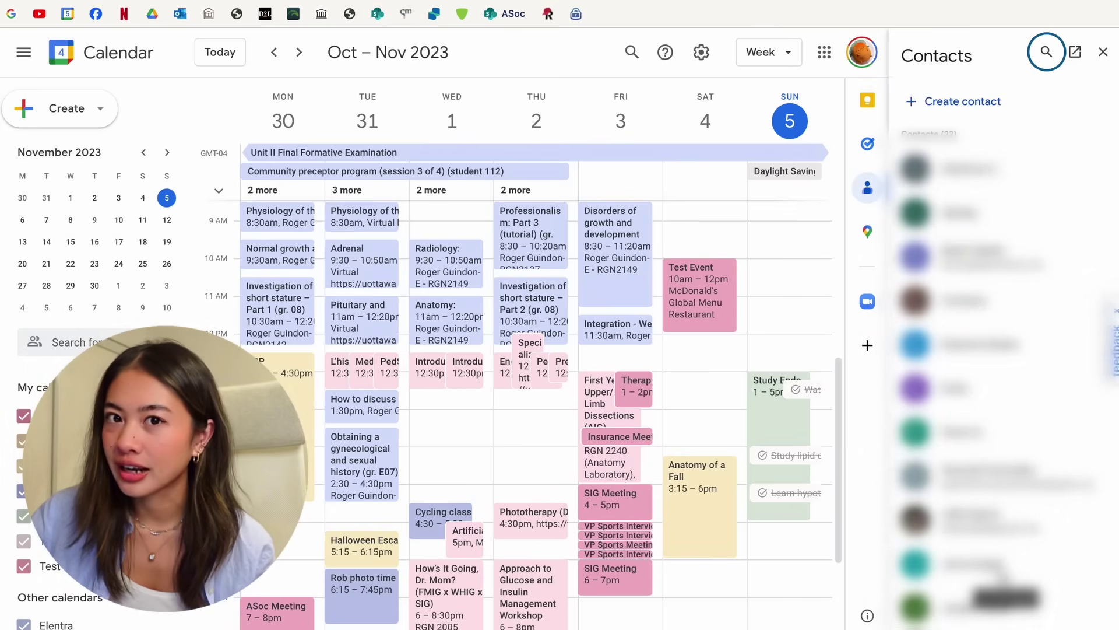
click(869, 231)
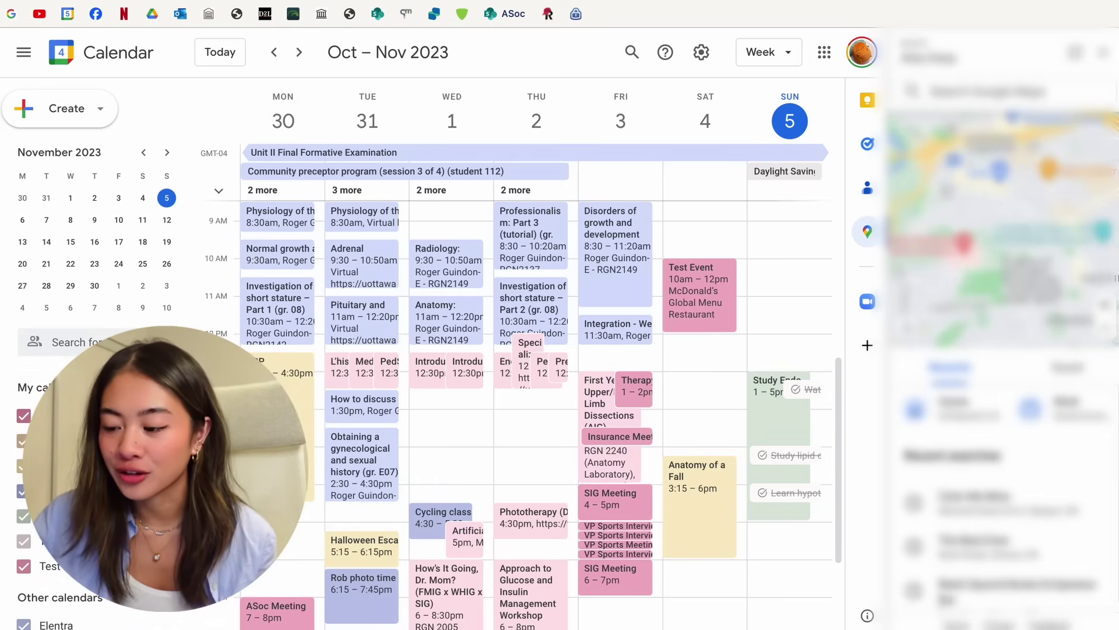
click(867, 303)
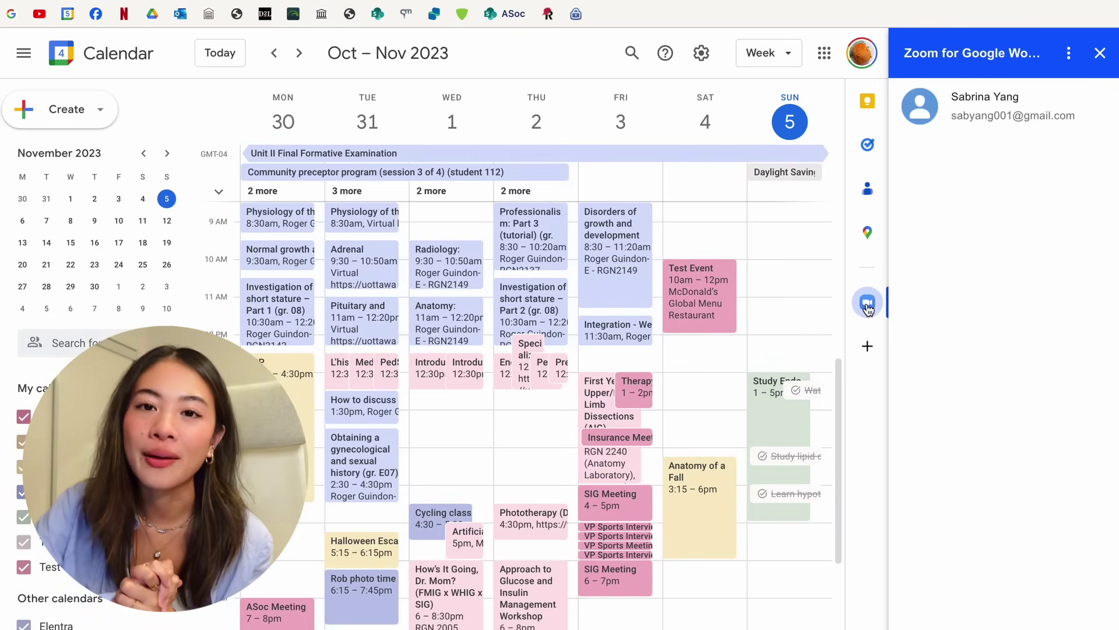
click(867, 303)
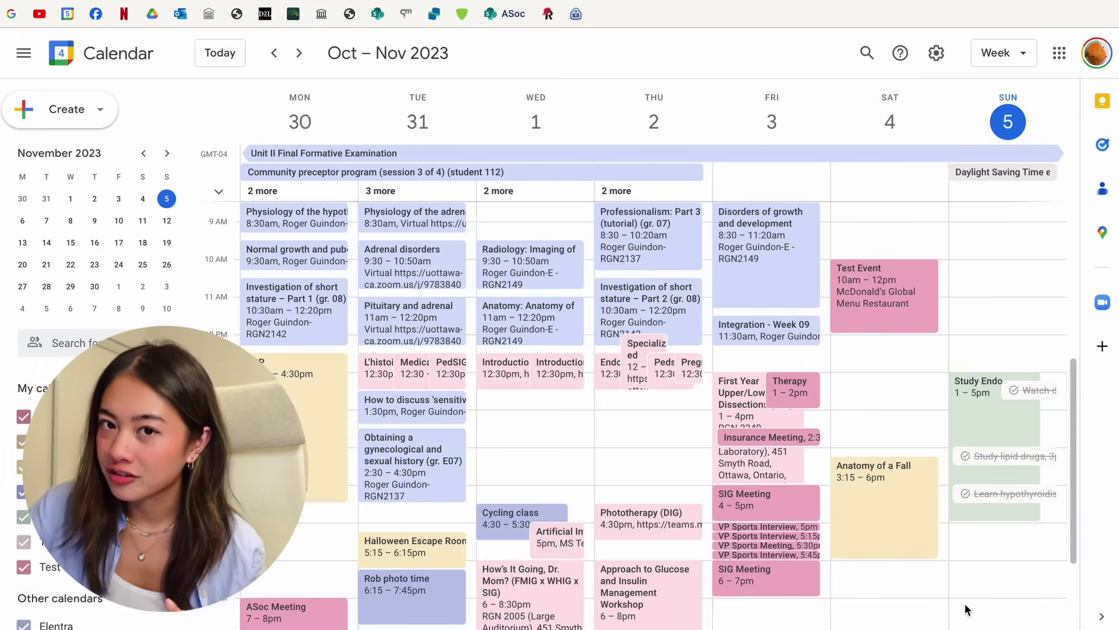
Step: Create an 'Endo meeting' event on Sunday at 5pm
scroll(964, 604, down, 3)
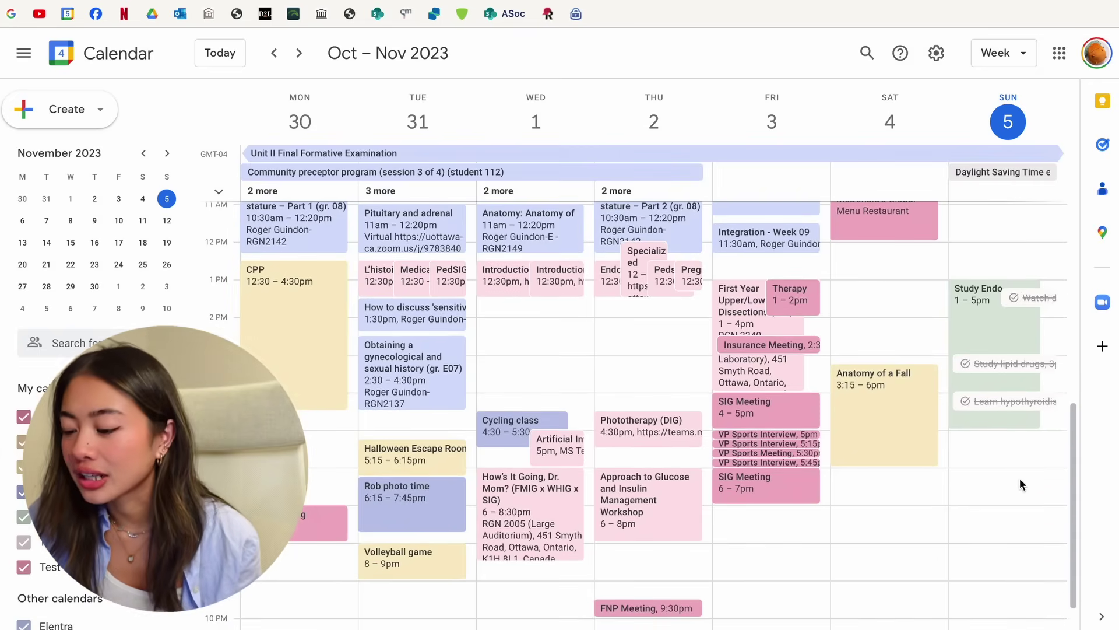
click(979, 453)
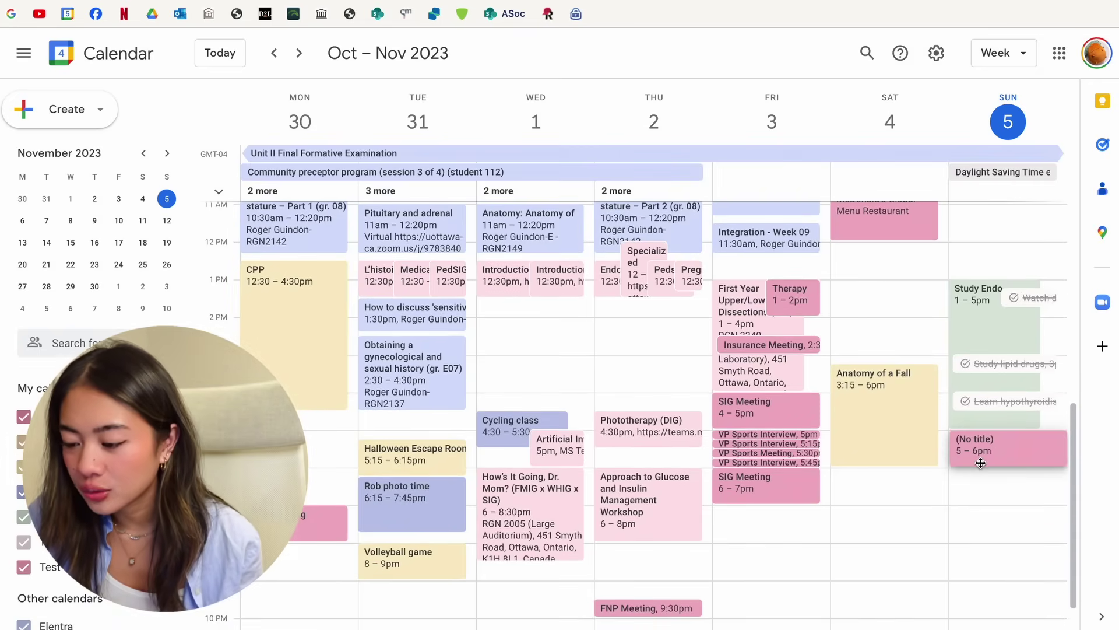
text(Endo meeting)
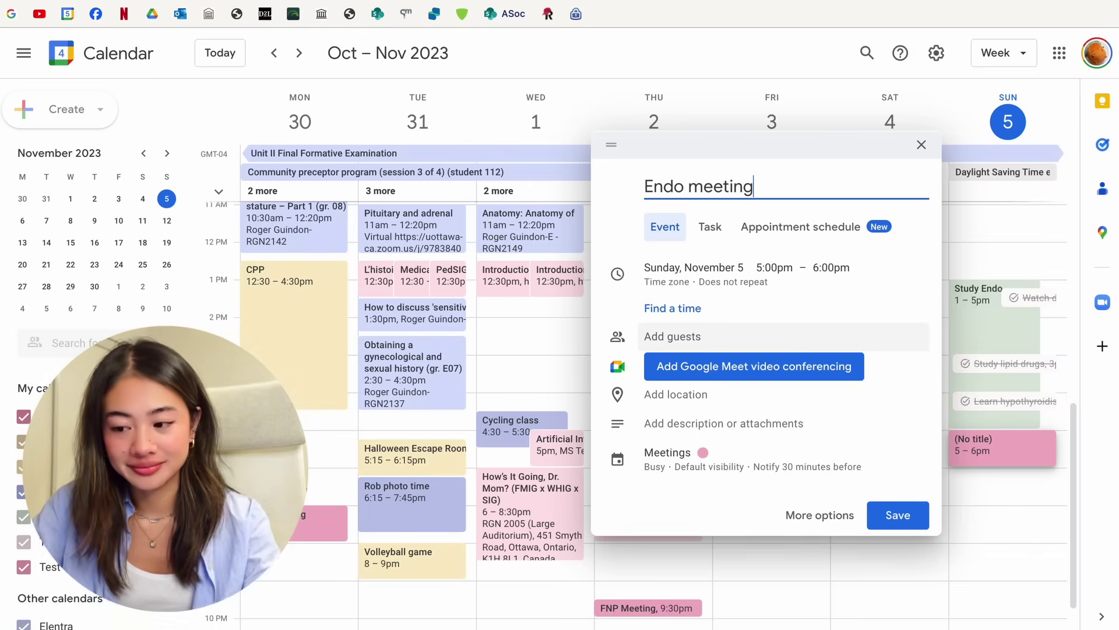
key(Return)
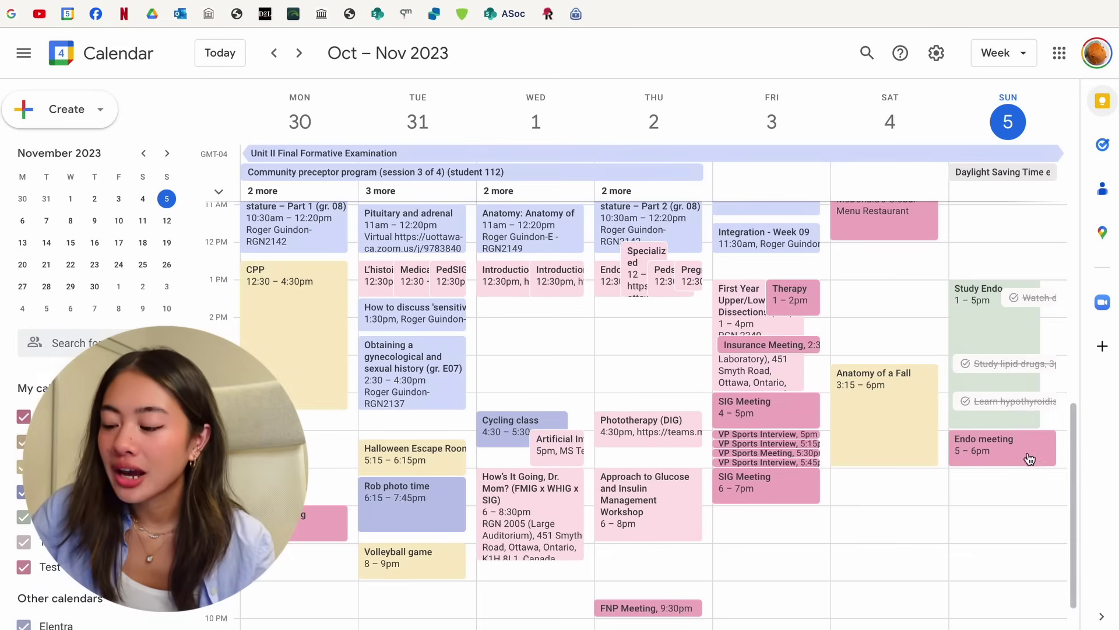
Step: Attach a Zoom meeting link to the Endo meeting, save it, and verify the details
click(1011, 451)
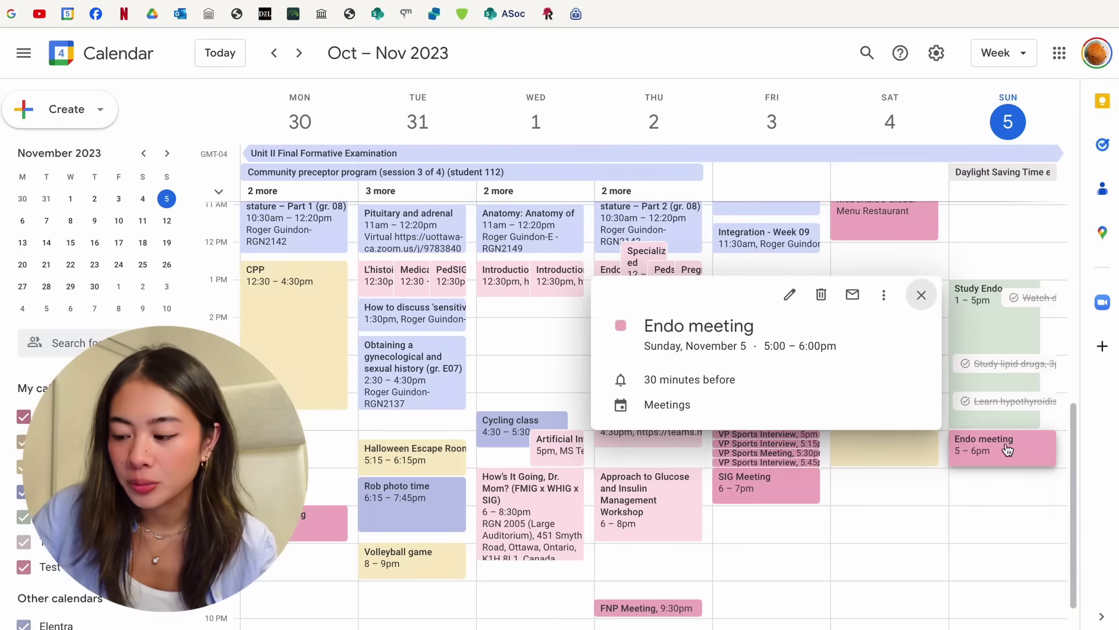
double_click(1006, 452)
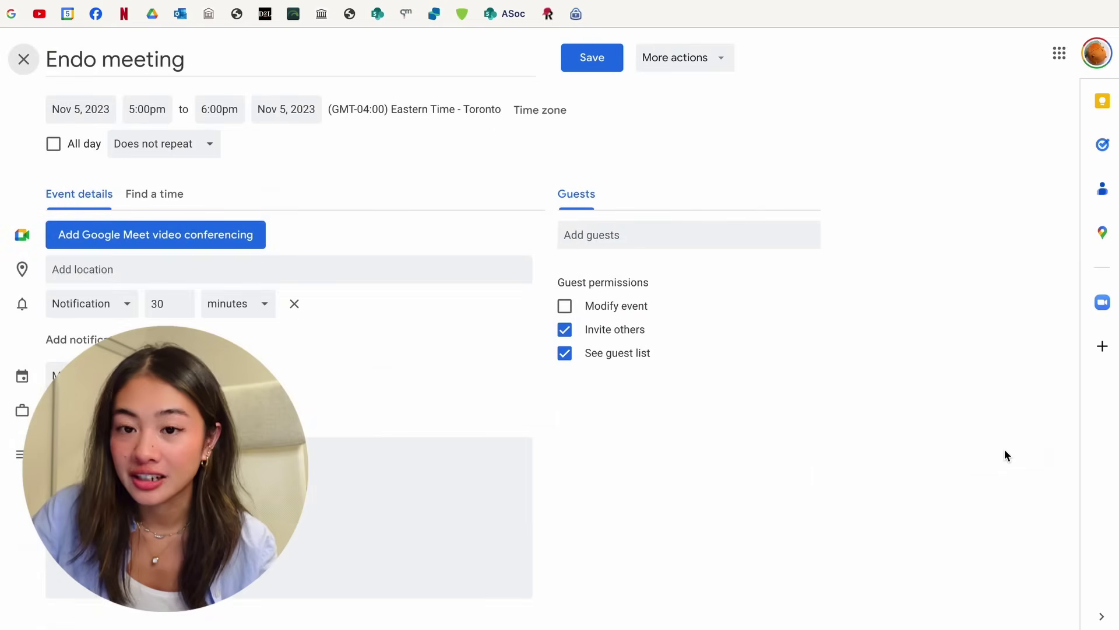
click(1105, 304)
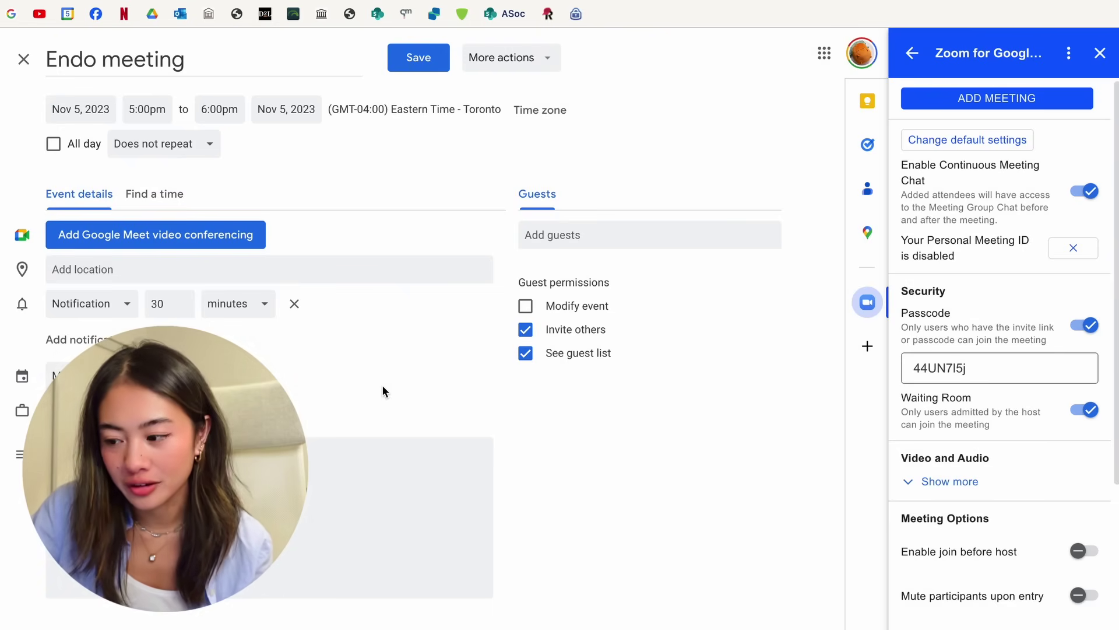
click(996, 98)
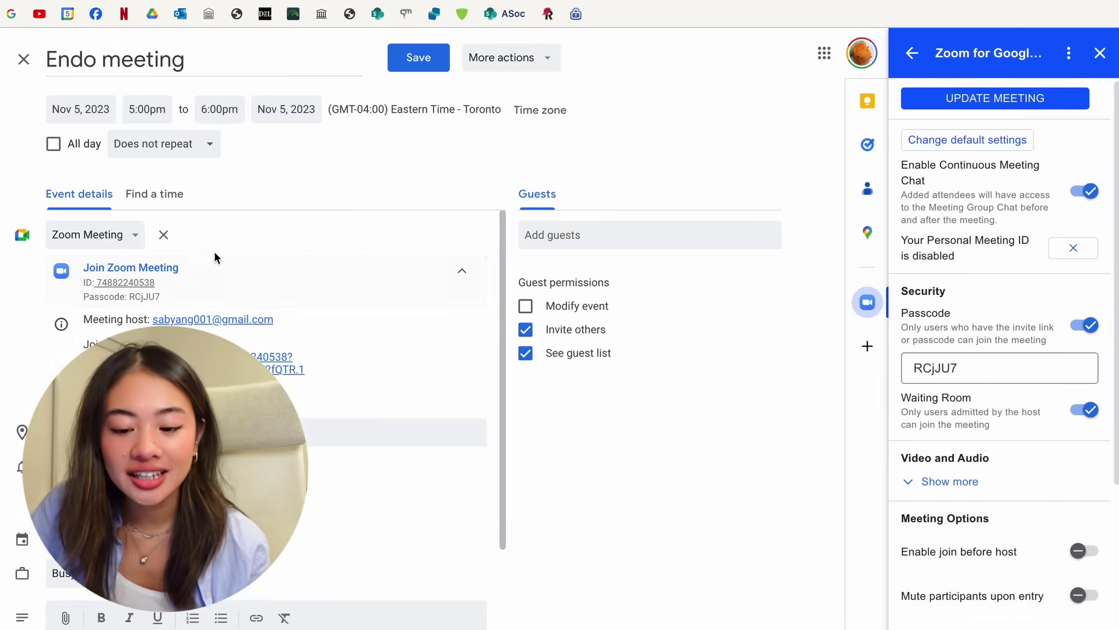
click(429, 60)
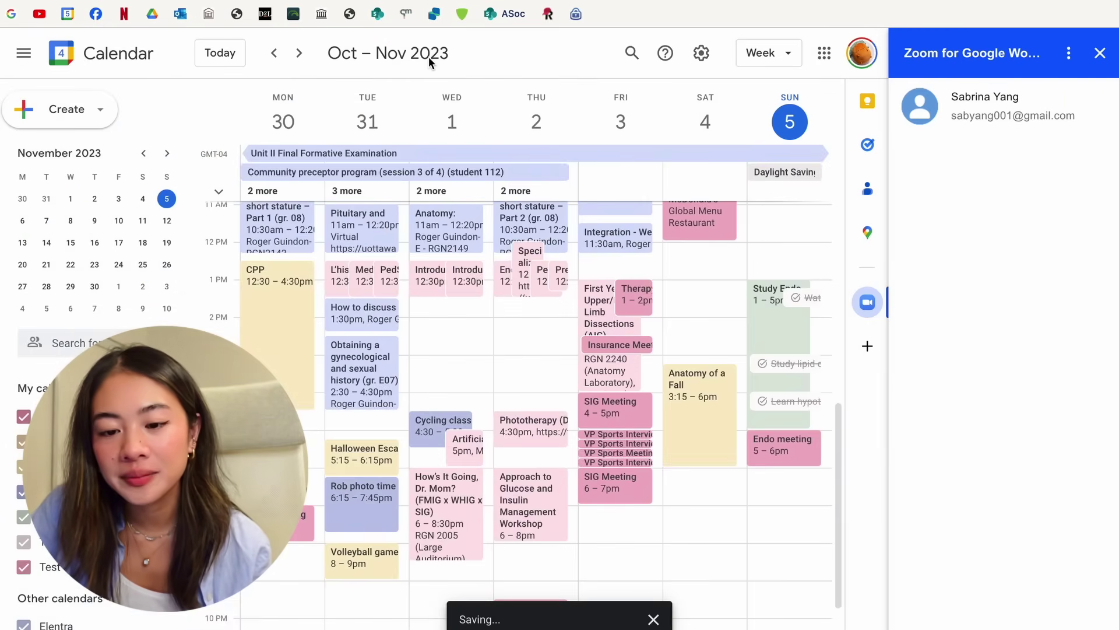
click(1101, 53)
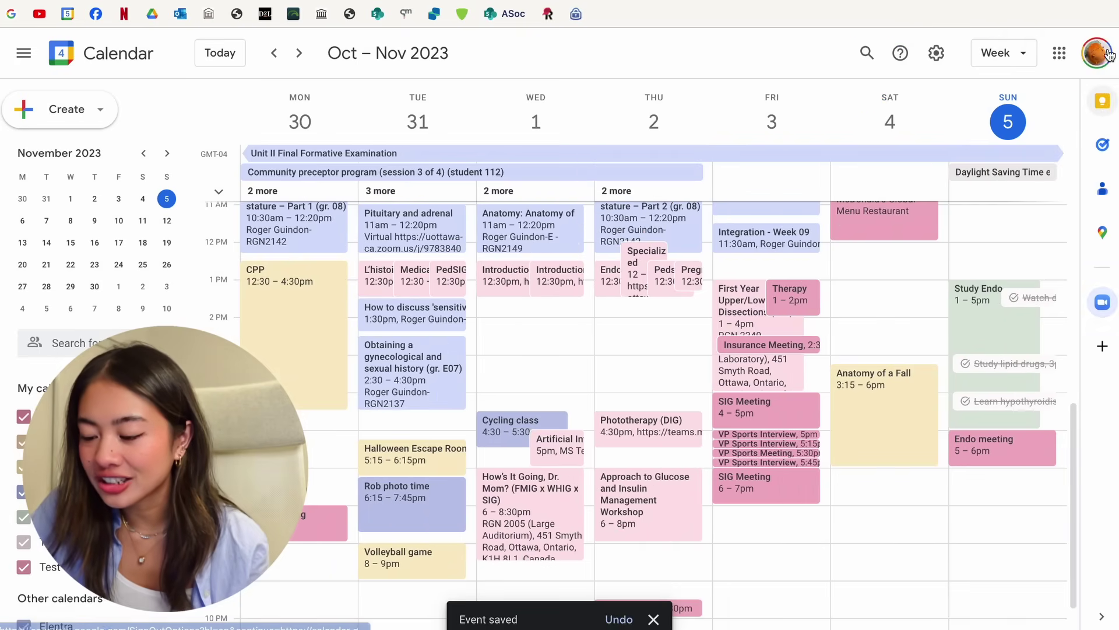
click(1012, 446)
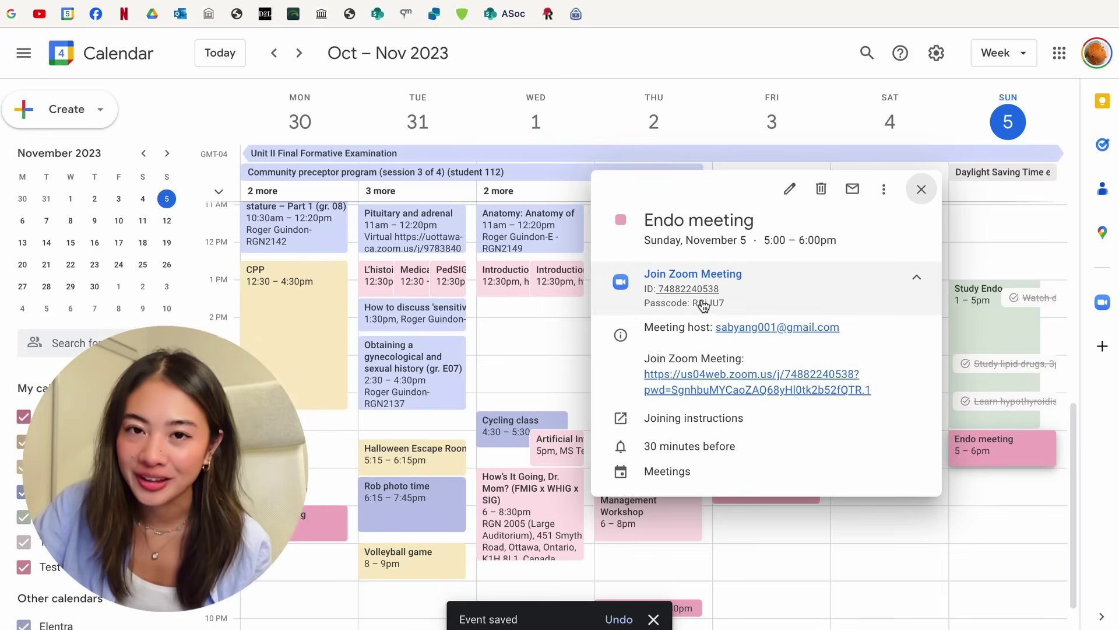
click(544, 270)
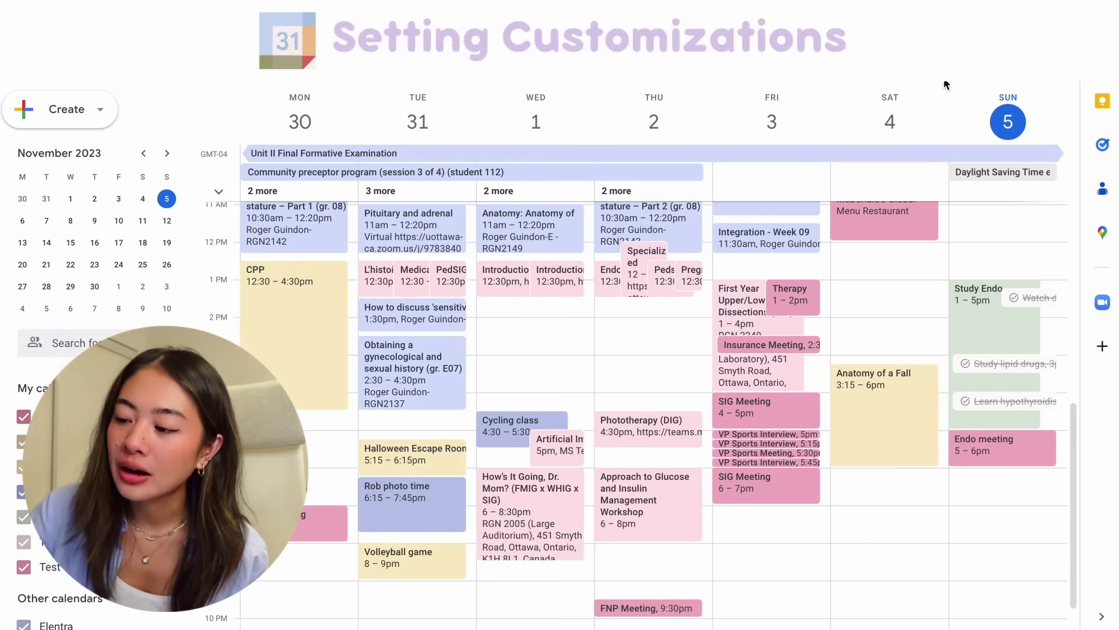
click(934, 52)
click(967, 88)
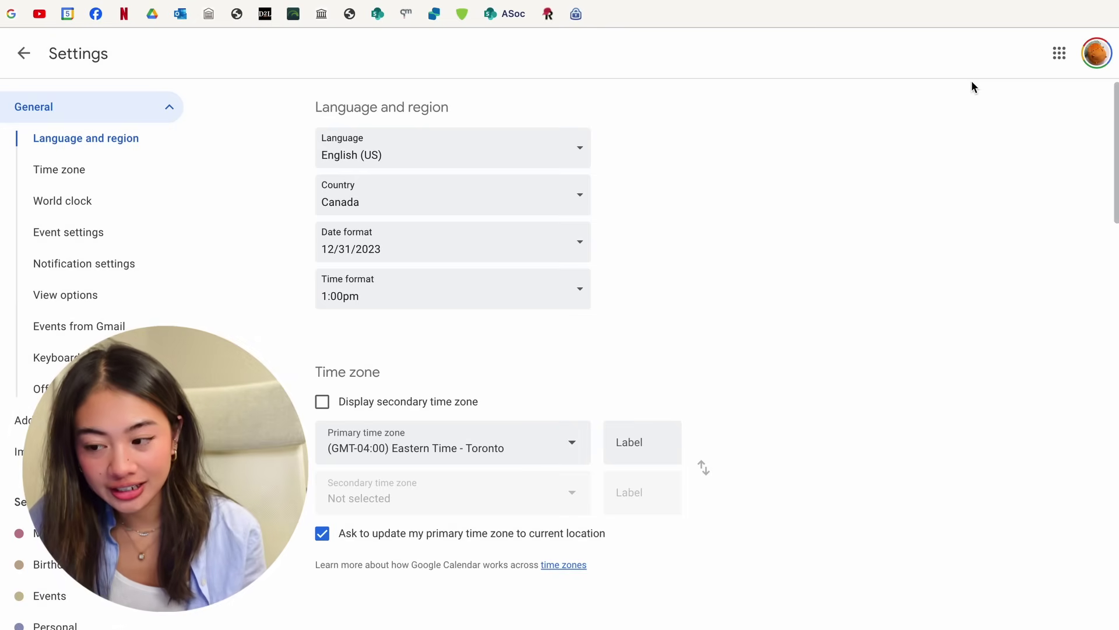
scroll(642, 291, down, 2)
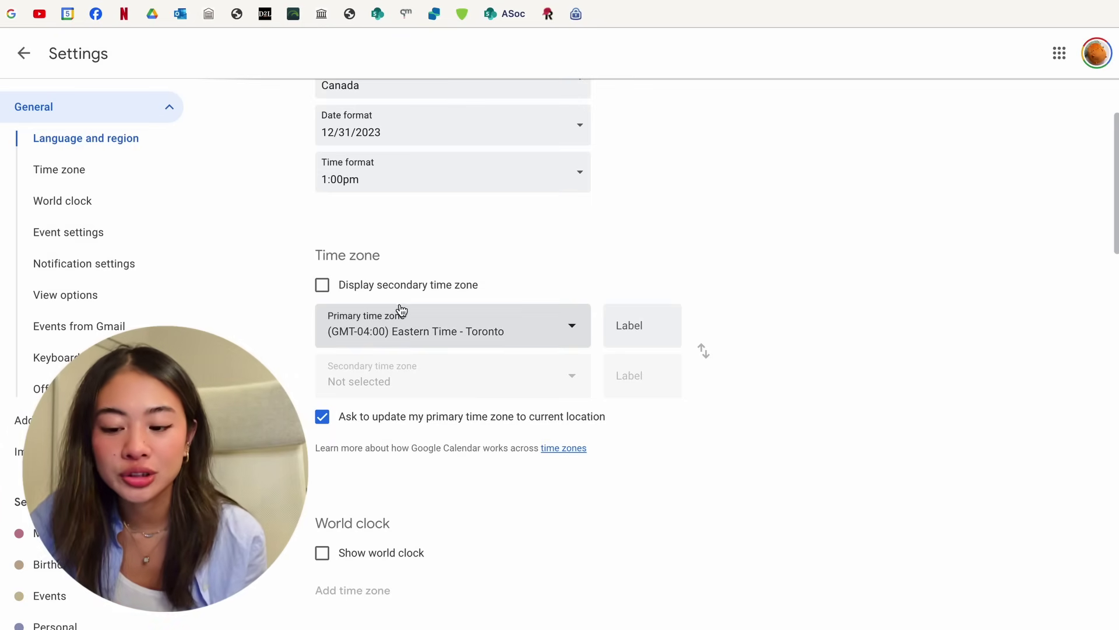
click(323, 285)
click(429, 382)
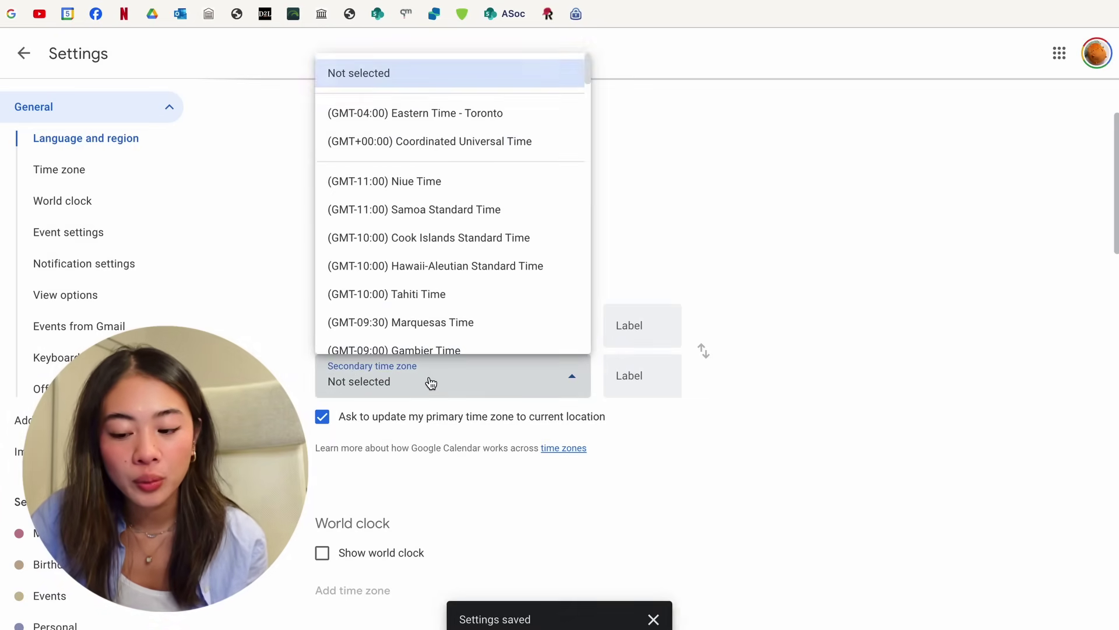
scroll(456, 160, down, 15)
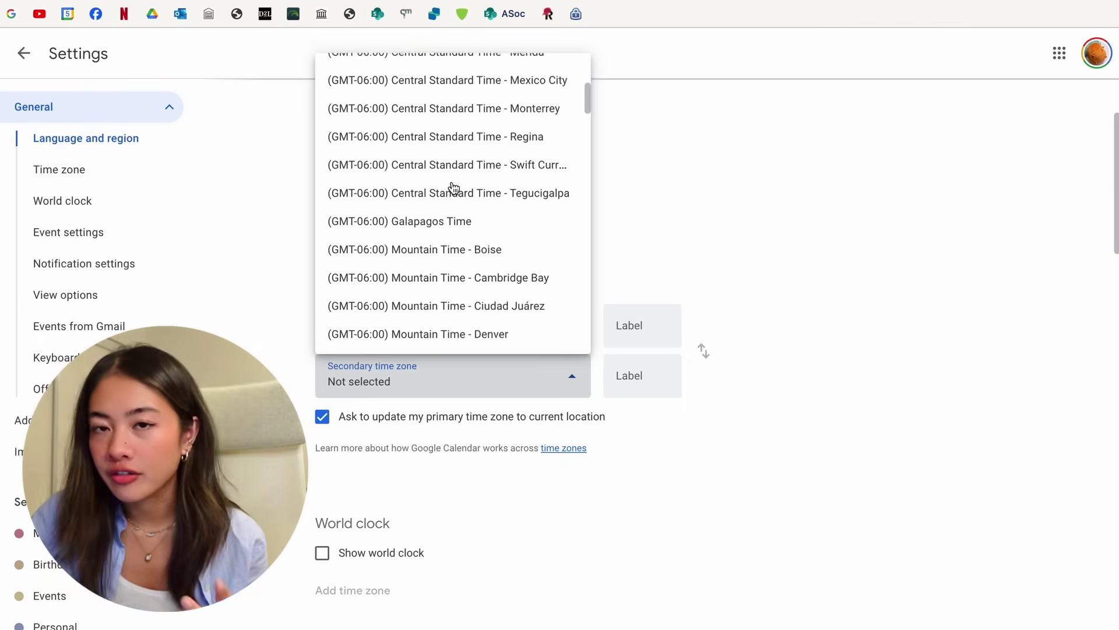
click(800, 151)
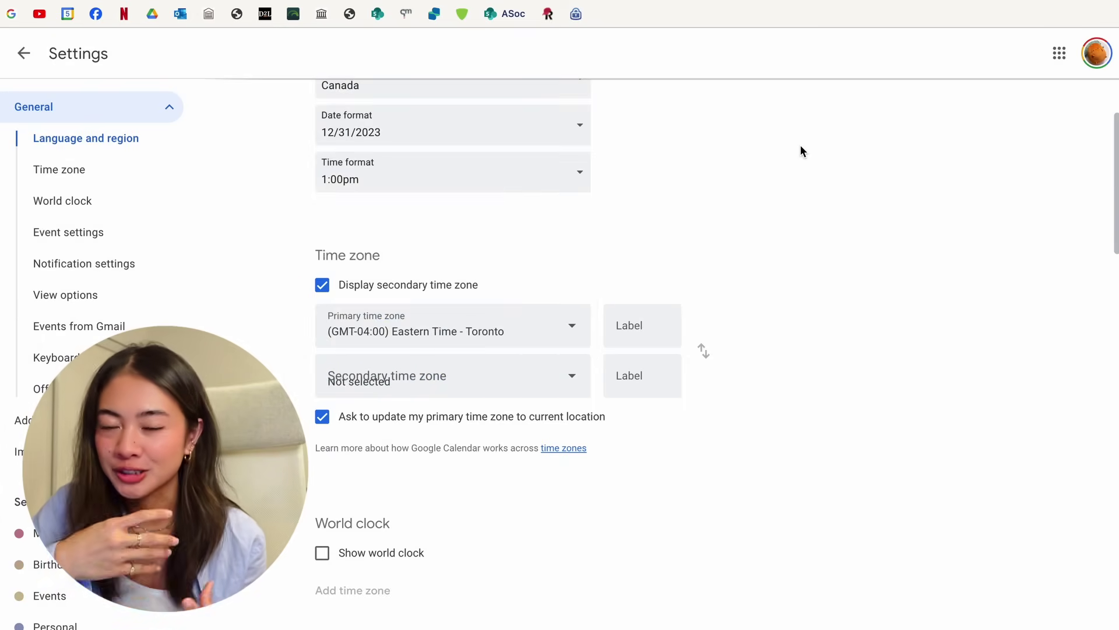
click(426, 363)
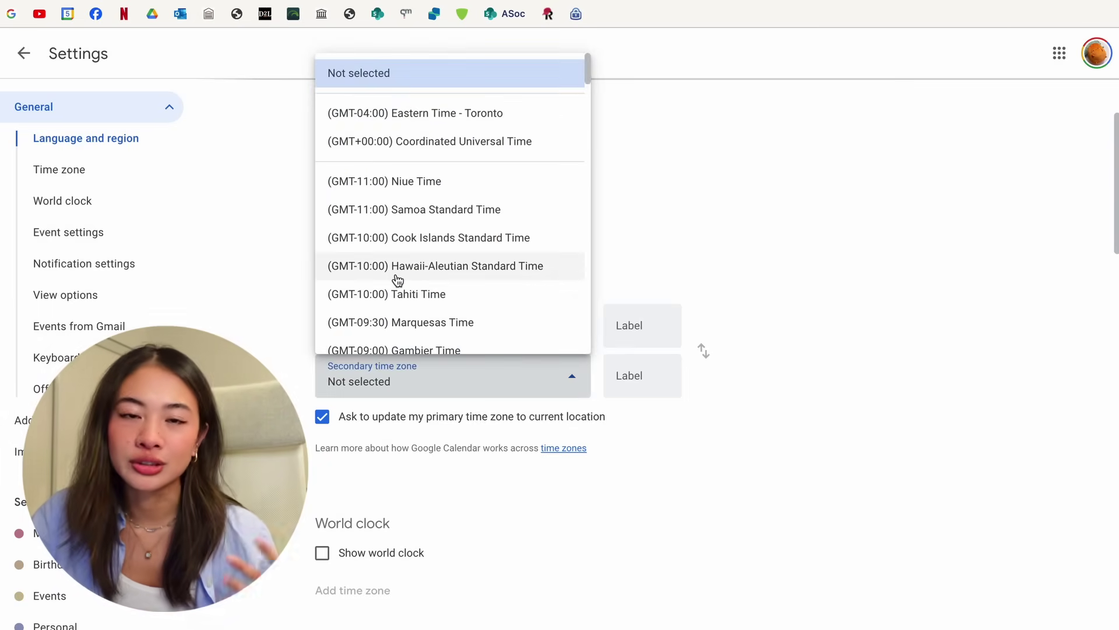
click(892, 107)
scroll(872, 457, down, 6)
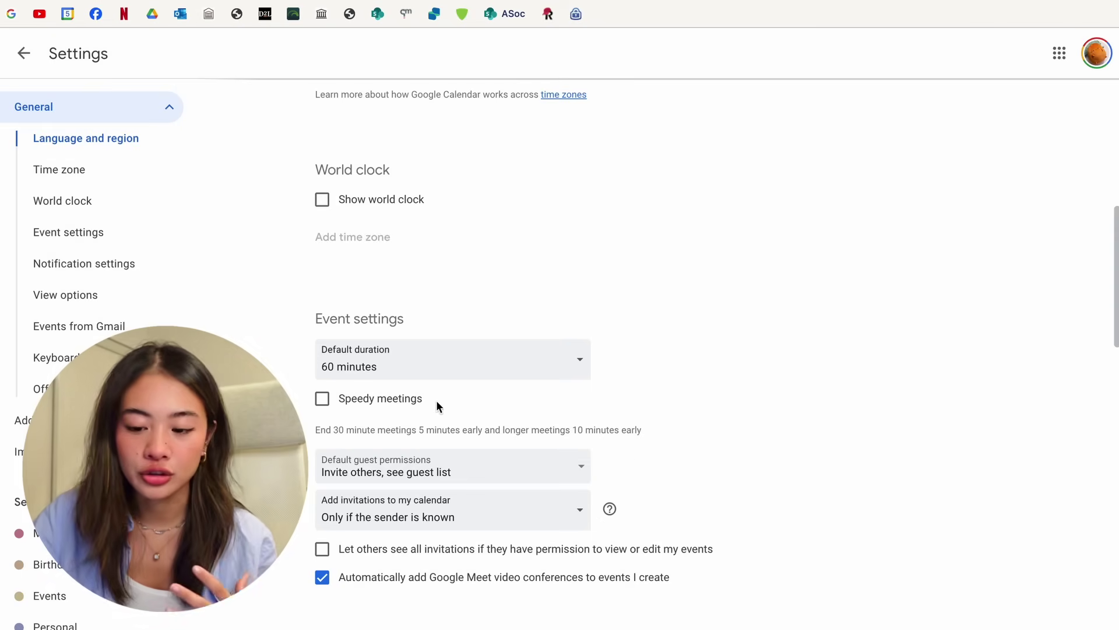
scroll(485, 422, down, 3)
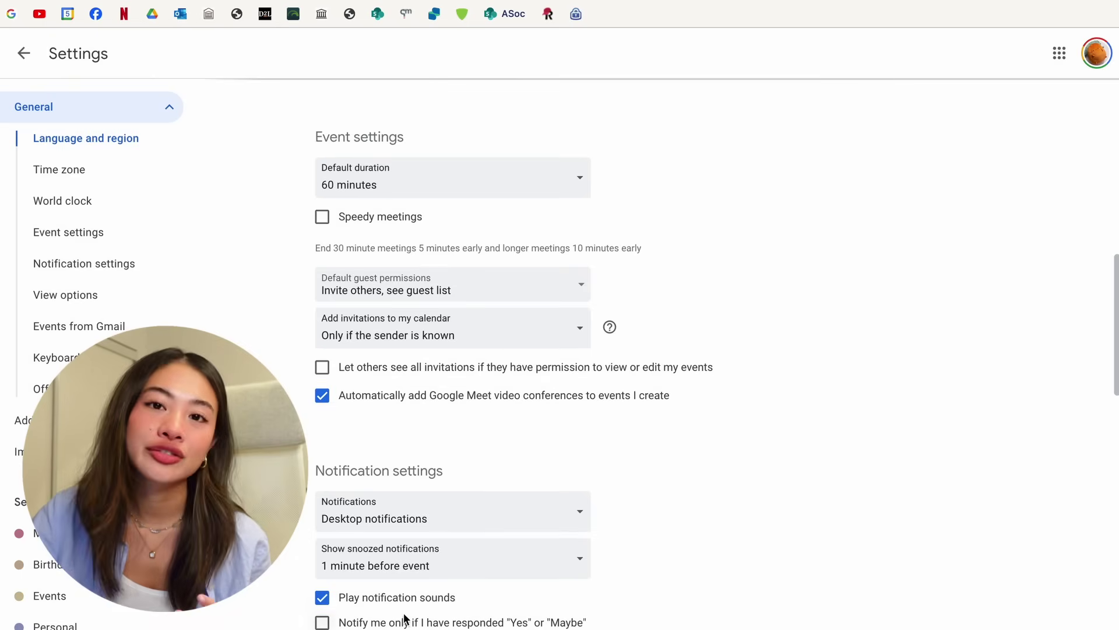
scroll(521, 515, down, 7)
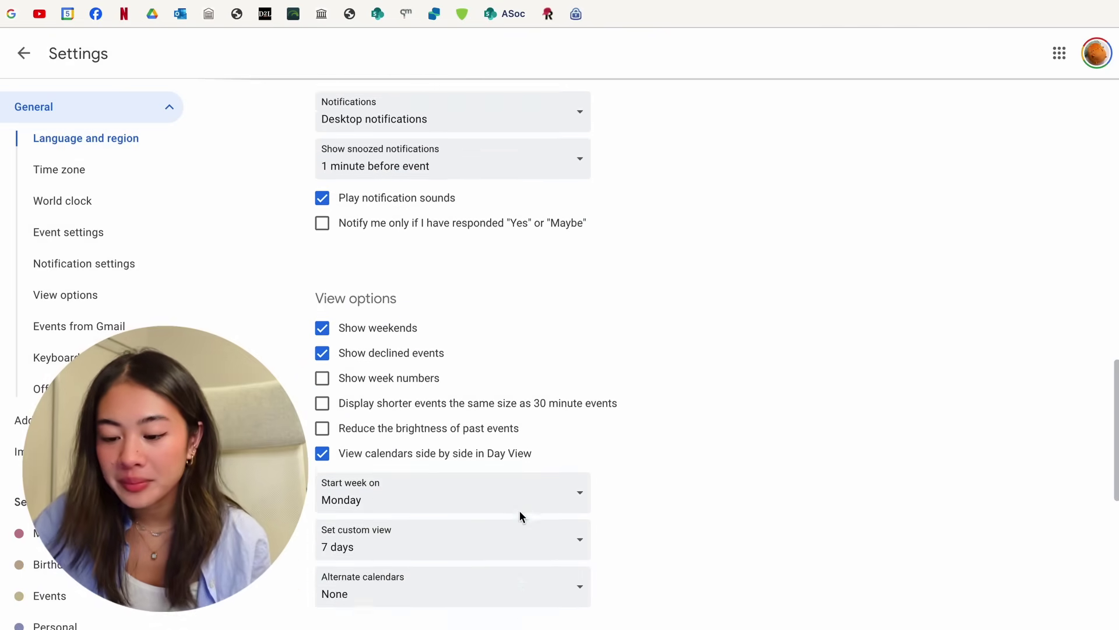
scroll(520, 509, down, 9)
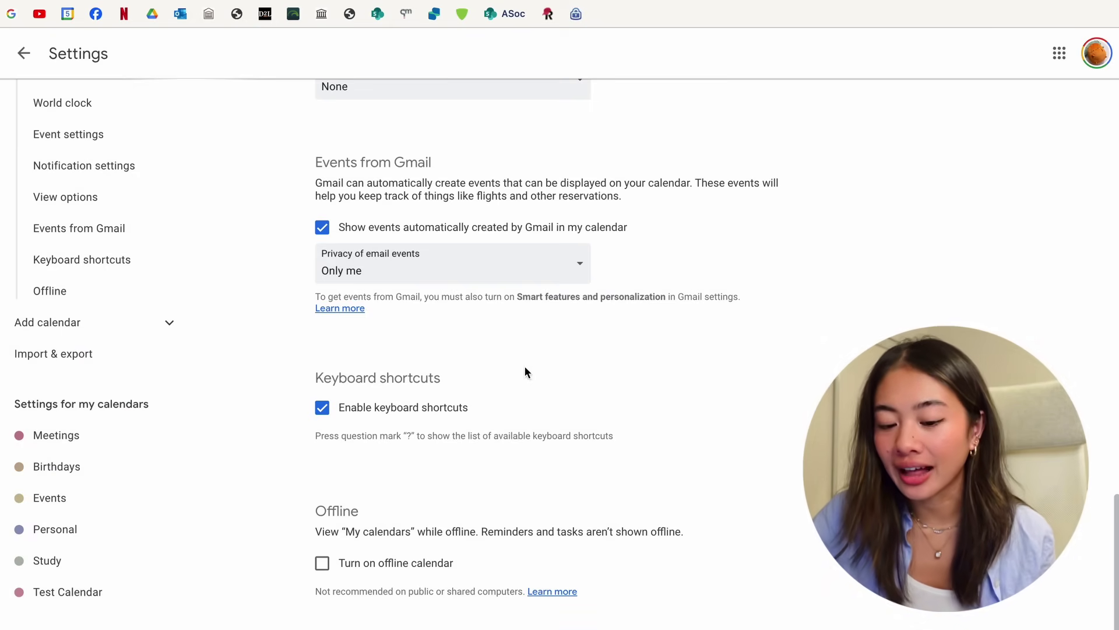
Step: Set the Meetings calendar's Daily agenda notification to Email
scroll(124, 357, down, 2)
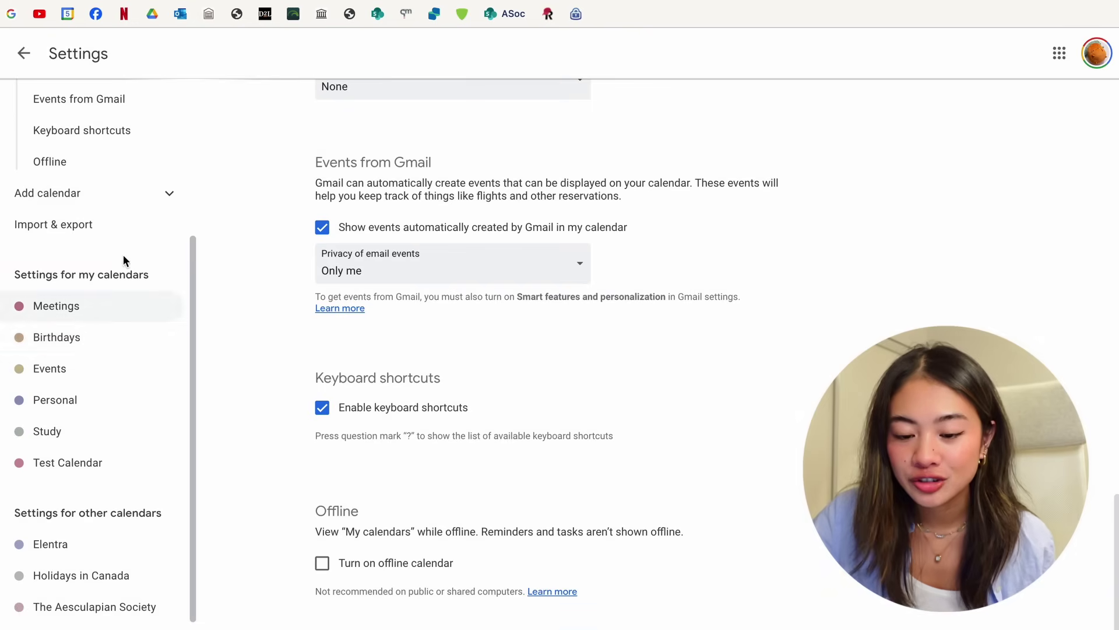
click(73, 304)
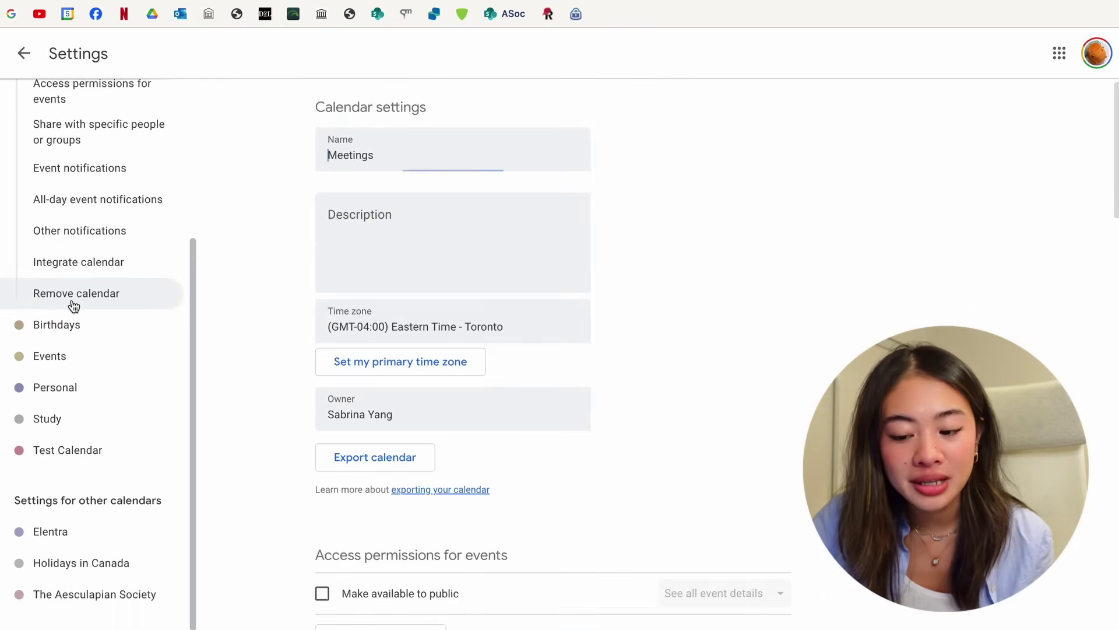
scroll(423, 229, down, 2)
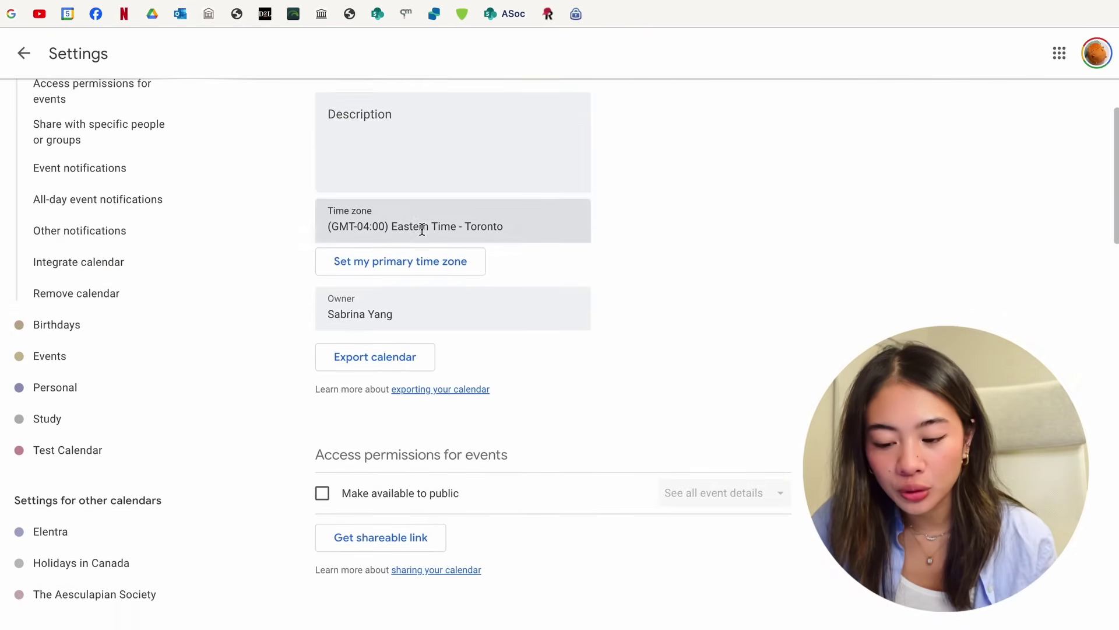
scroll(422, 230, down, 10)
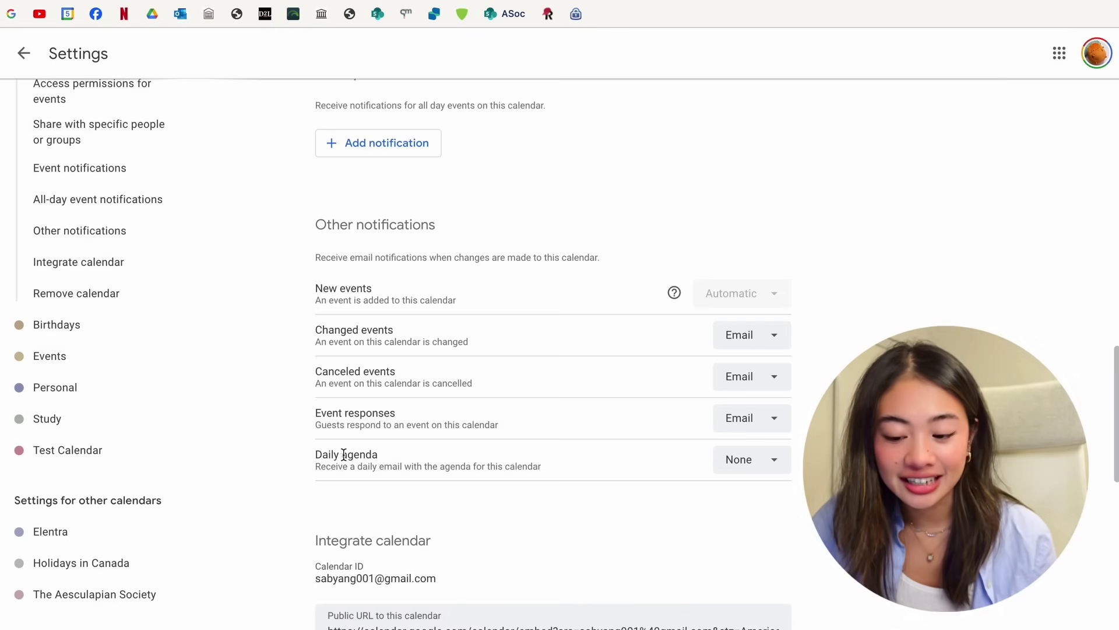
click(740, 464)
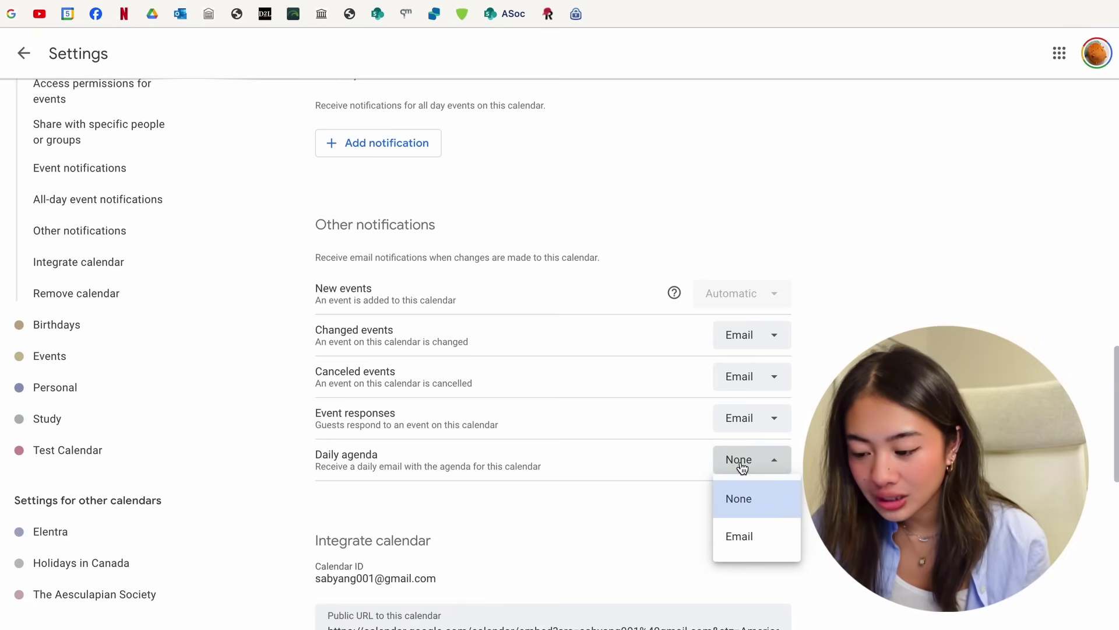
click(744, 534)
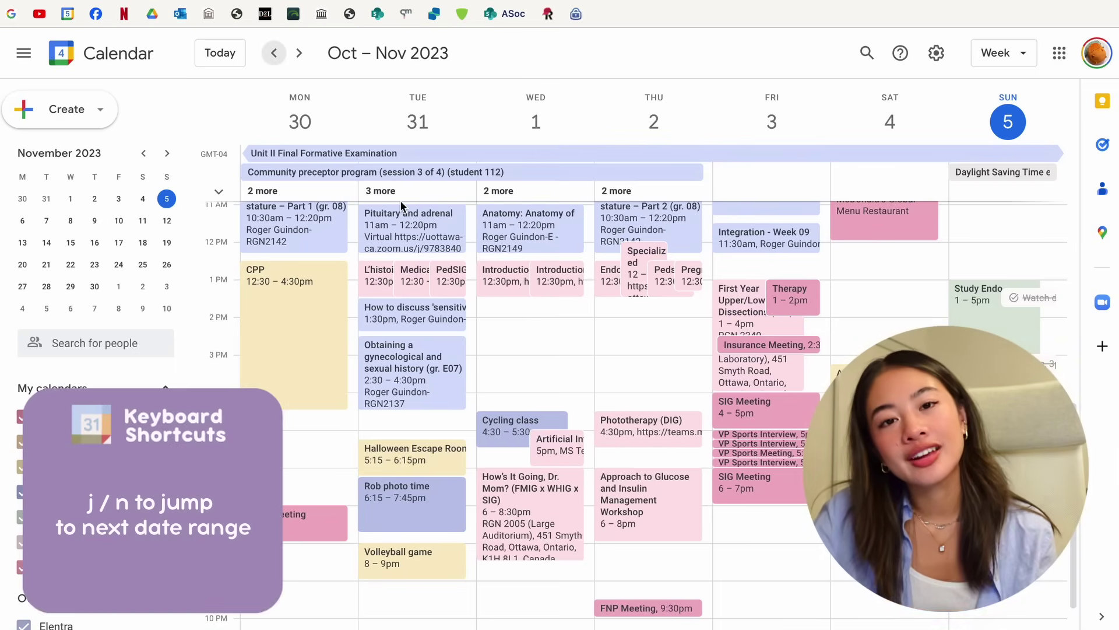
key(j)
key(j)
key(j)
key(j)
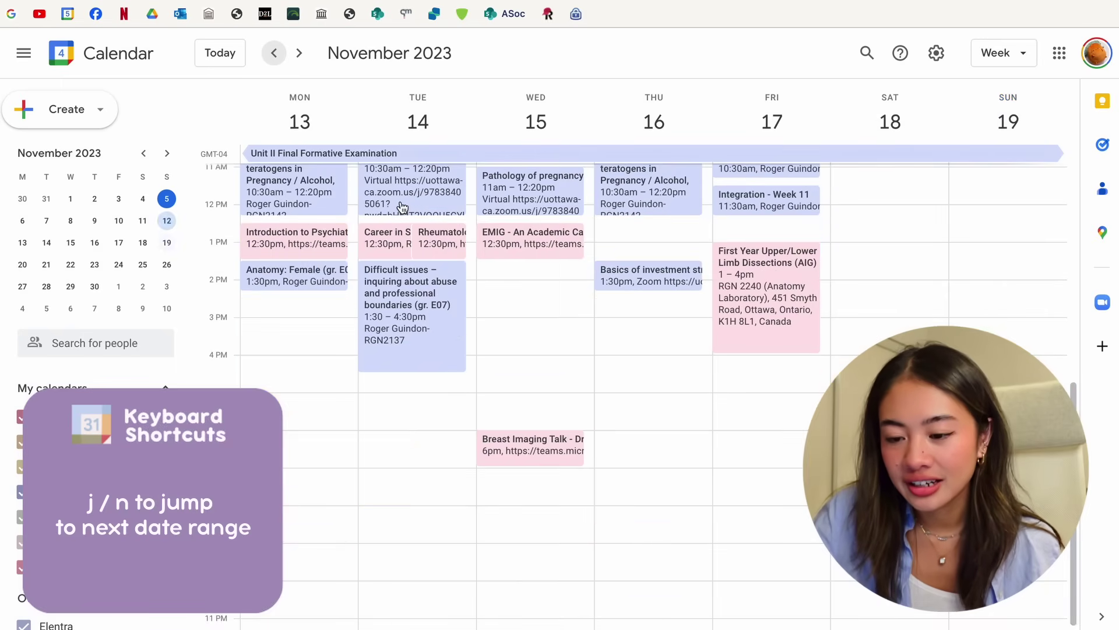
key(j)
key(j)
key(j)
key(j)
key(j)
key(j)
key(j)
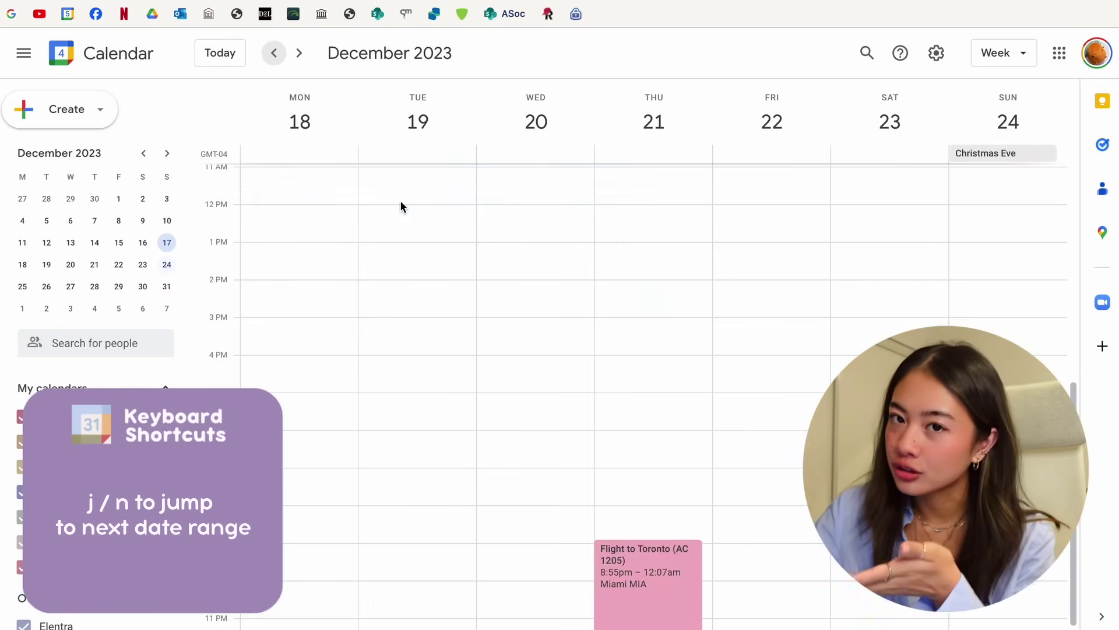
key(j)
key(j)
key(j)
key(j)
key(j)
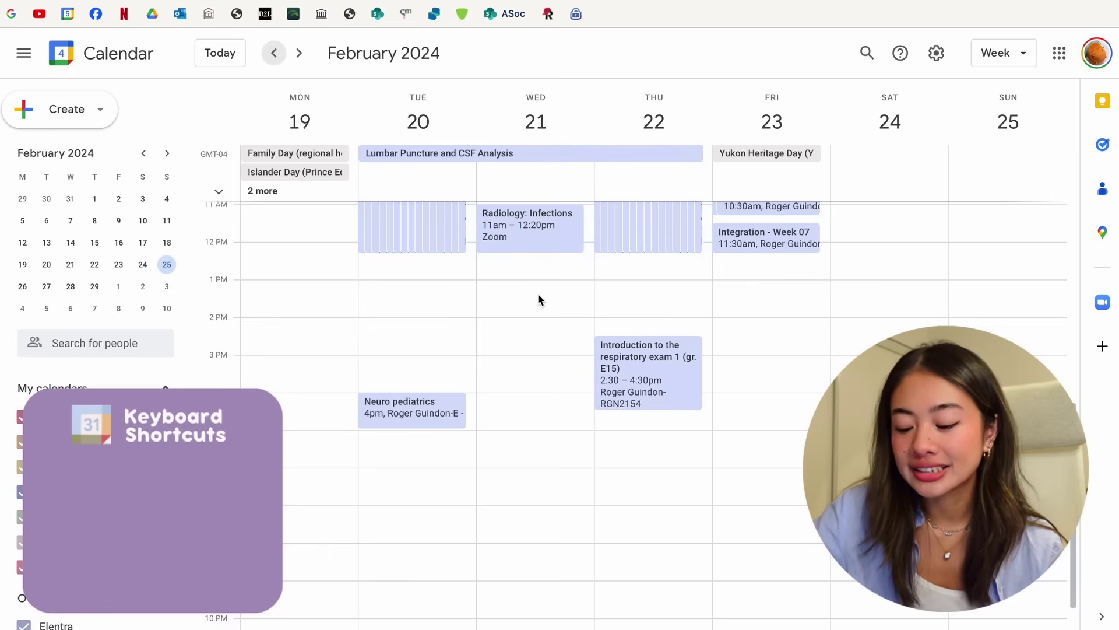
key(t)
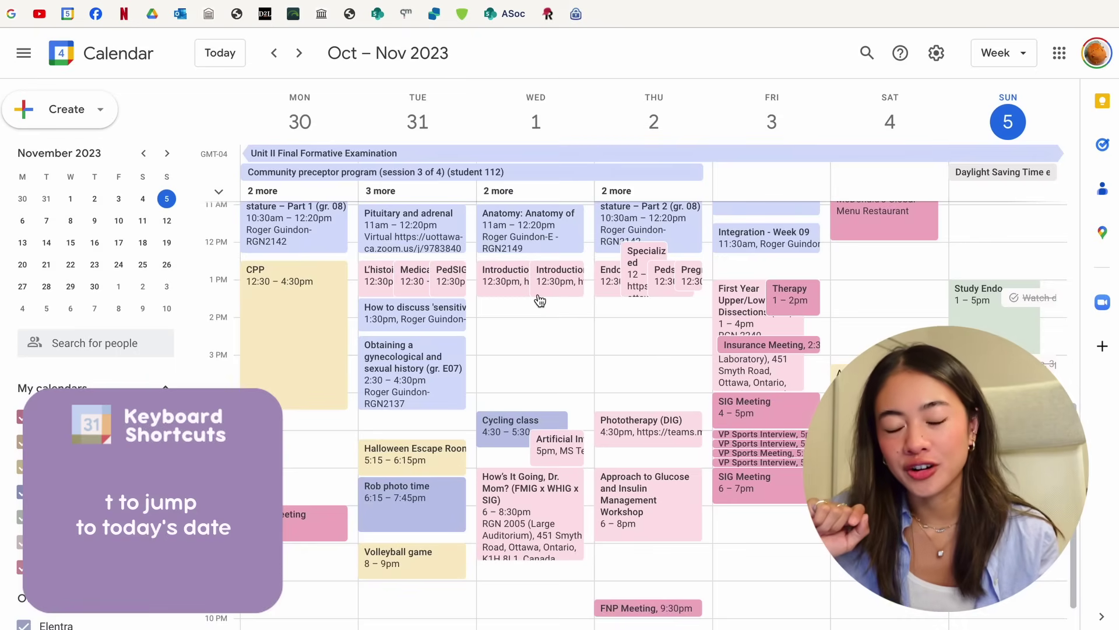
key(slash)
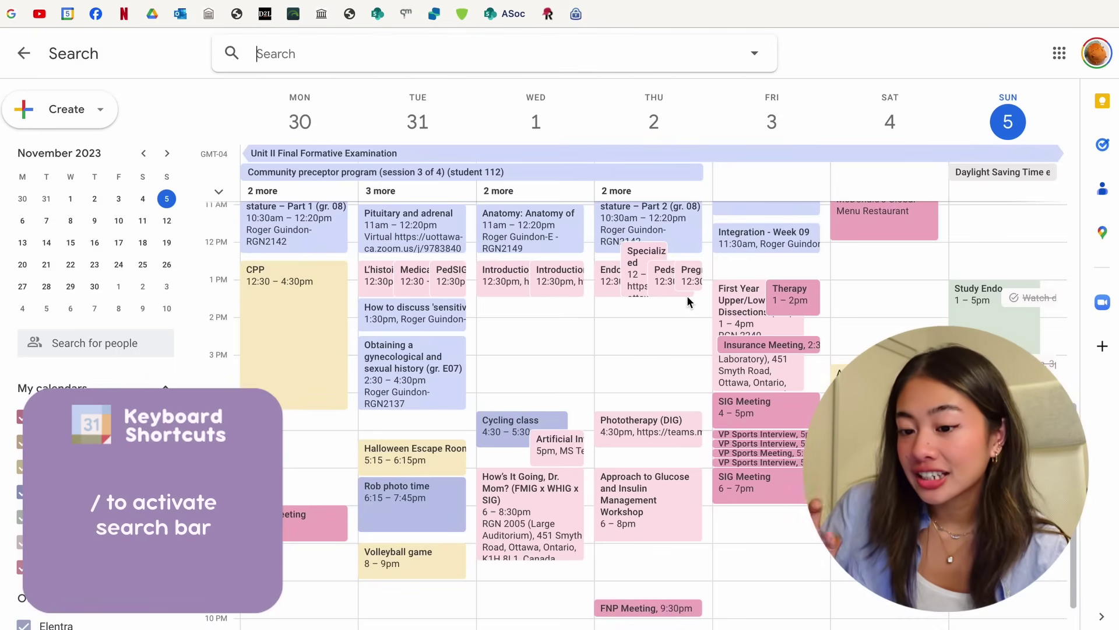
text(respirology)
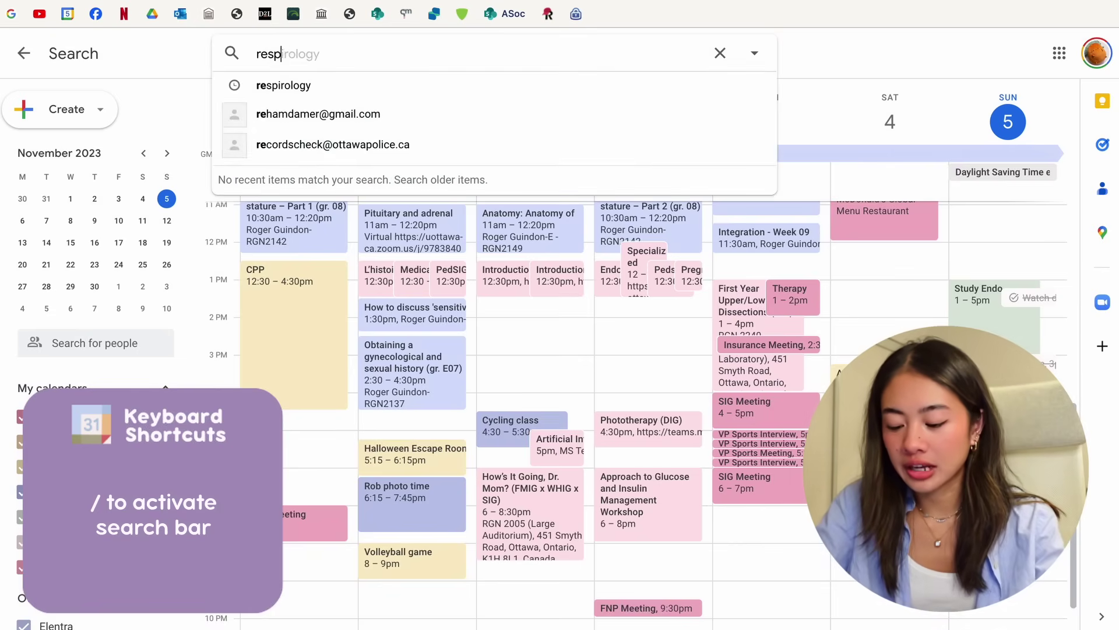
key(Return)
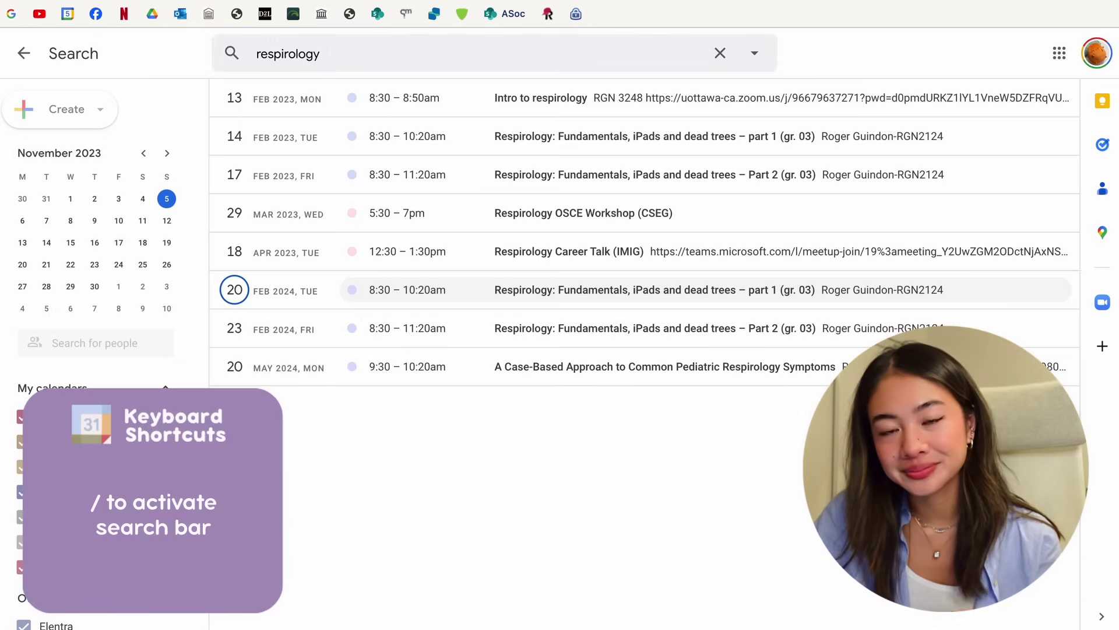
key(Escape)
key(s)
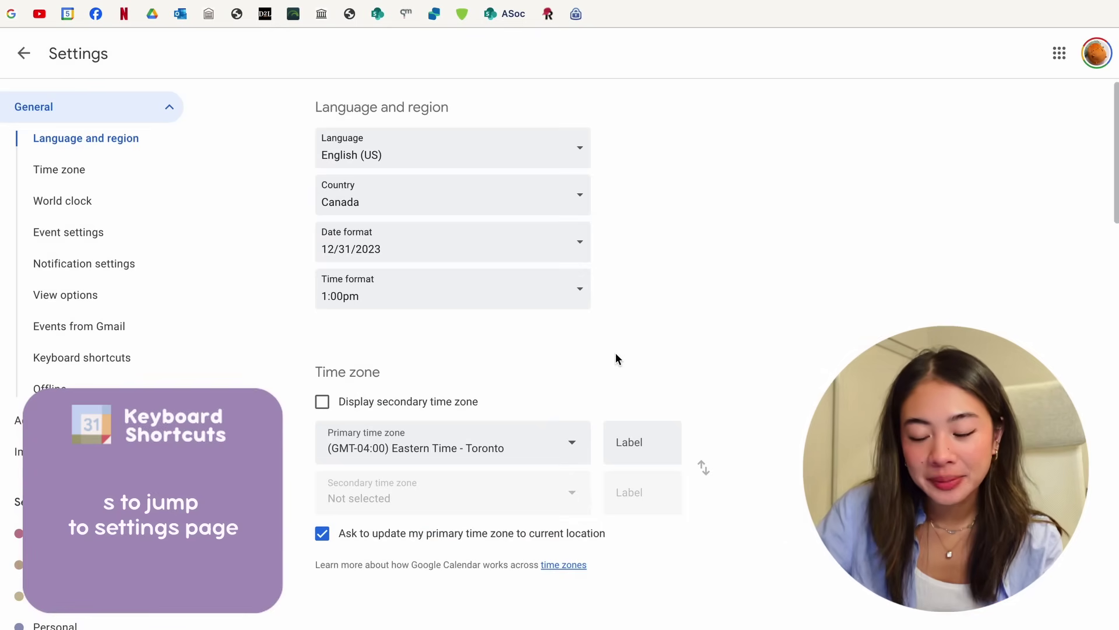
key(Escape)
key(g)
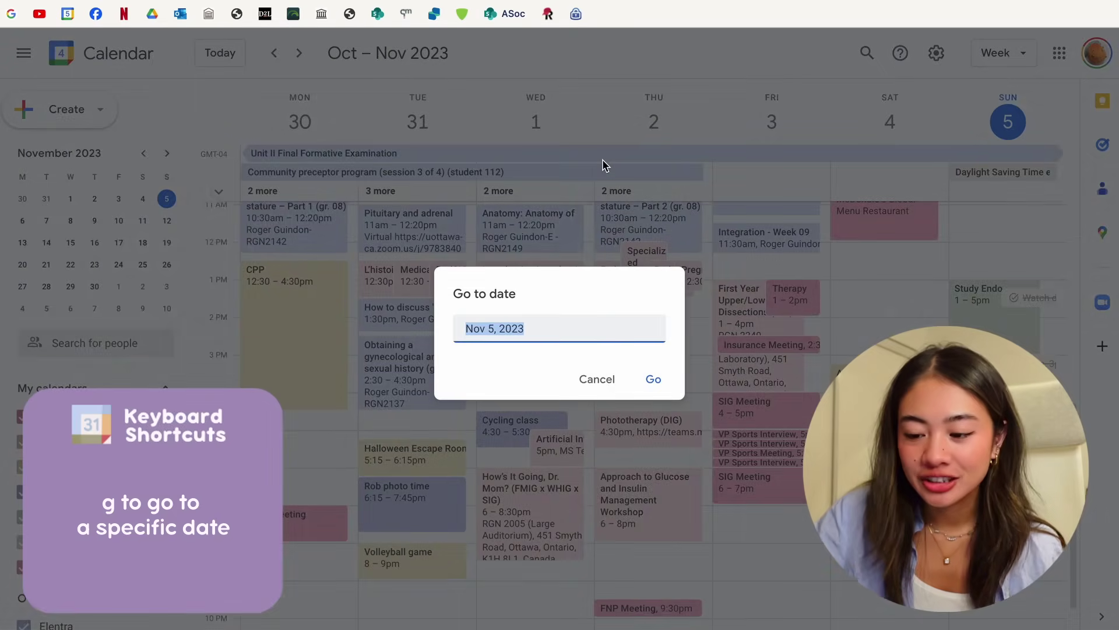
click(592, 380)
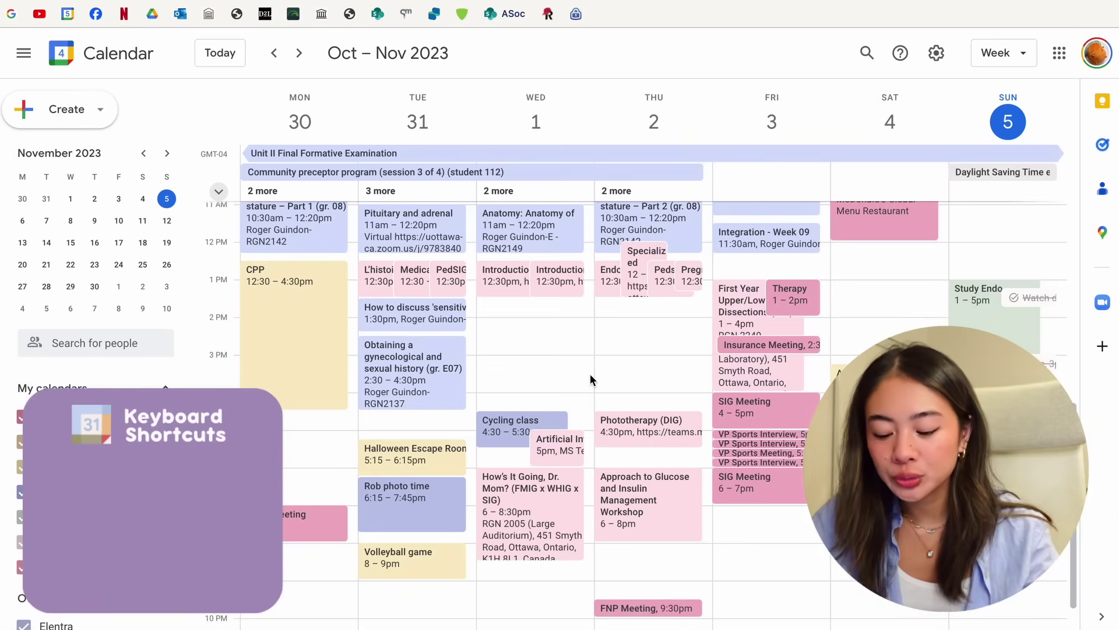
key(d)
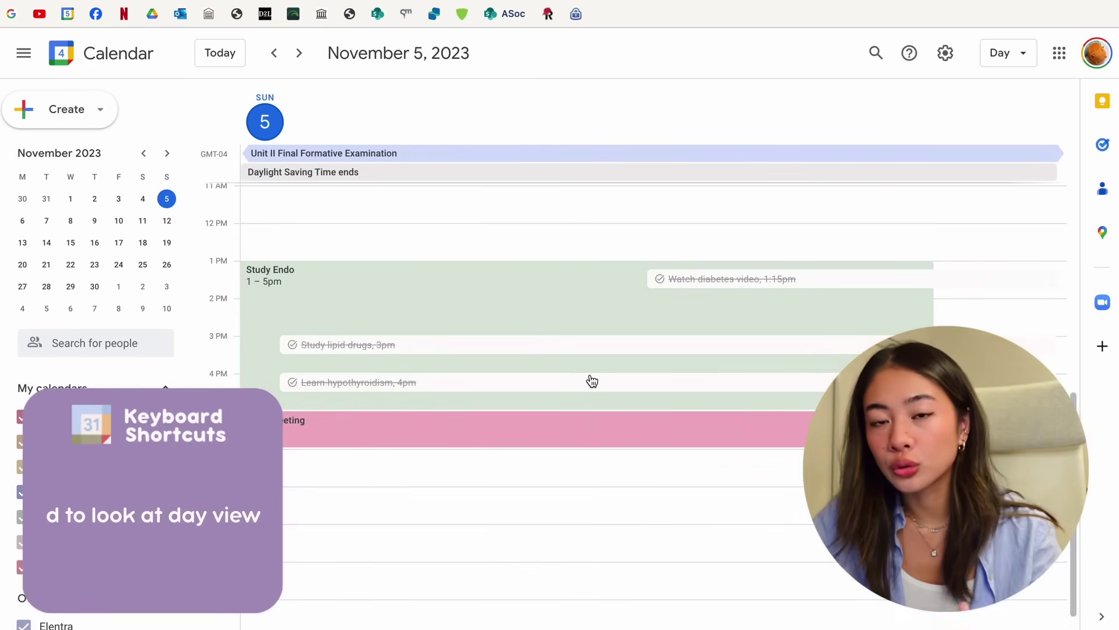
key(w)
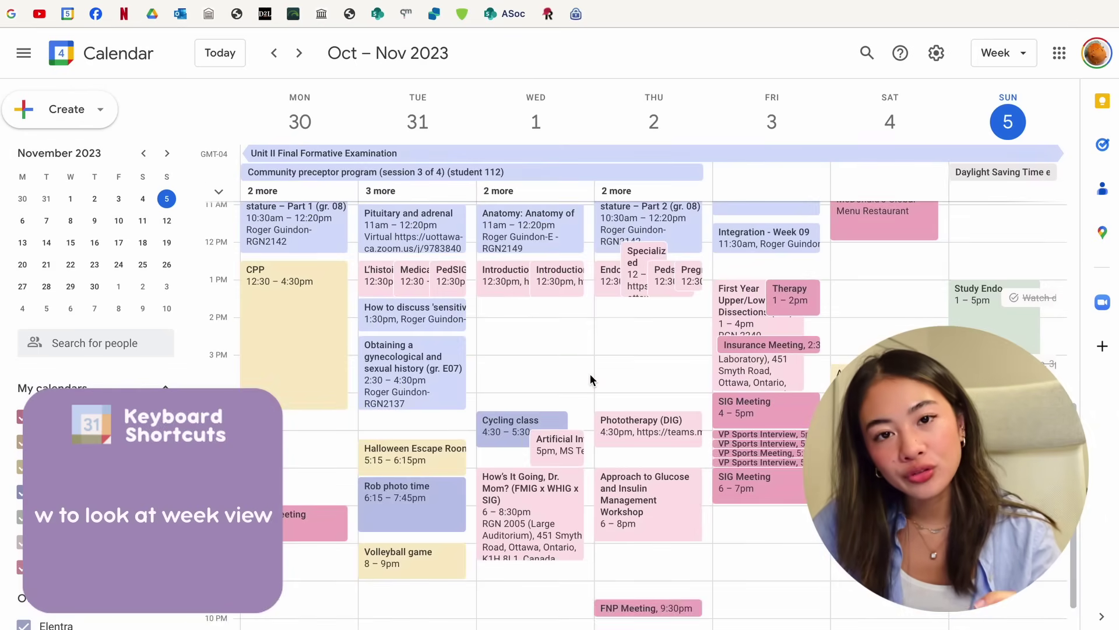
key(m)
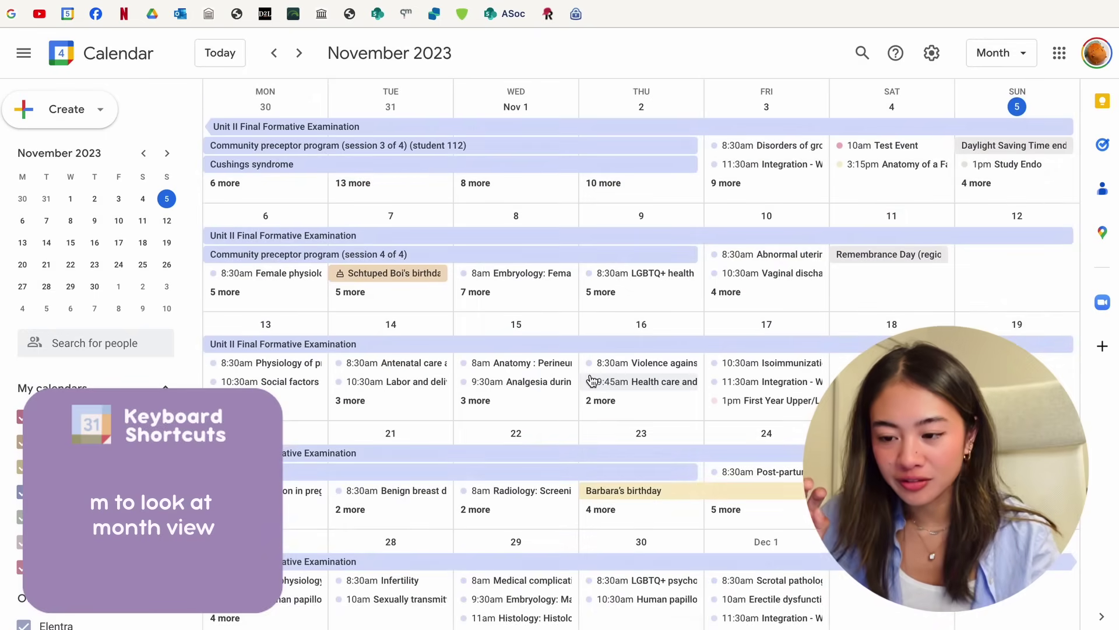
key(a)
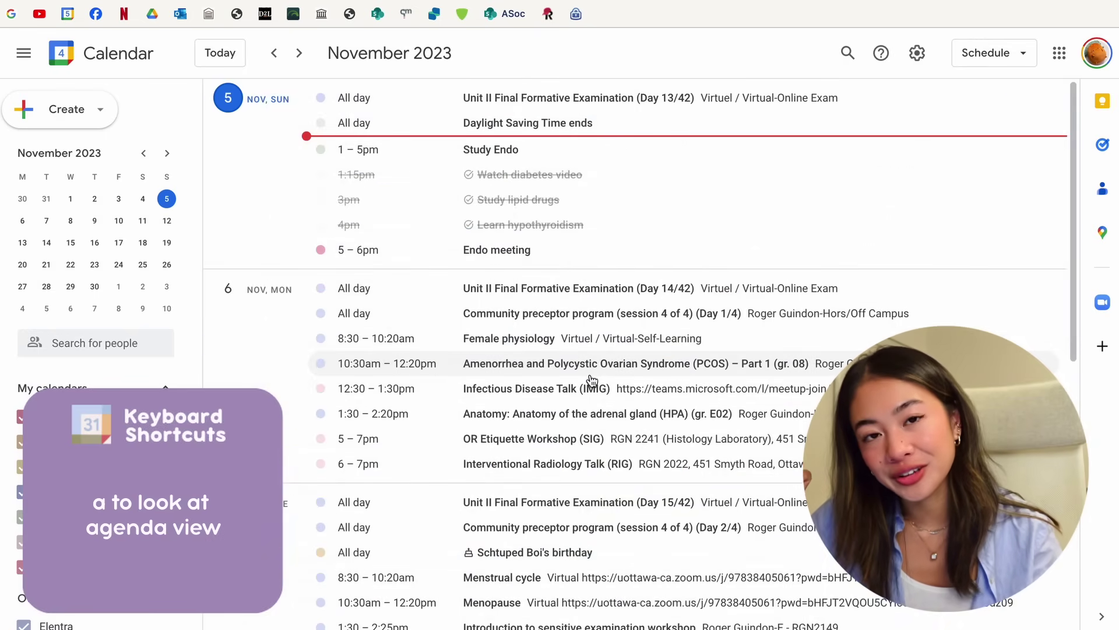
key(w)
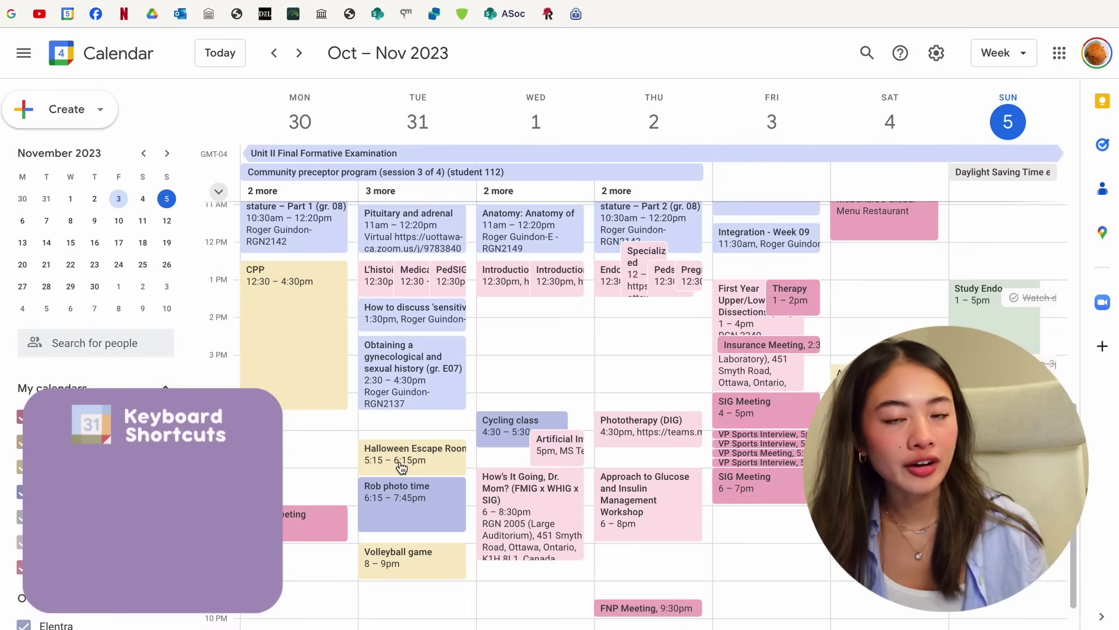
key(c)
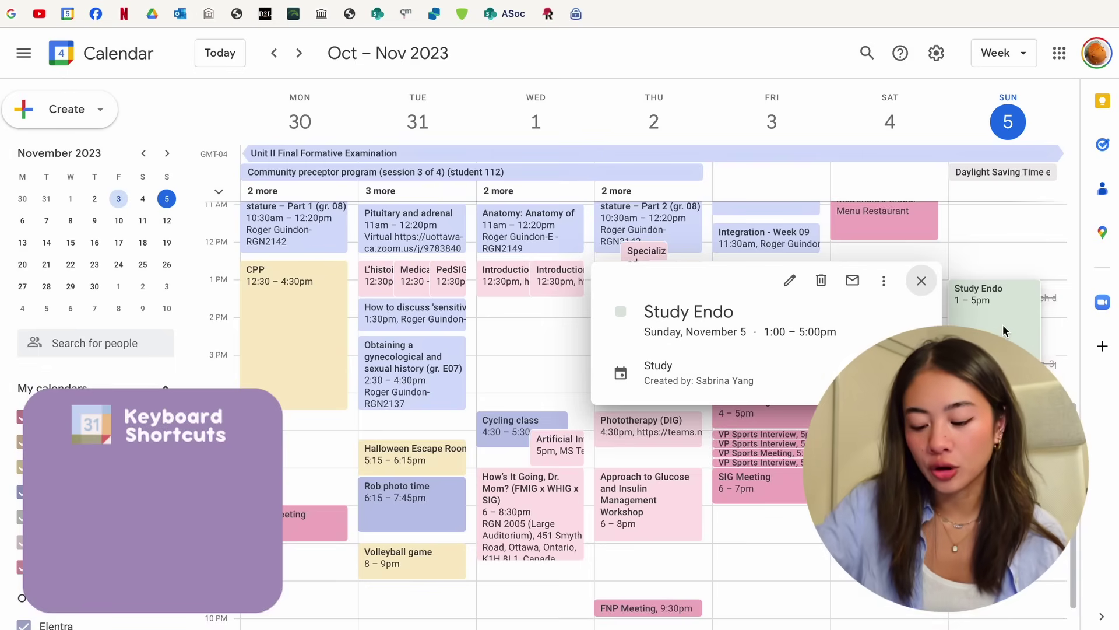
key(e)
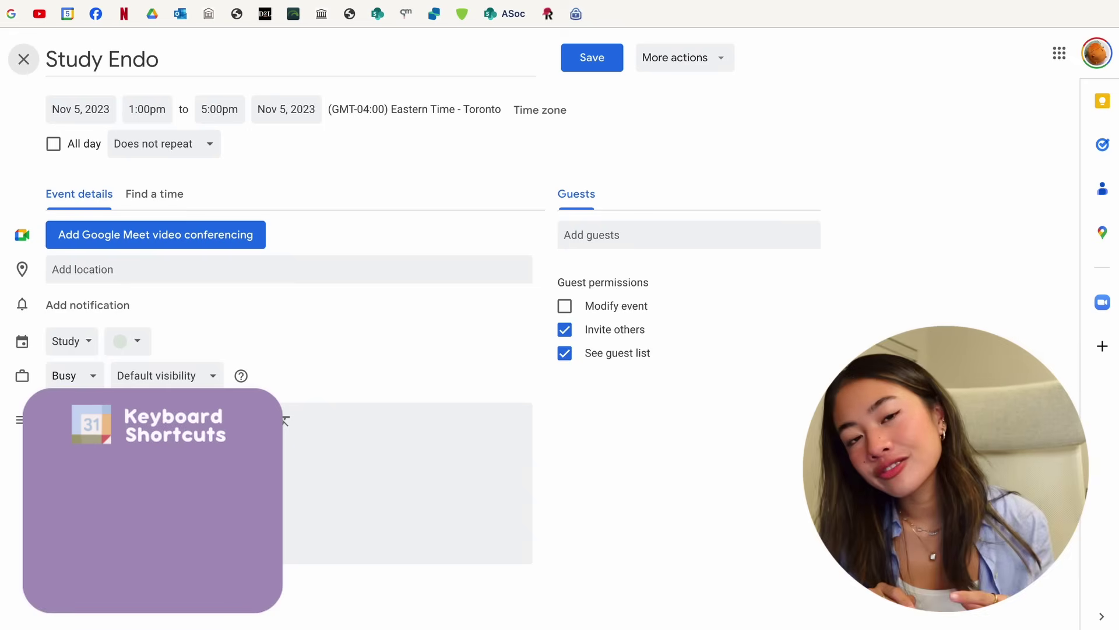
key(Escape)
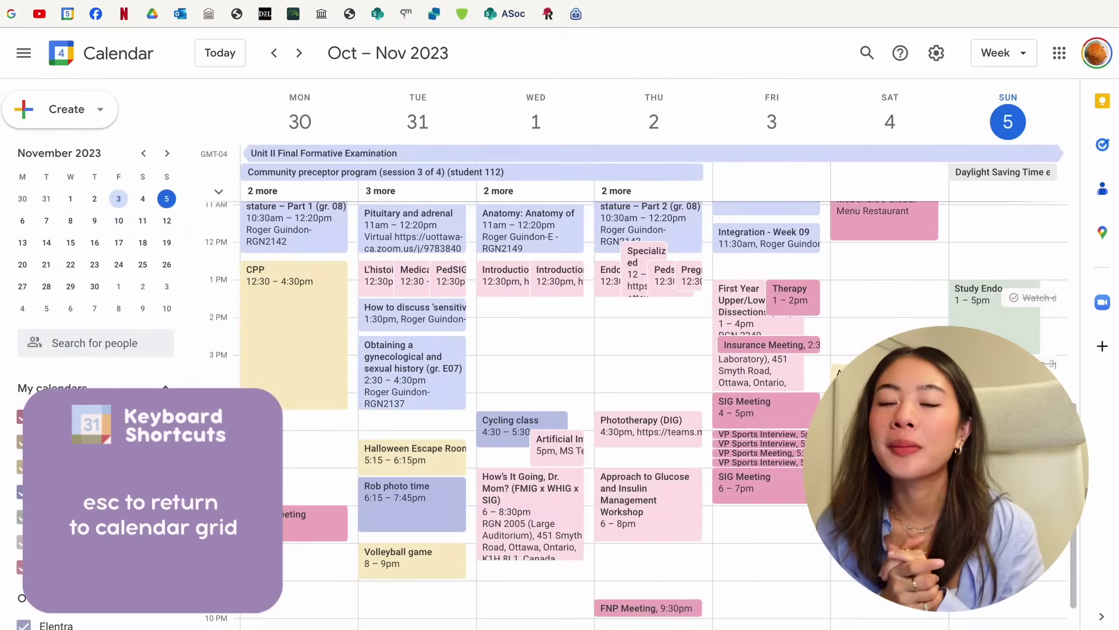